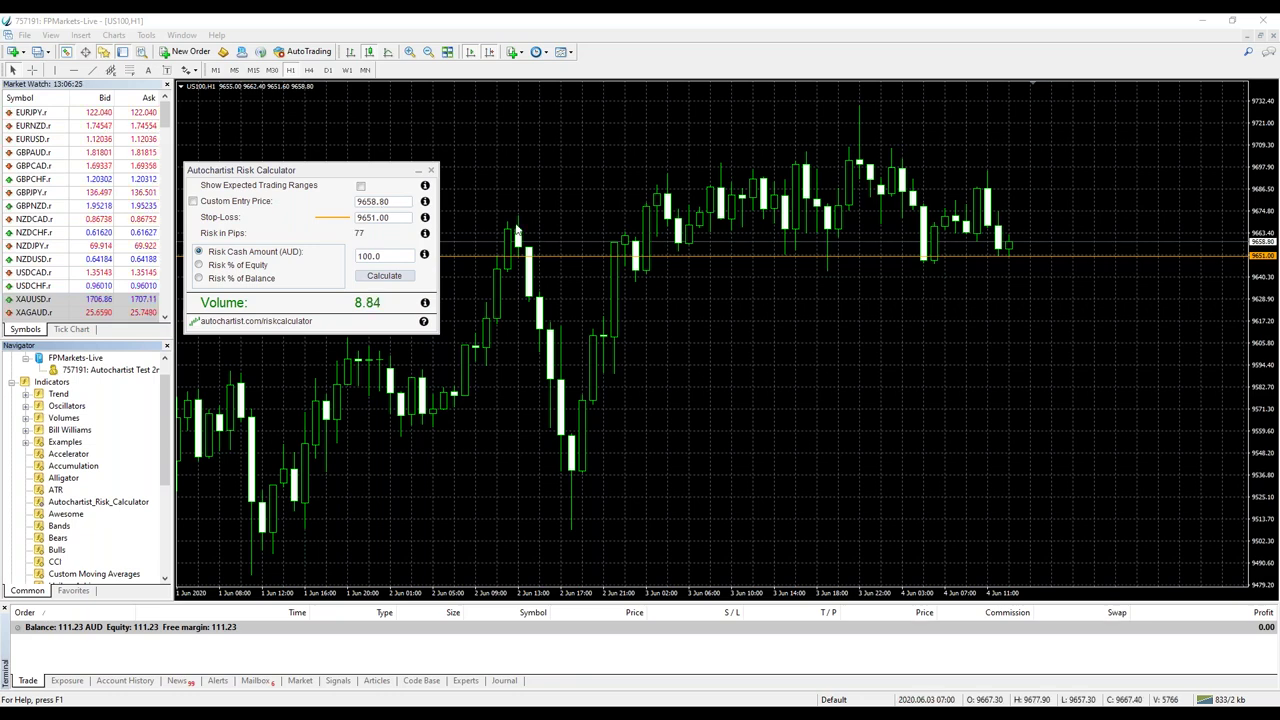
Switch the chart from US100 to EURUSD, check its daily timeframe, and return it to H1.
mouse_move(168, 118)
left_mouse_down()
mouse_move(169, 152)
mouse_move(168, 141)
left_mouse_up()
left_click(40, 165)
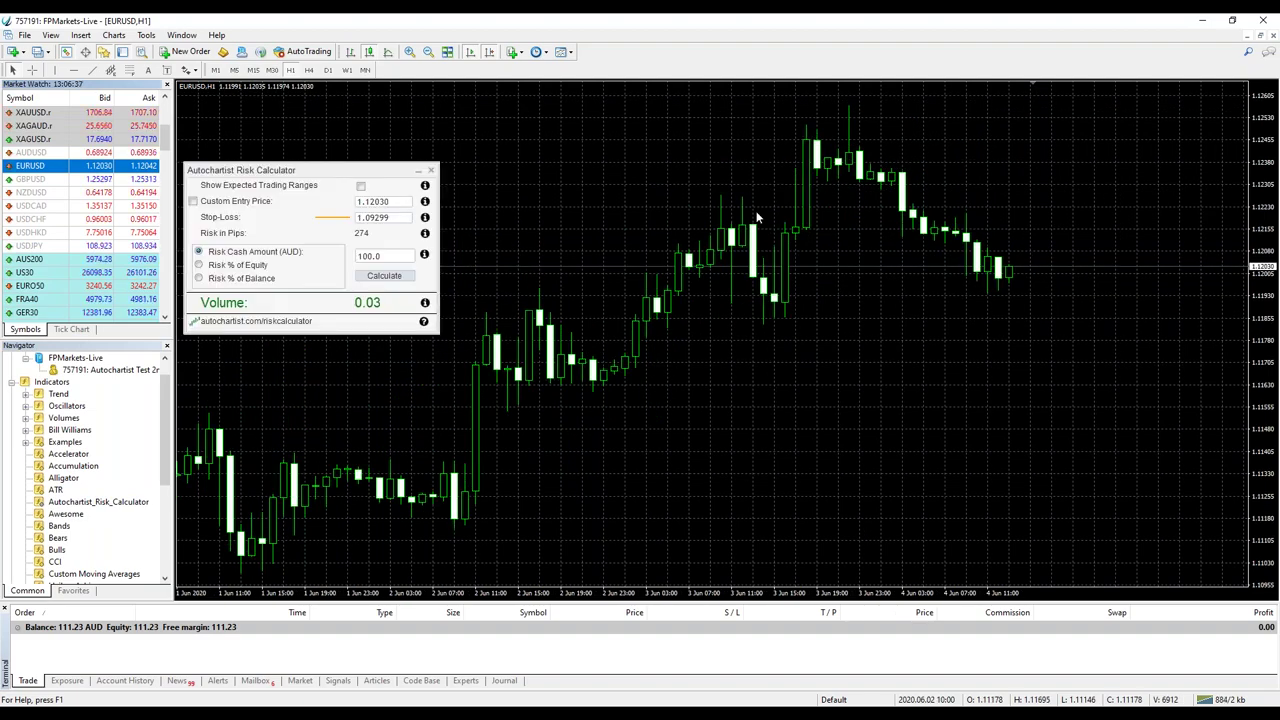
mouse_move(1266, 395)
left_mouse_down()
mouse_move(1268, 415)
mouse_move(1268, 398)
left_mouse_up()
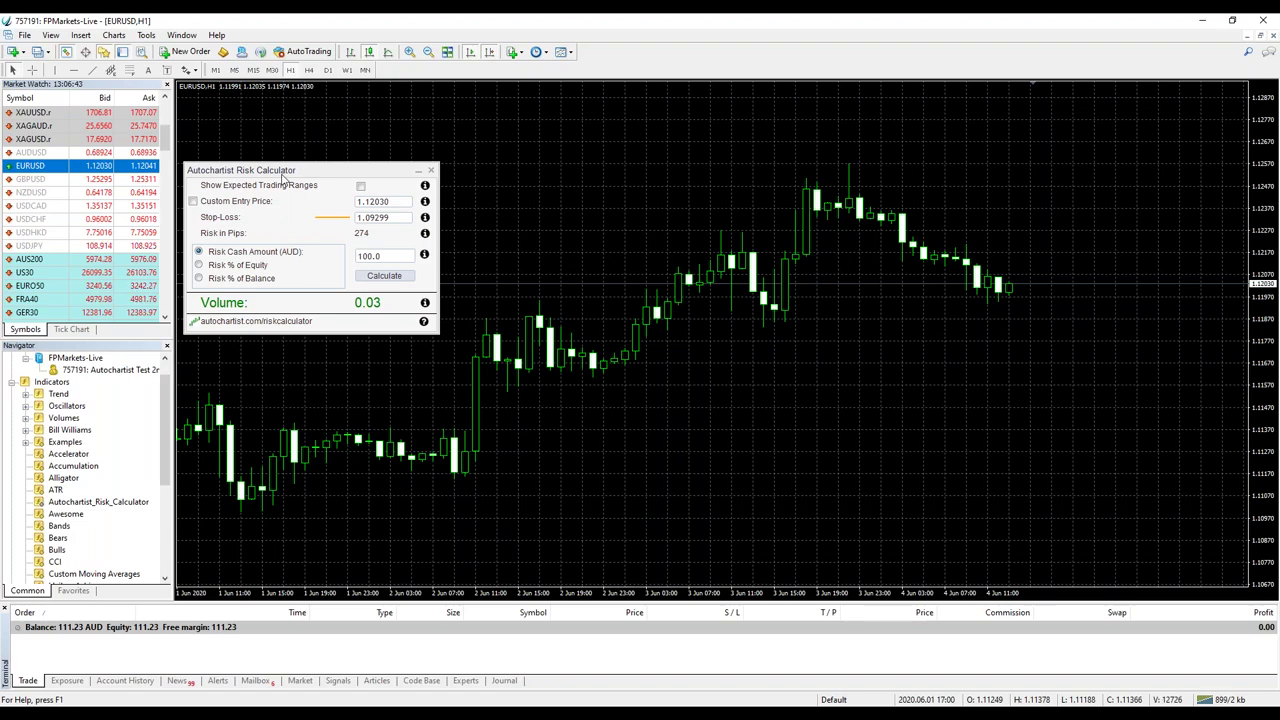
left_click(327, 70)
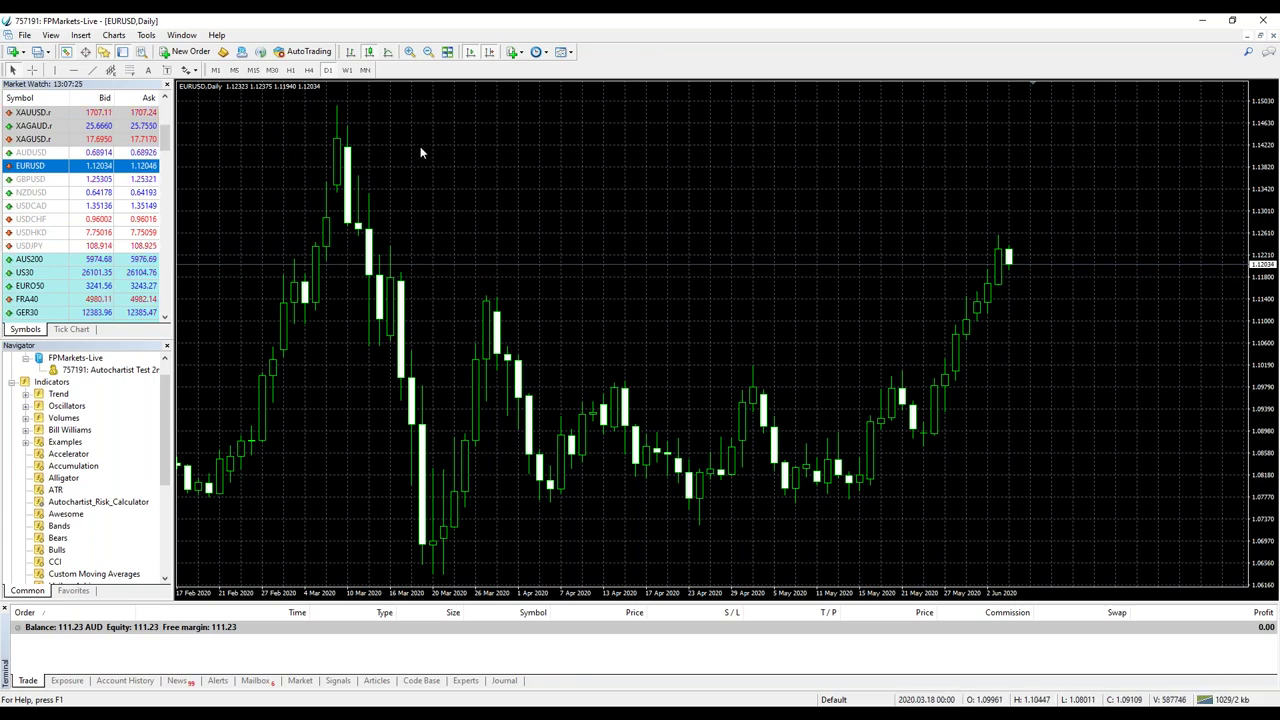
left_click(290, 70)
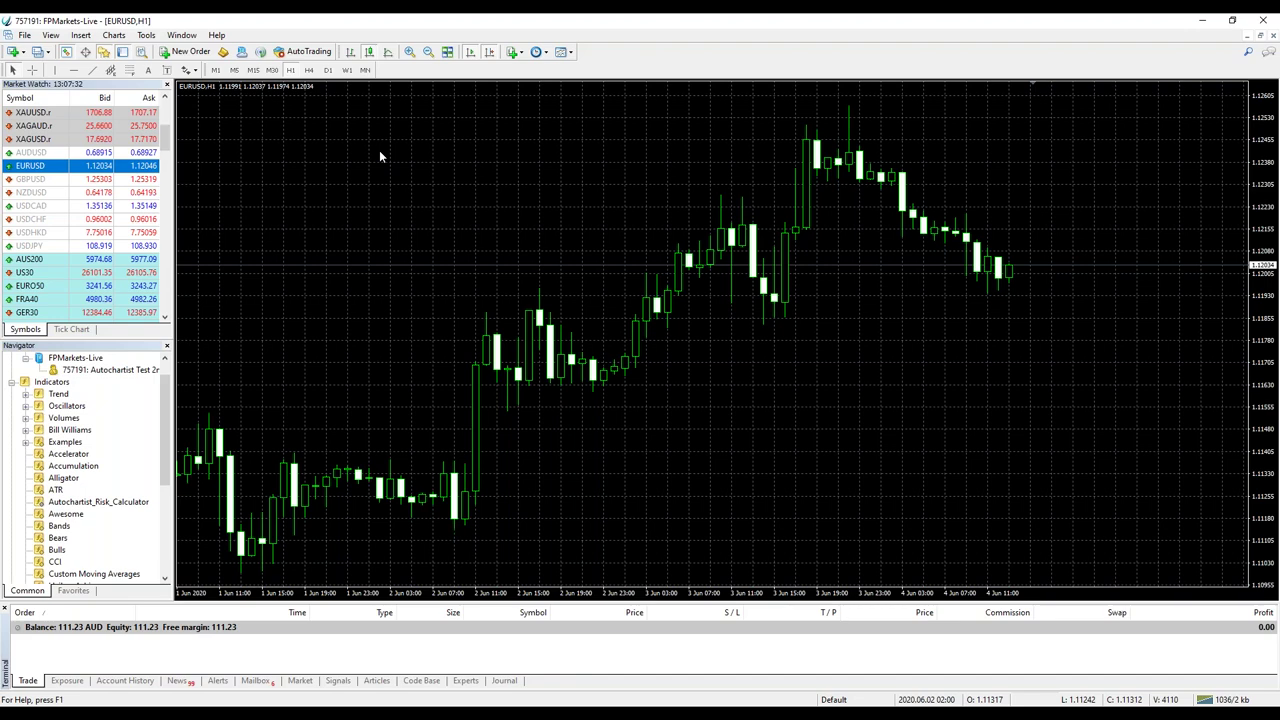
Draw a horizontal line across the EURUSD H1 chart above the current price, at about 1.1216.
left_click(1071, 221)
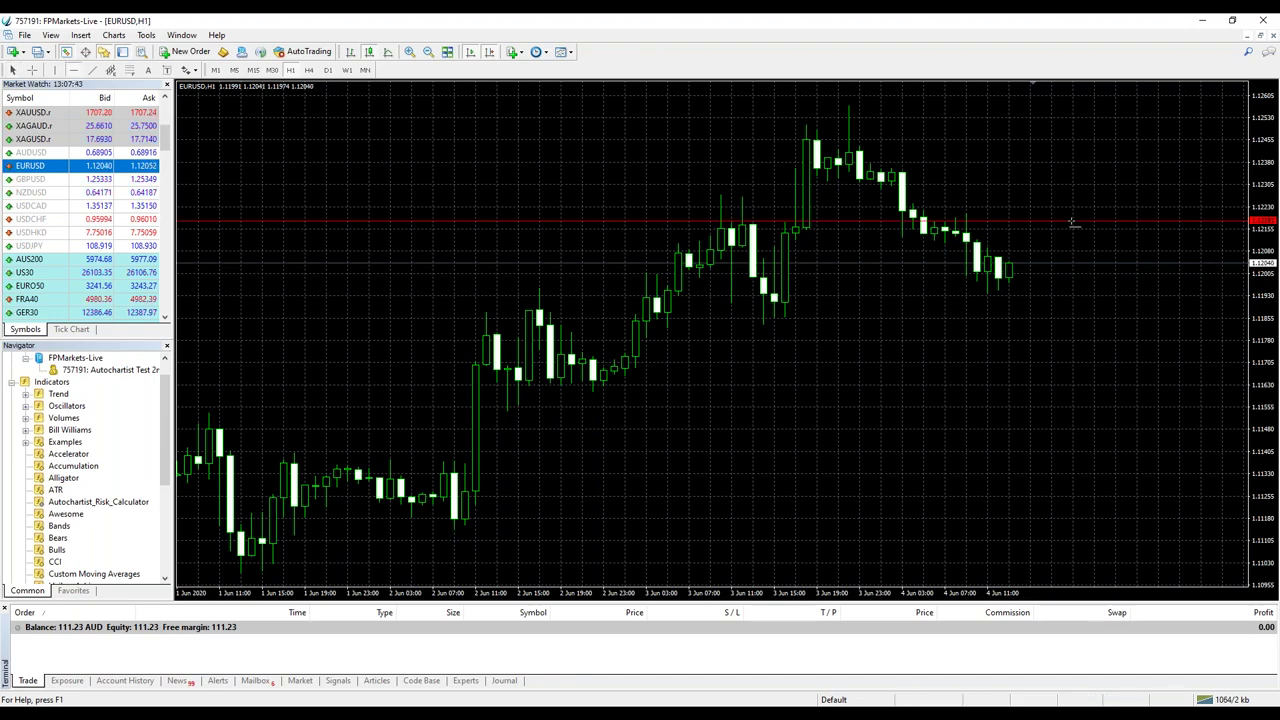
left_click_drag(1071, 221, 1071, 228)
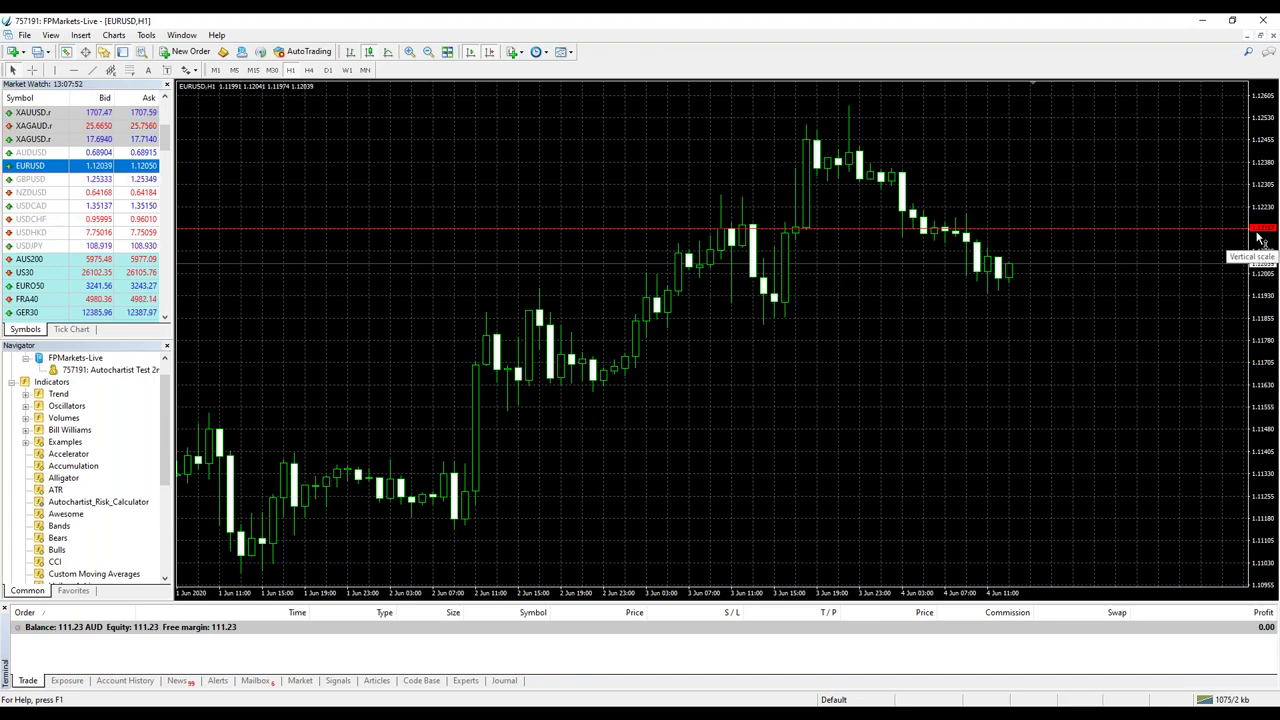
scroll(1048, 236, "up", 1)
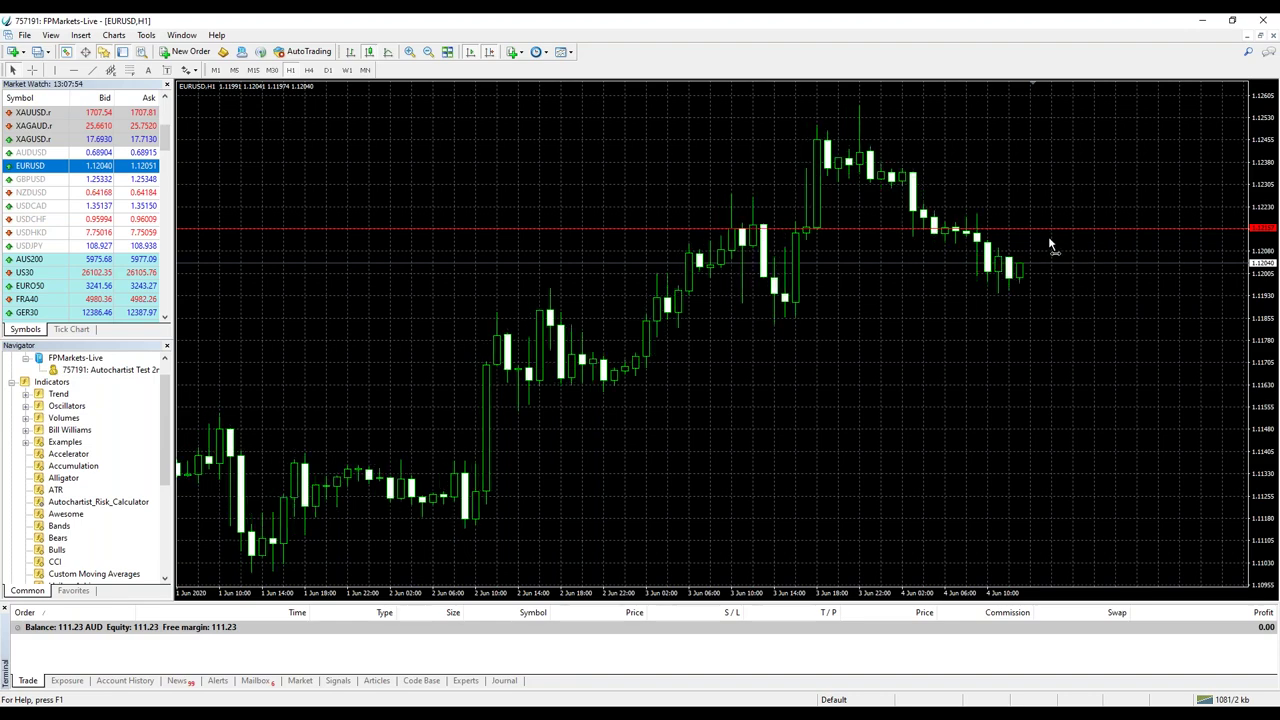
scroll(1048, 236, "down", 1)
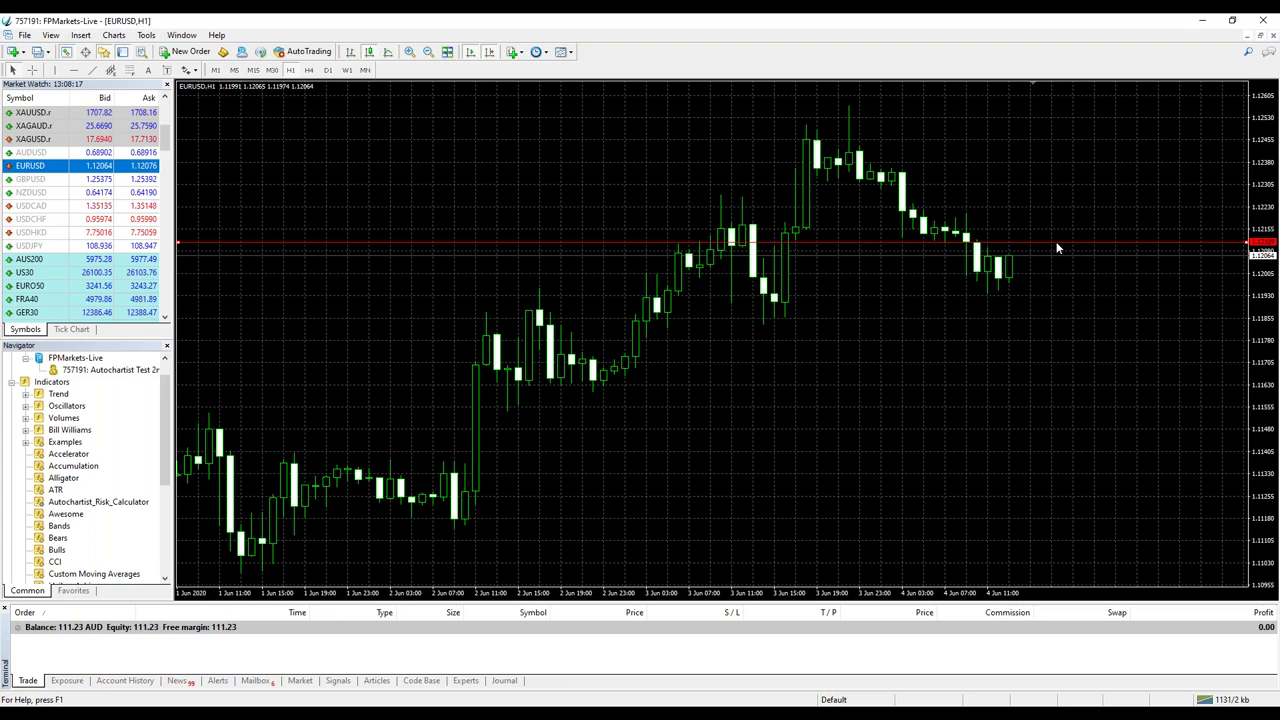
Shift the horizontal line up to the recent highs at about 1.1240, and bring it down to the support level at about 1.1185.
left_click_drag(1058, 248, 1063, 240)
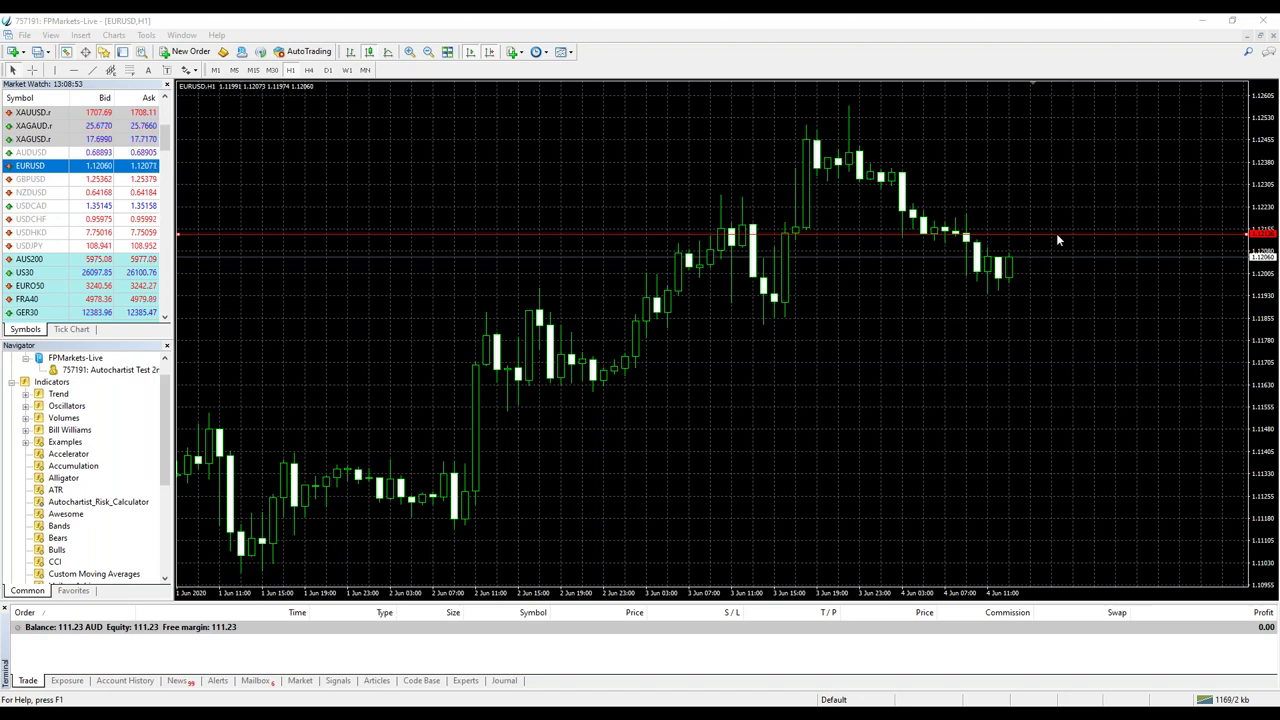
left_click_drag(1057, 234, 1057, 161)
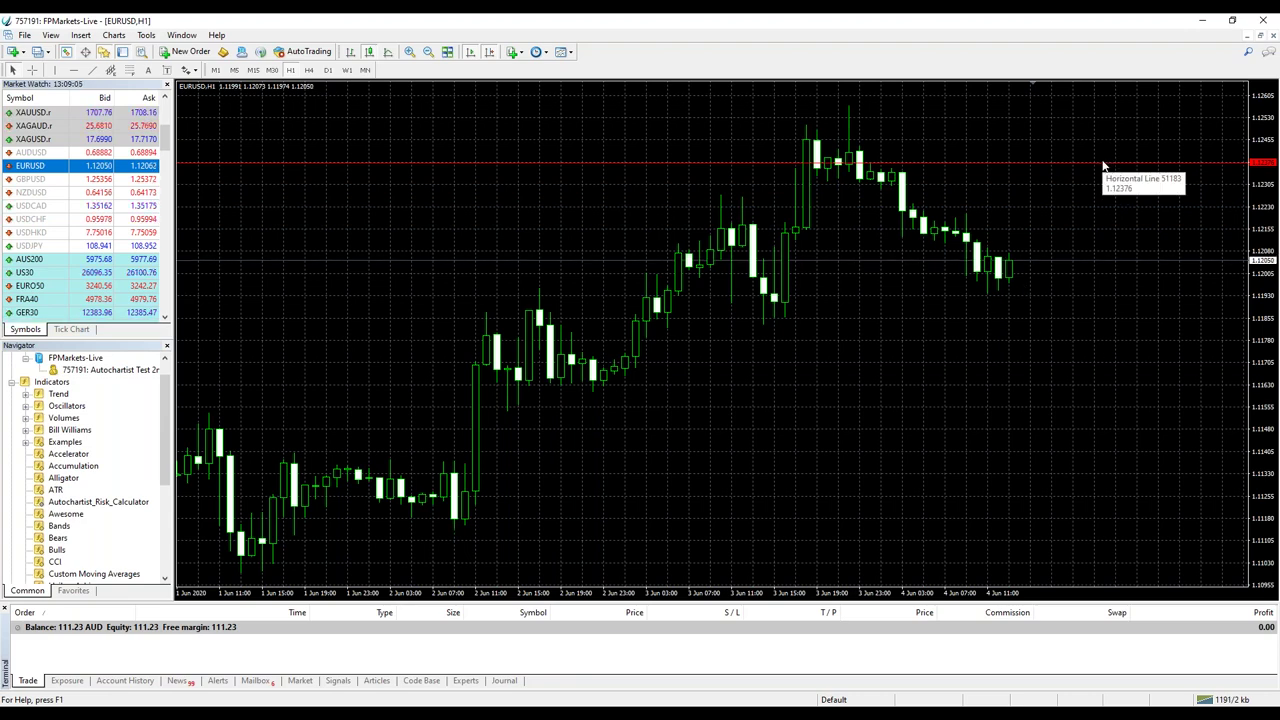
left_click_drag(1098, 161, 1098, 155)
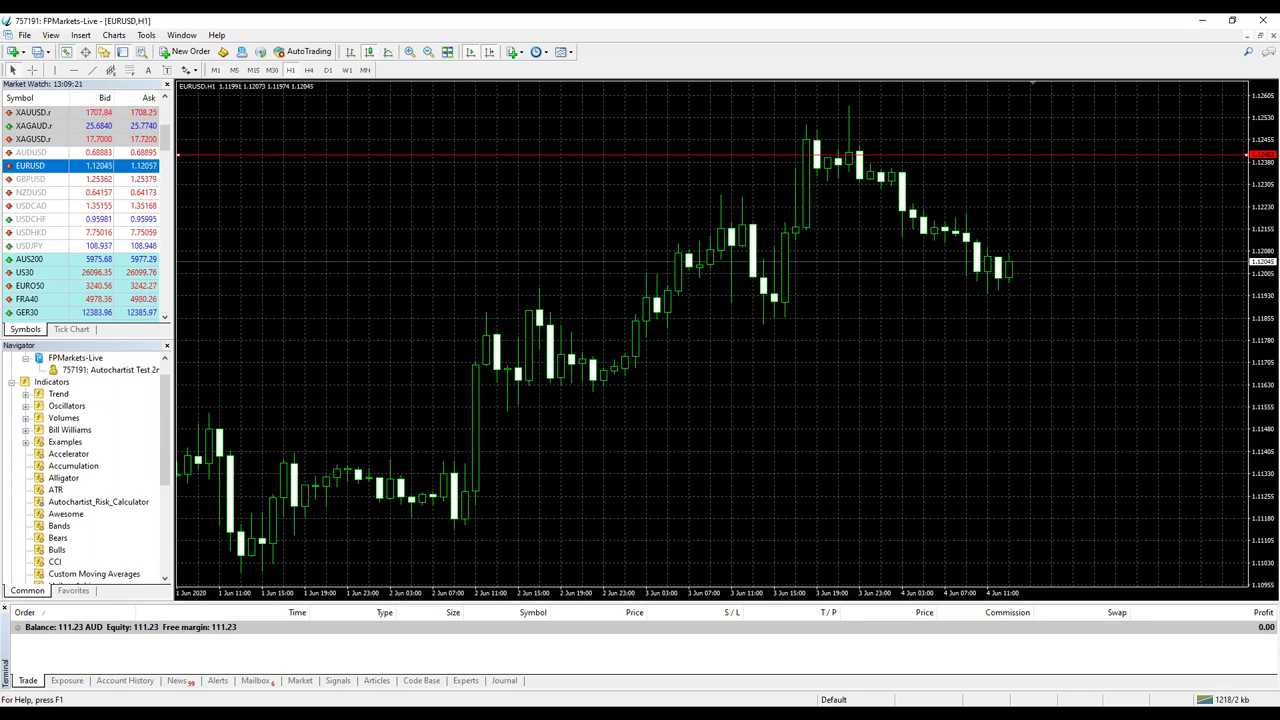
left_click_drag(1062, 158, 1062, 320)
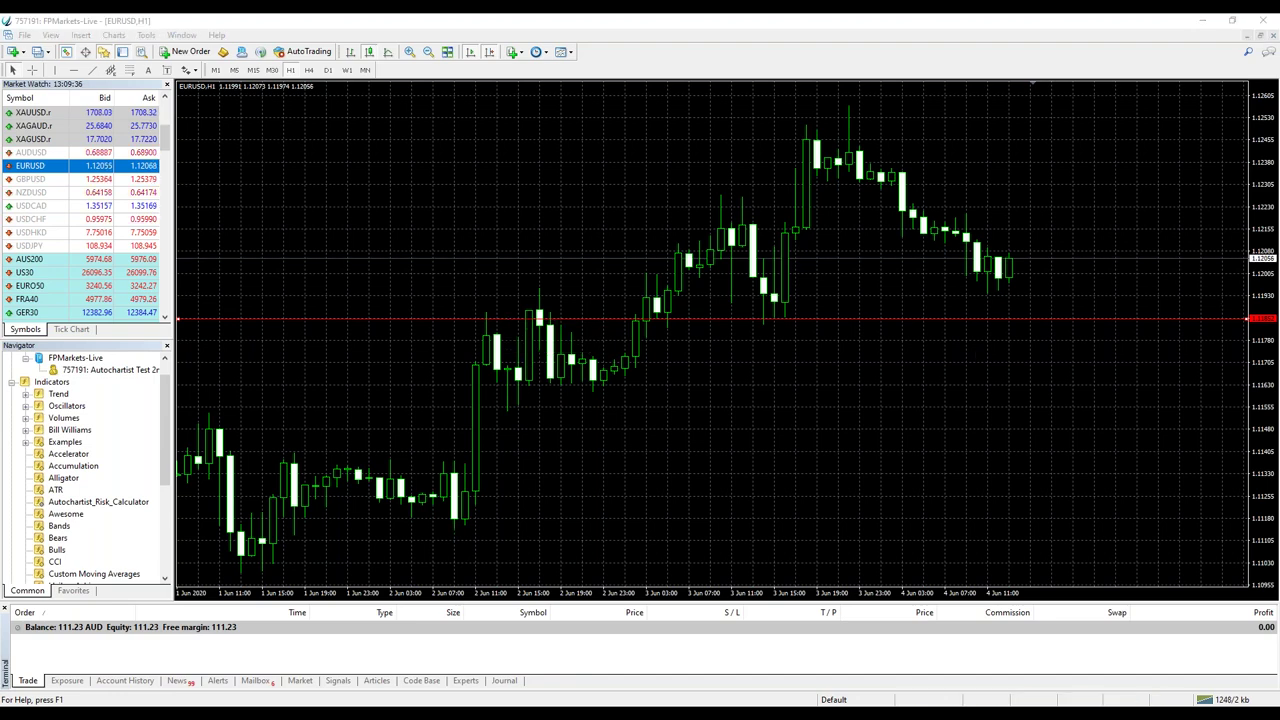
Circle the earlier high and the low that meet the support line, clear the marks and remove the line.
mouse_move(528, 304)
left_mouse_down()
mouse_move(566, 300)
mouse_move(532, 303)
left_mouse_up()
mouse_move(800, 297)
left_mouse_down()
mouse_move(742, 320)
mouse_move(792, 300)
left_mouse_up()
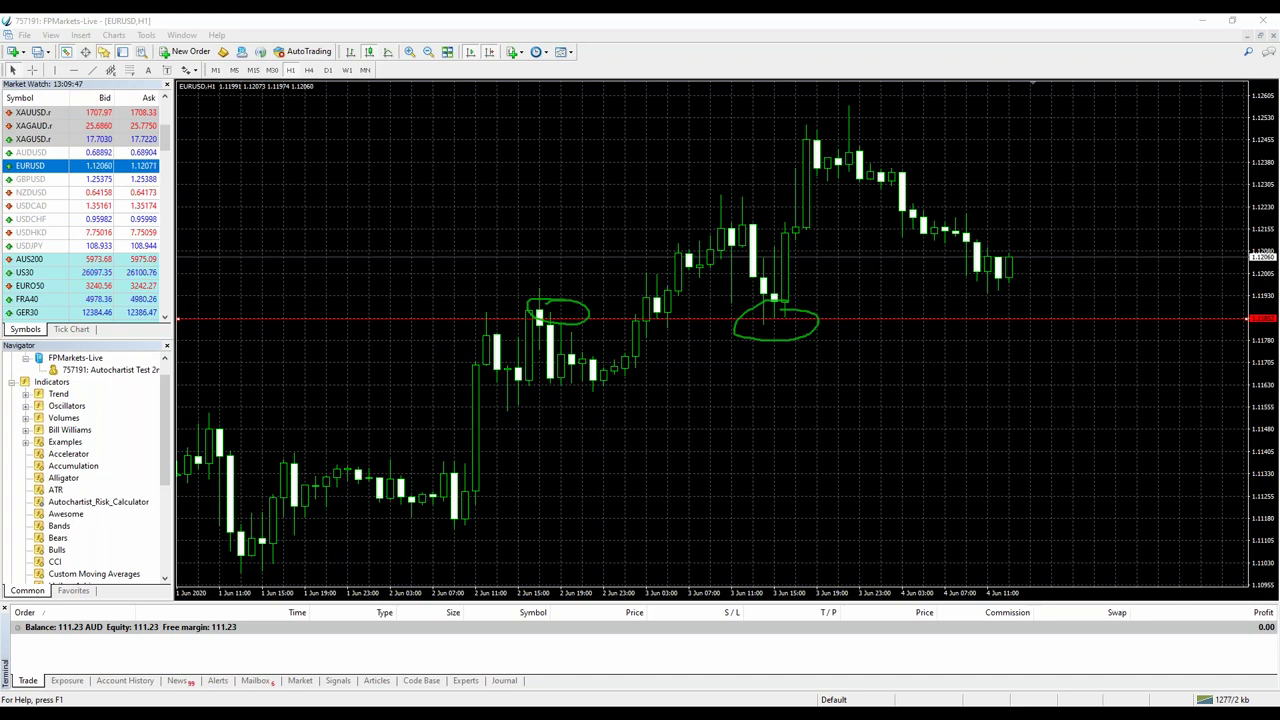
key("Escape")
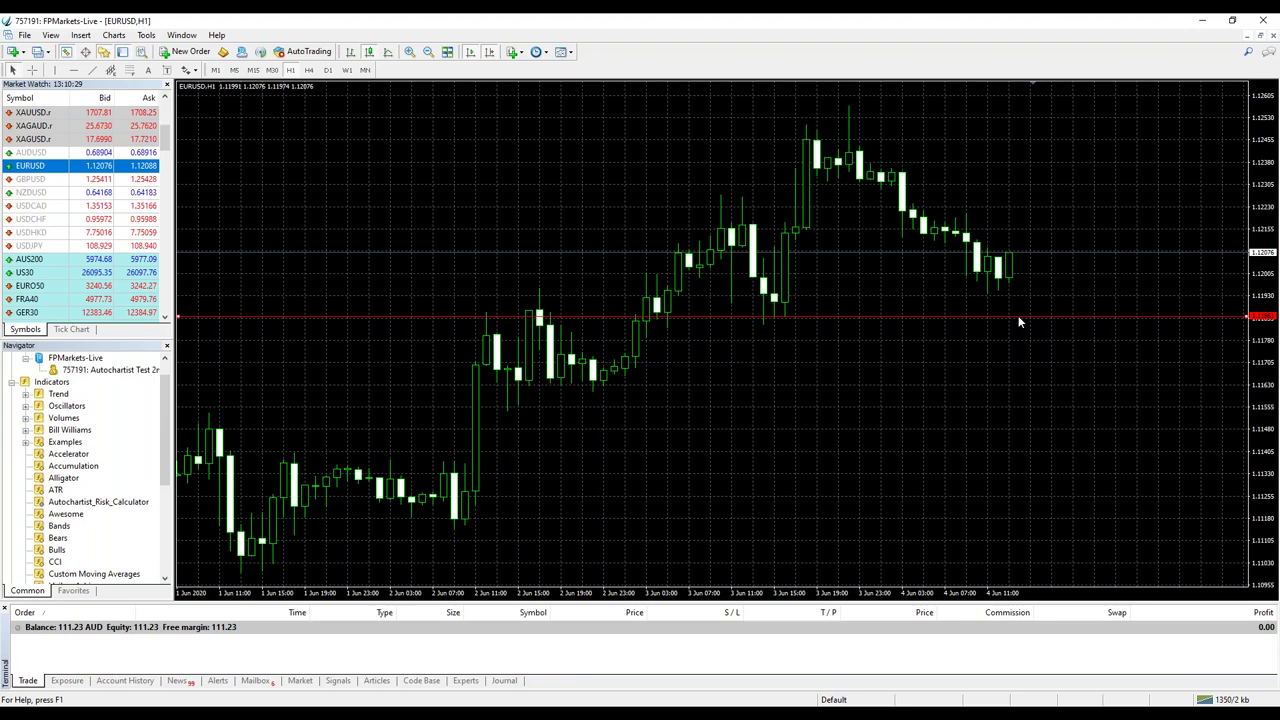
left_click_drag(1017, 316, 1043, 322)
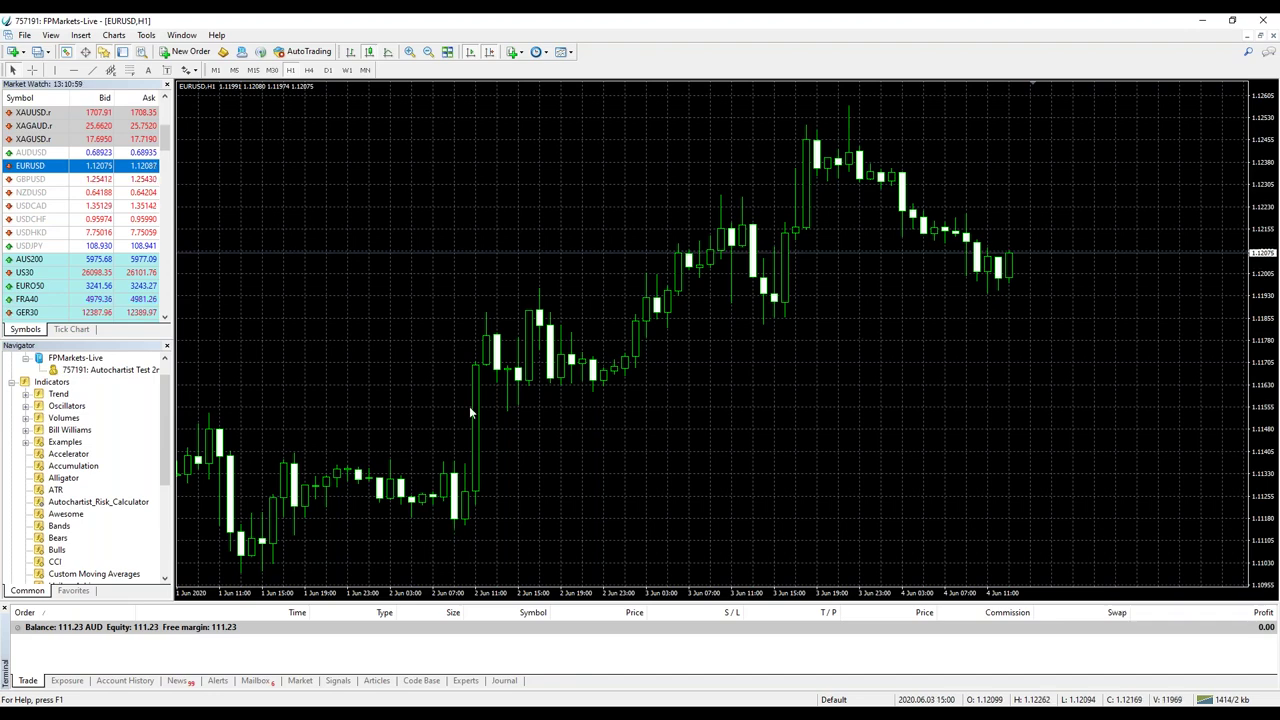
Add the Autochartist_Risk_Calculator custom indicator to the EURUSD H1 chart with its default settings.
left_click(82, 502)
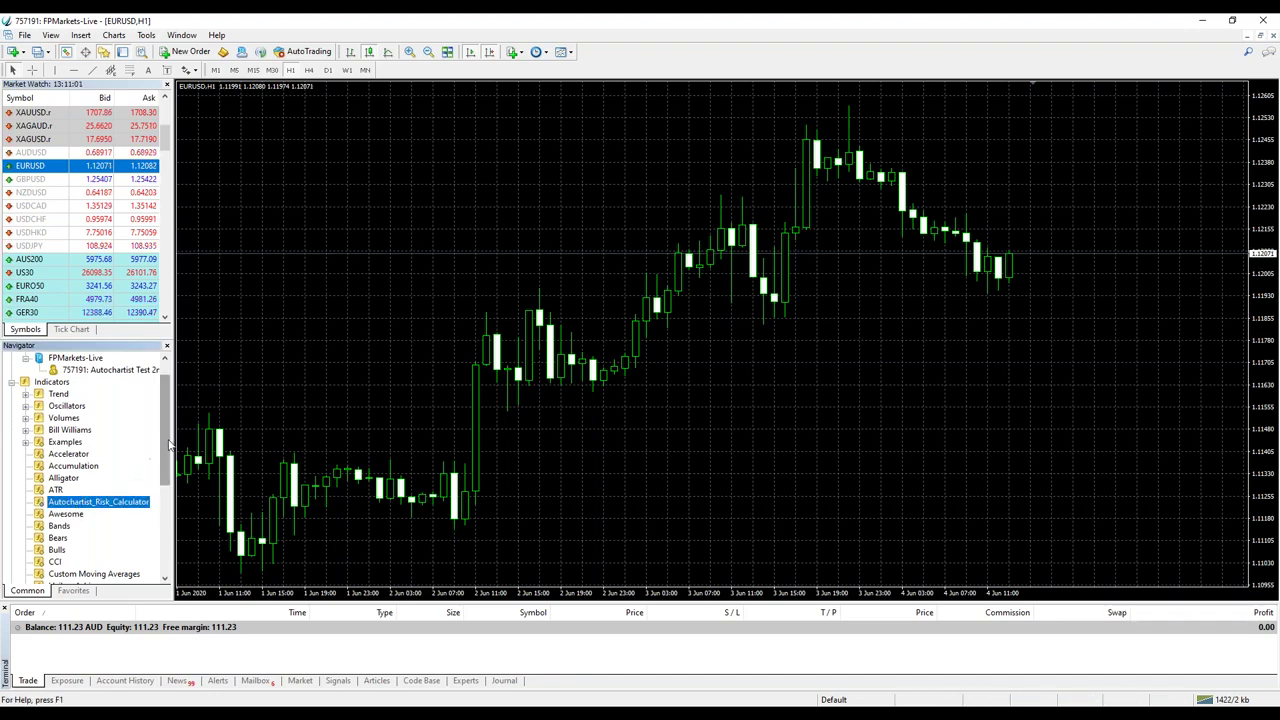
left_click_drag(166, 448, 165, 470)
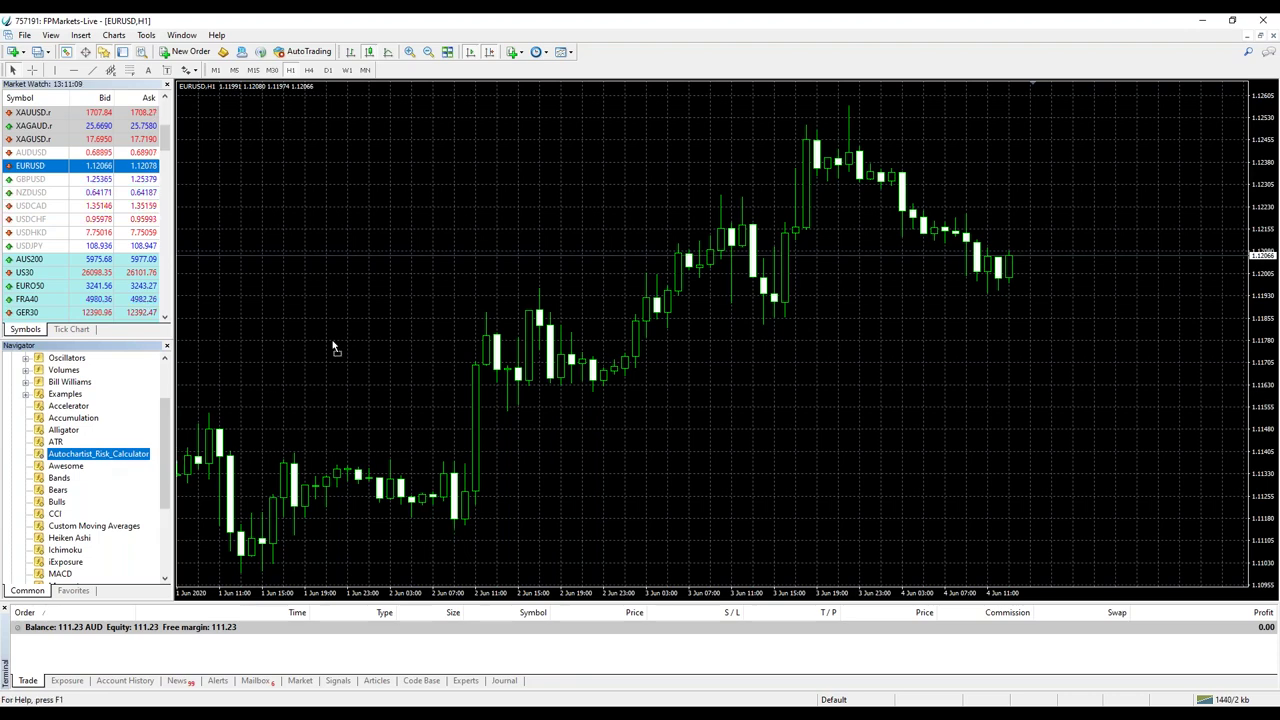
left_click_drag(333, 347, 334, 347)
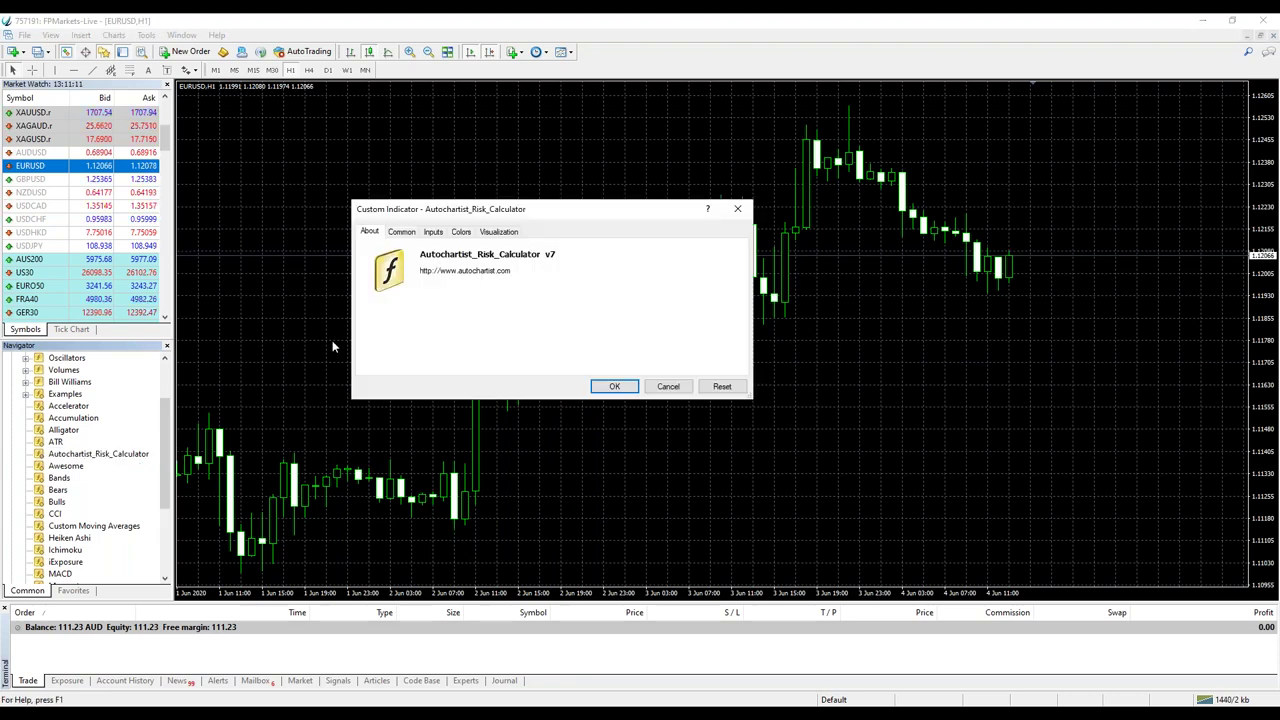
left_click(614, 387)
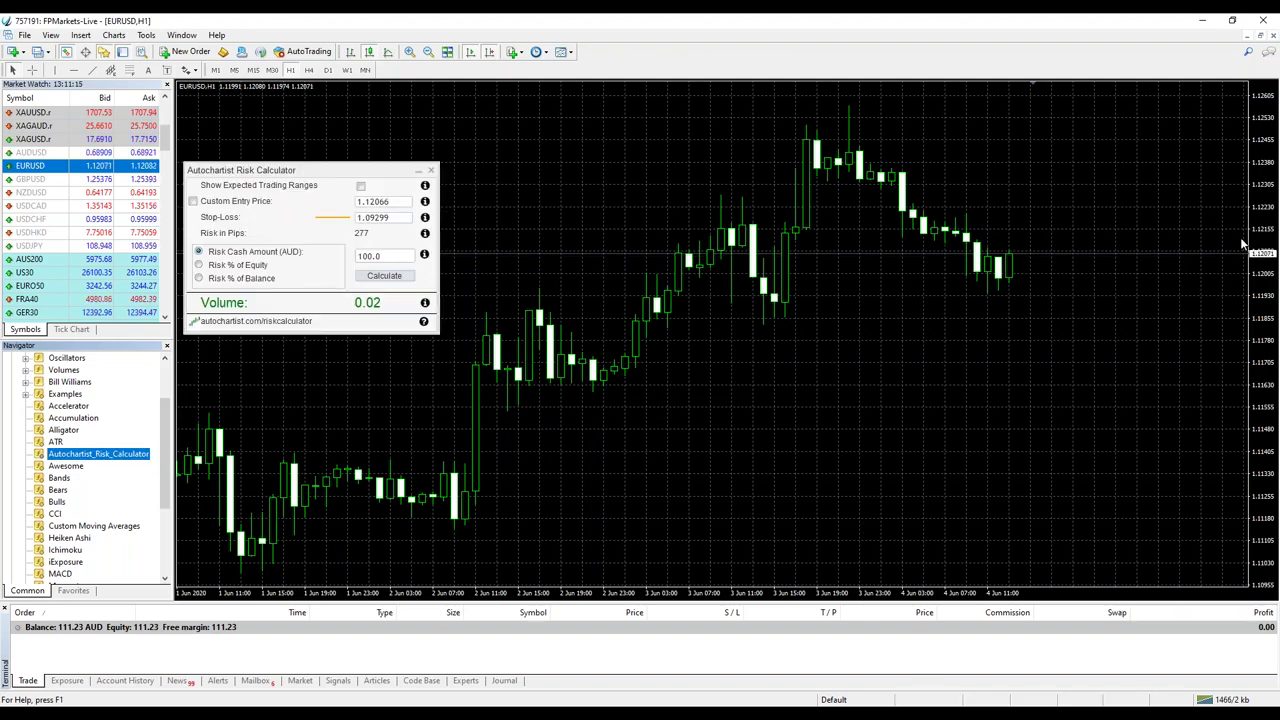
Bring the calculator's stop-loss line within reach and raise it to 1.11948, just below the current price.
left_click_drag(1257, 246, 1150, 322)
double_click(1157, 527)
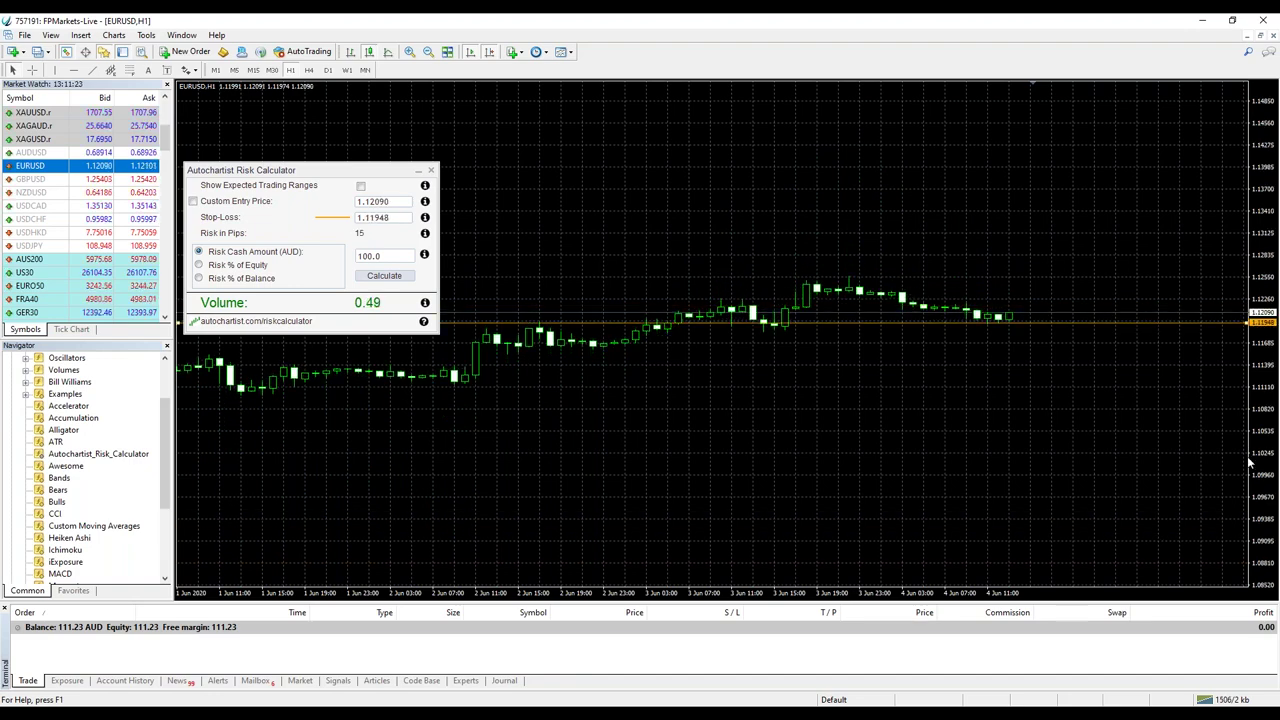
left_click_drag(1265, 480, 1271, 137)
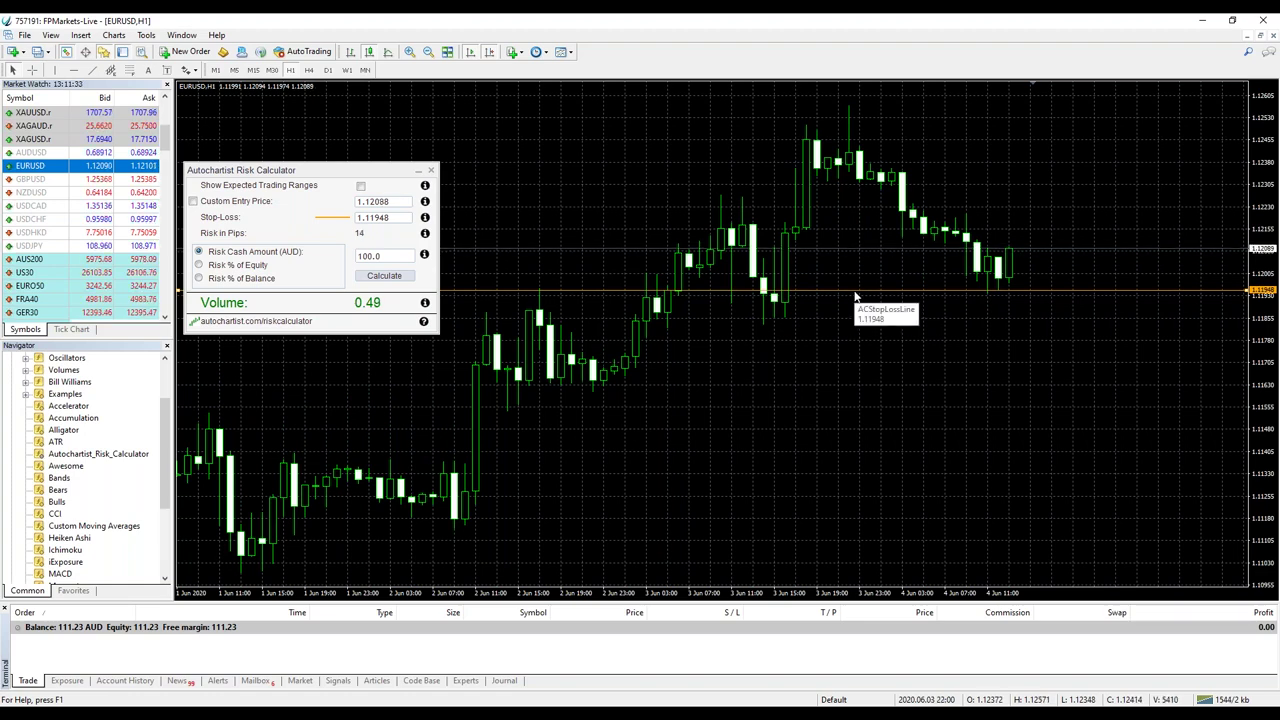
Raise the stop-loss line to 1.12455 near the recent highs and set the risk cash amount to 100.00 AUD.
left_click_drag(854, 290, 866, 144)
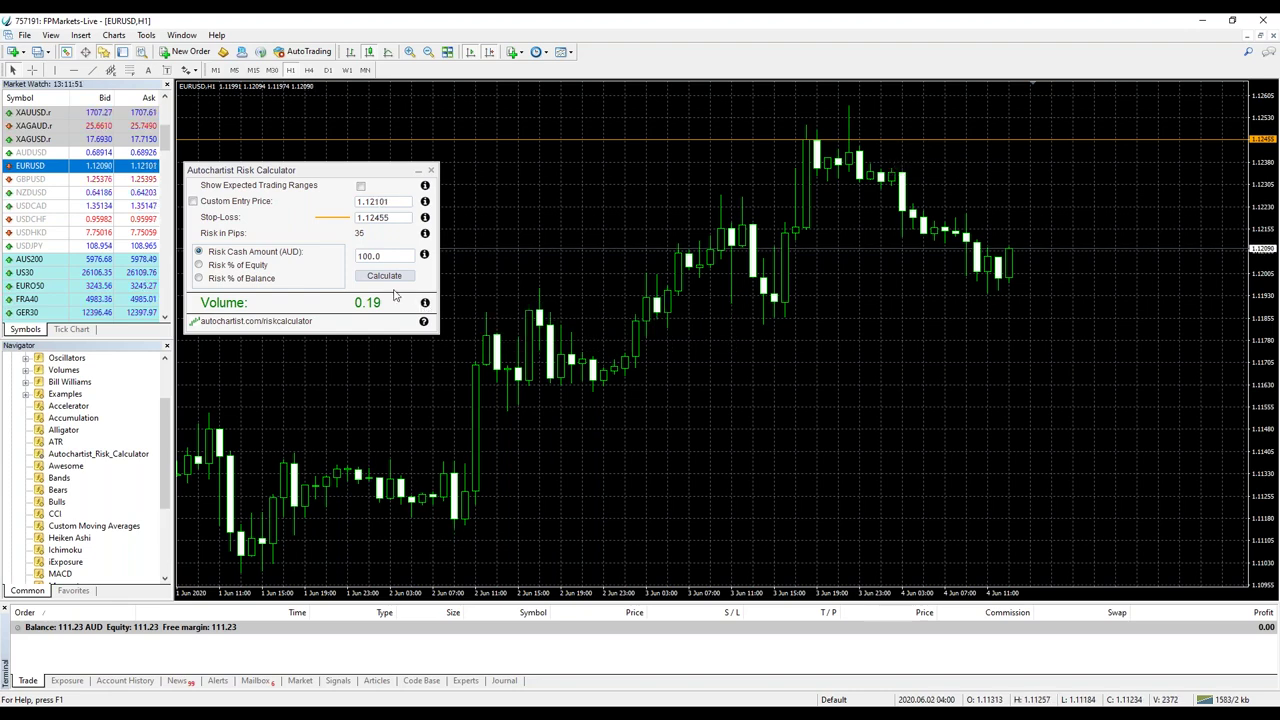
left_click(370, 256)
left_click(370, 256)
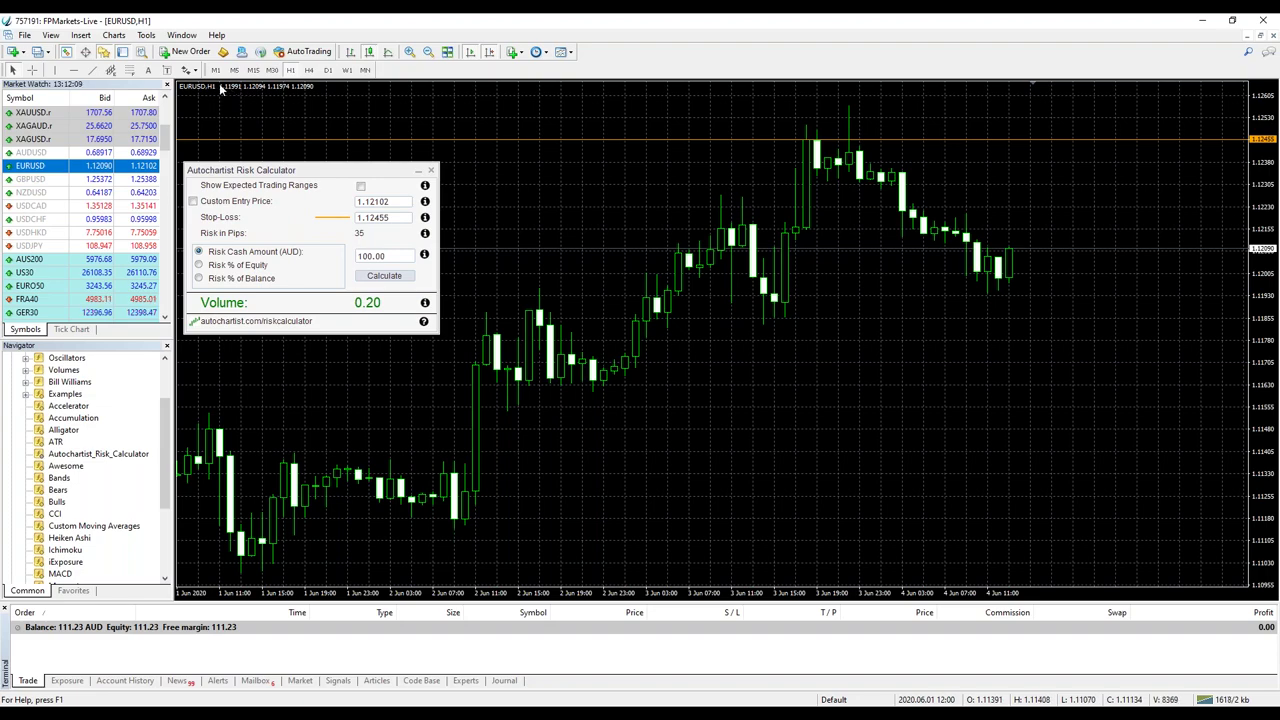
Prepare a new EURUSD.r market order beside the calculator with a stop loss of 1.12455 and a volume of .2.
left_click(201, 58)
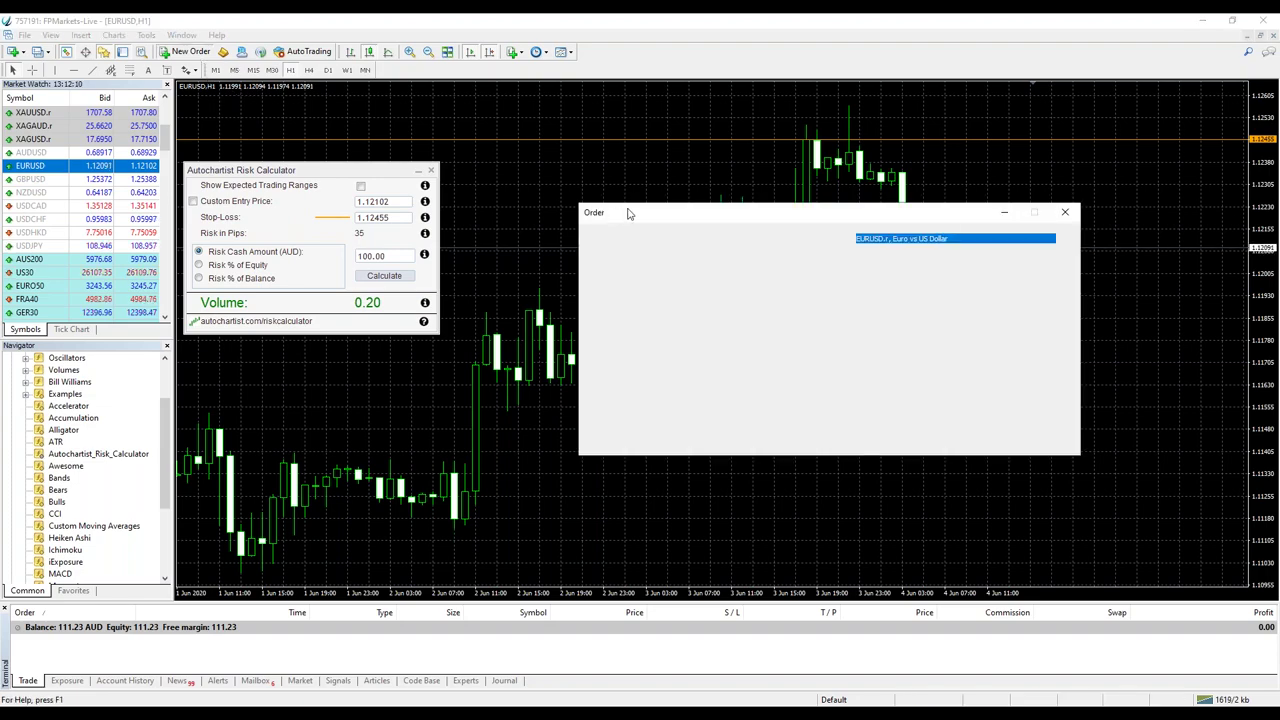
left_click_drag(632, 214, 519, 343)
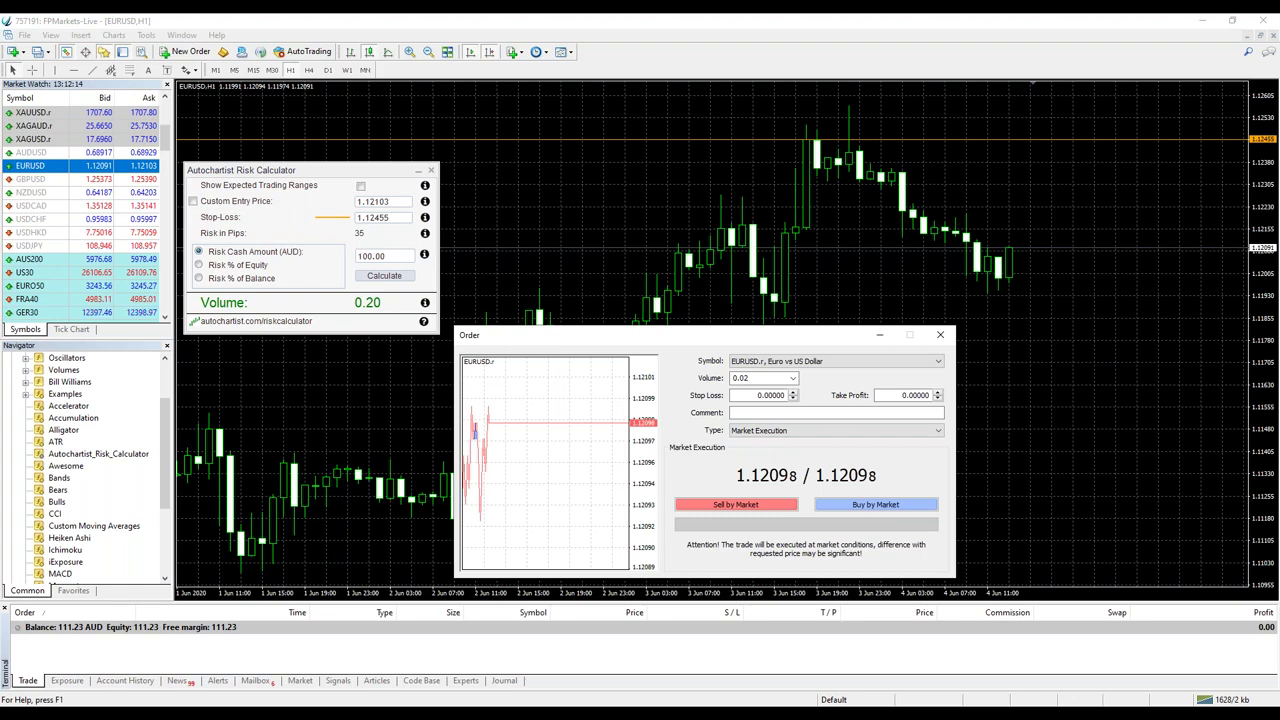
left_click(741, 396)
type("1.12455")
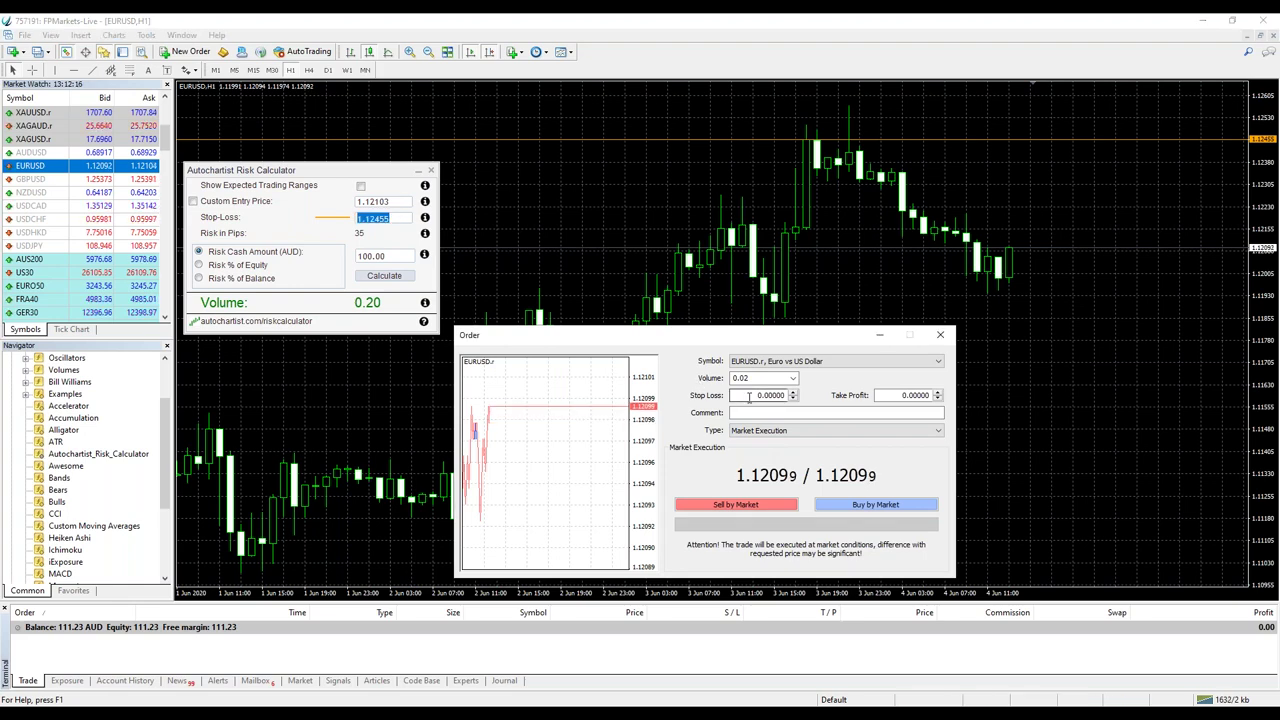
double_click(766, 378)
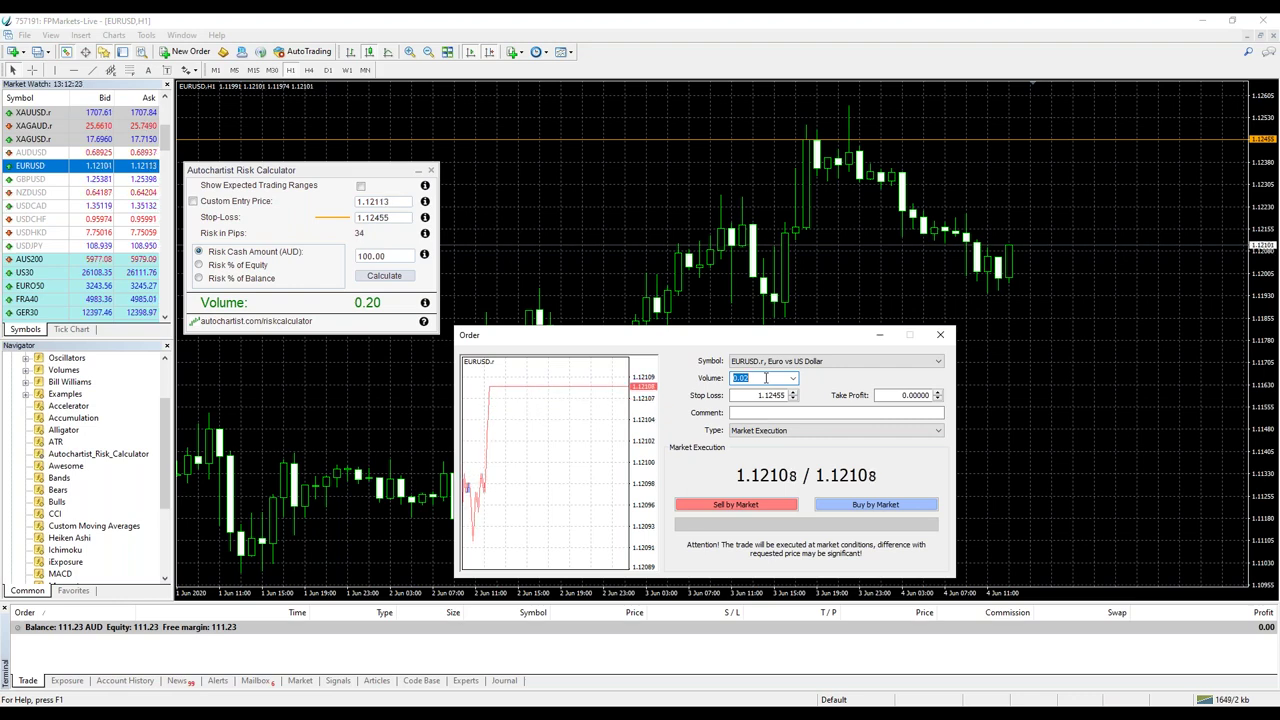
type(".2")
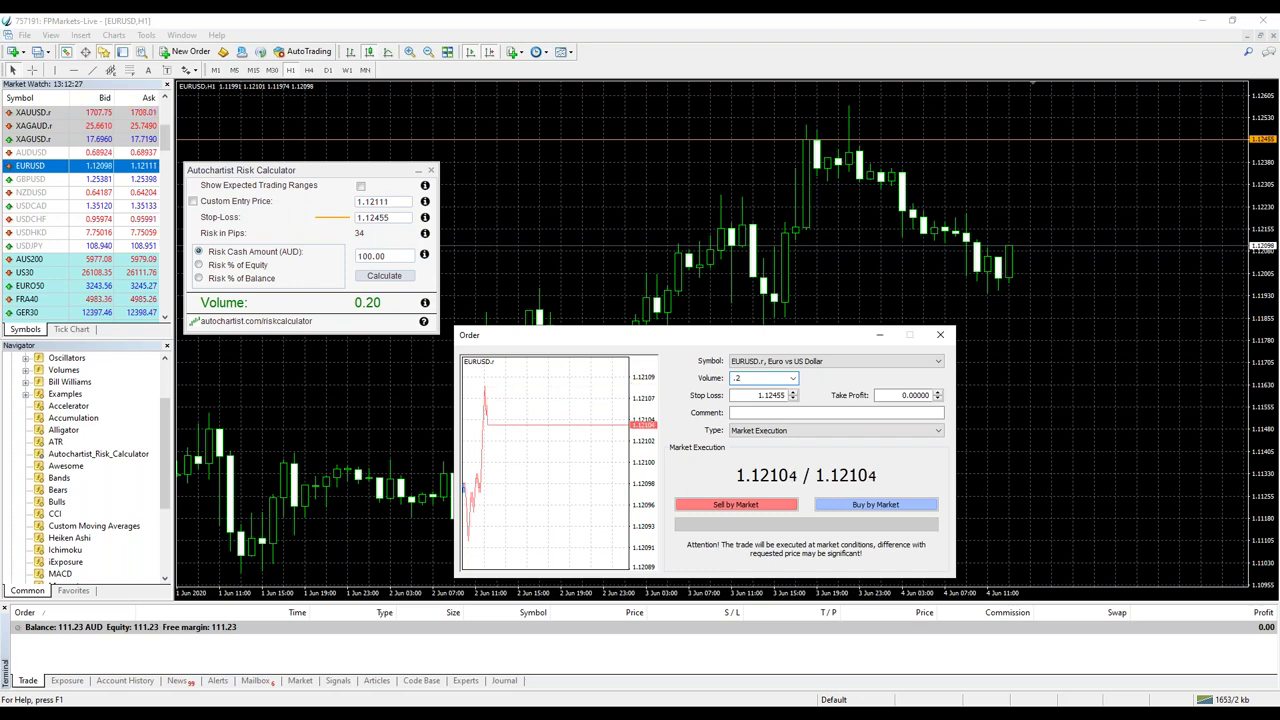
left_click(753, 510)
left_click(753, 534)
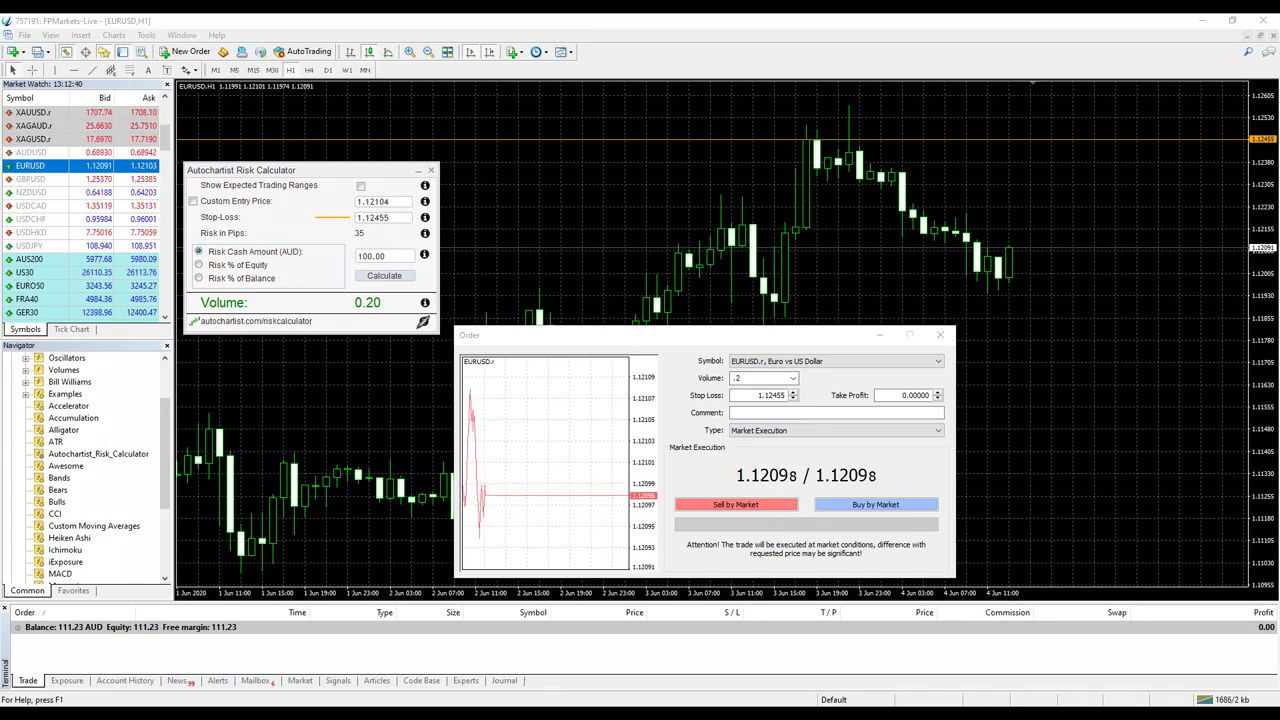
Mark the matching volumes, both possible price moves, the stop distance and the risk in pips, and clear the annotations.
left_click_drag(398, 296, 392, 294)
mouse_move(770, 364)
left_mouse_down()
mouse_move(720, 363)
mouse_move(722, 388)
mouse_move(758, 374)
left_mouse_up()
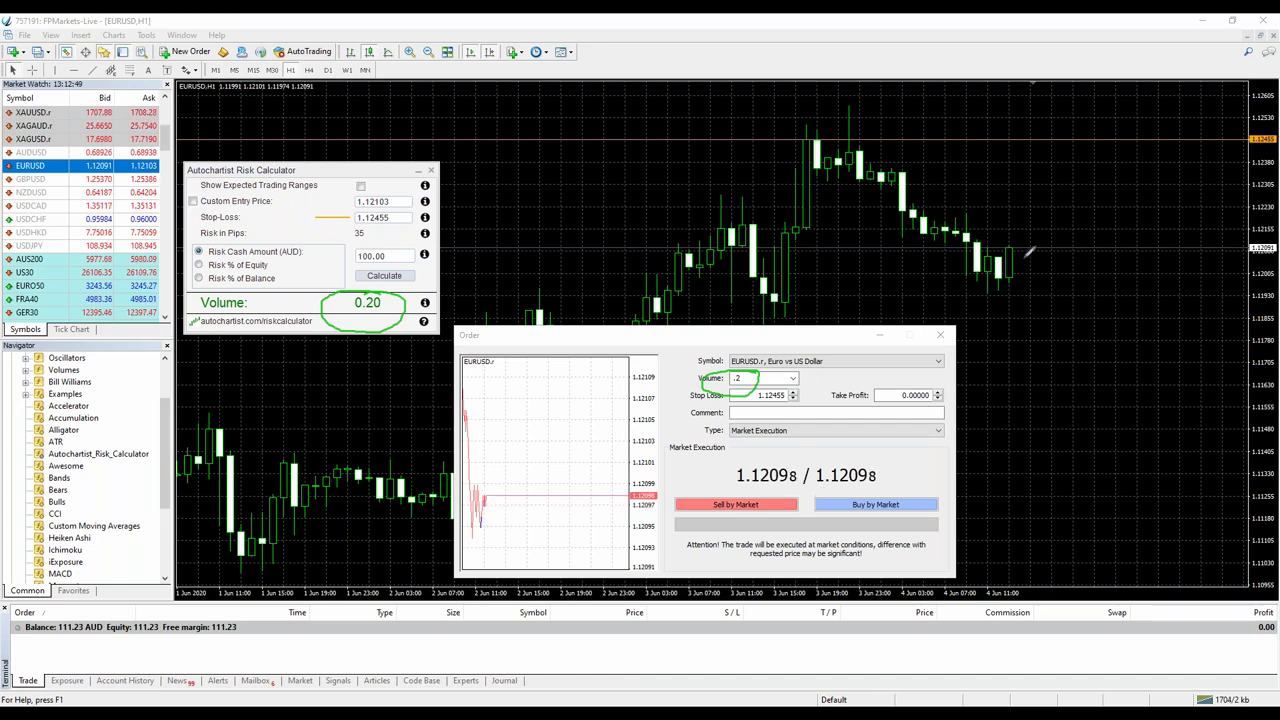
mouse_move(1018, 268)
left_mouse_down()
mouse_move(1068, 322)
mouse_move(1029, 328)
left_mouse_up()
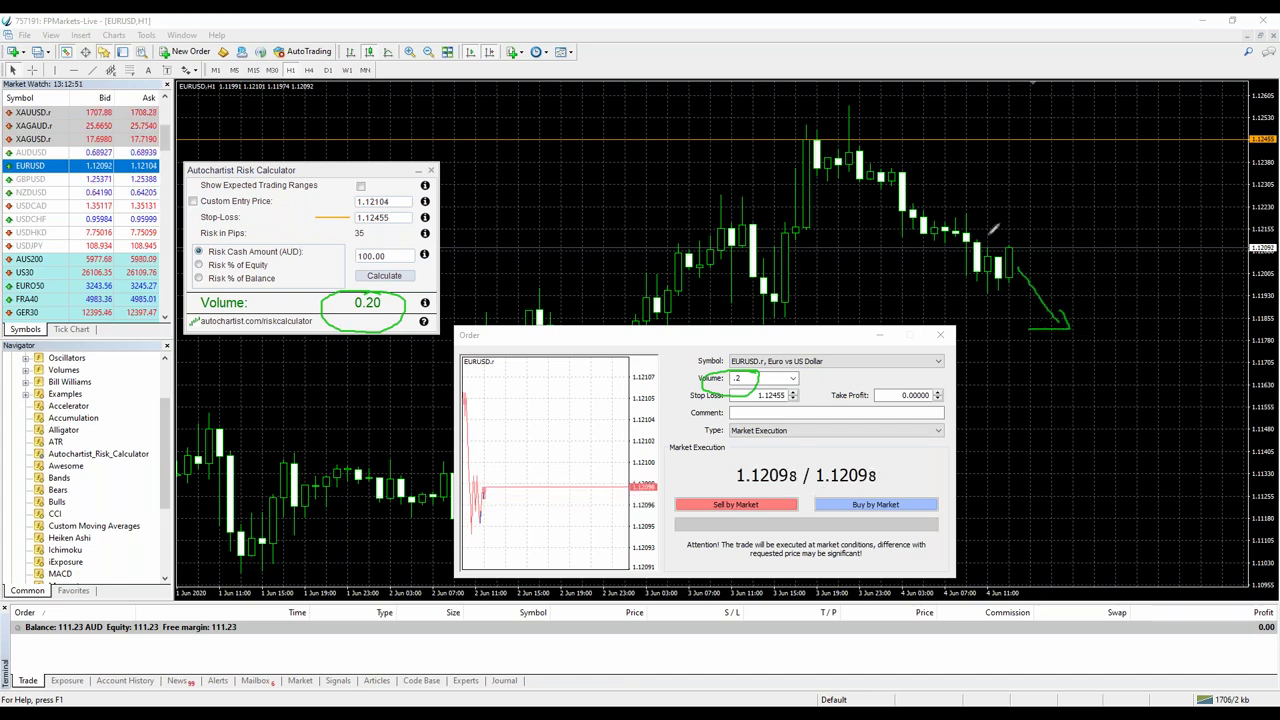
mouse_move(995, 252)
left_mouse_down()
mouse_move(1066, 145)
mouse_move(1068, 160)
left_mouse_up()
mouse_move(1212, 141)
left_mouse_down()
mouse_move(1228, 145)
mouse_move(1228, 248)
mouse_move(1203, 250)
left_mouse_up()
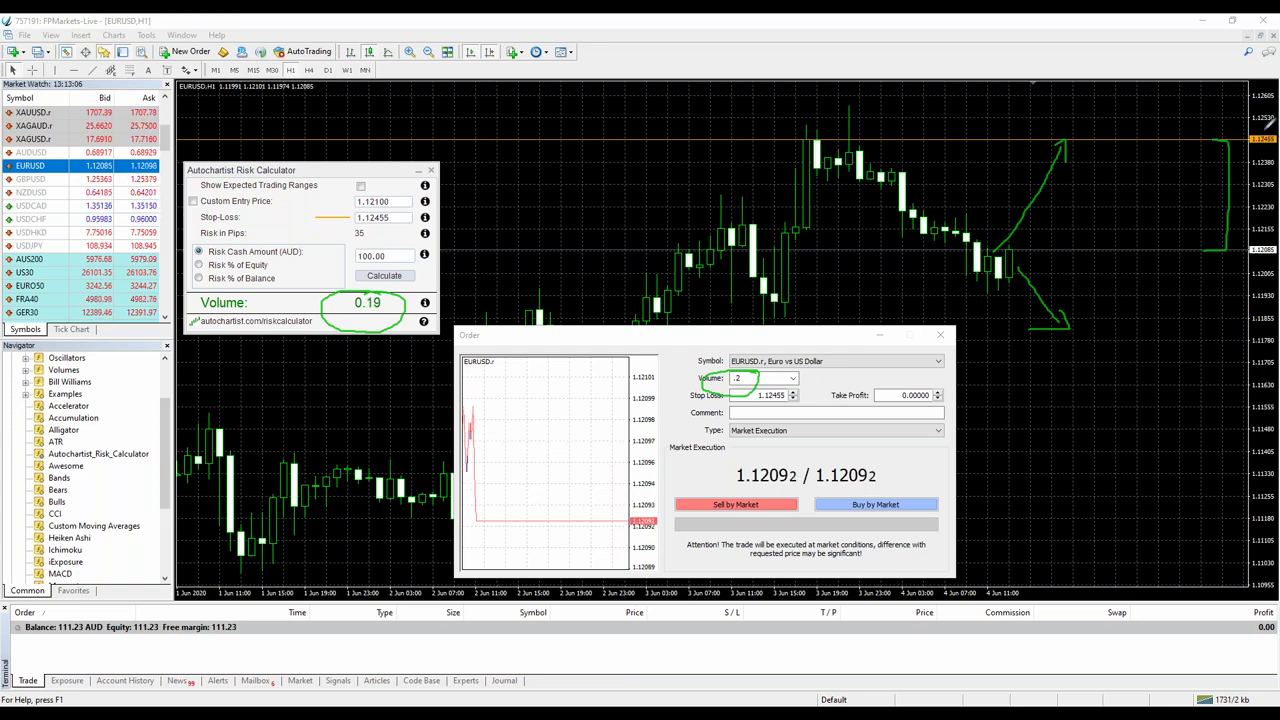
left_click_drag(362, 226, 364, 227)
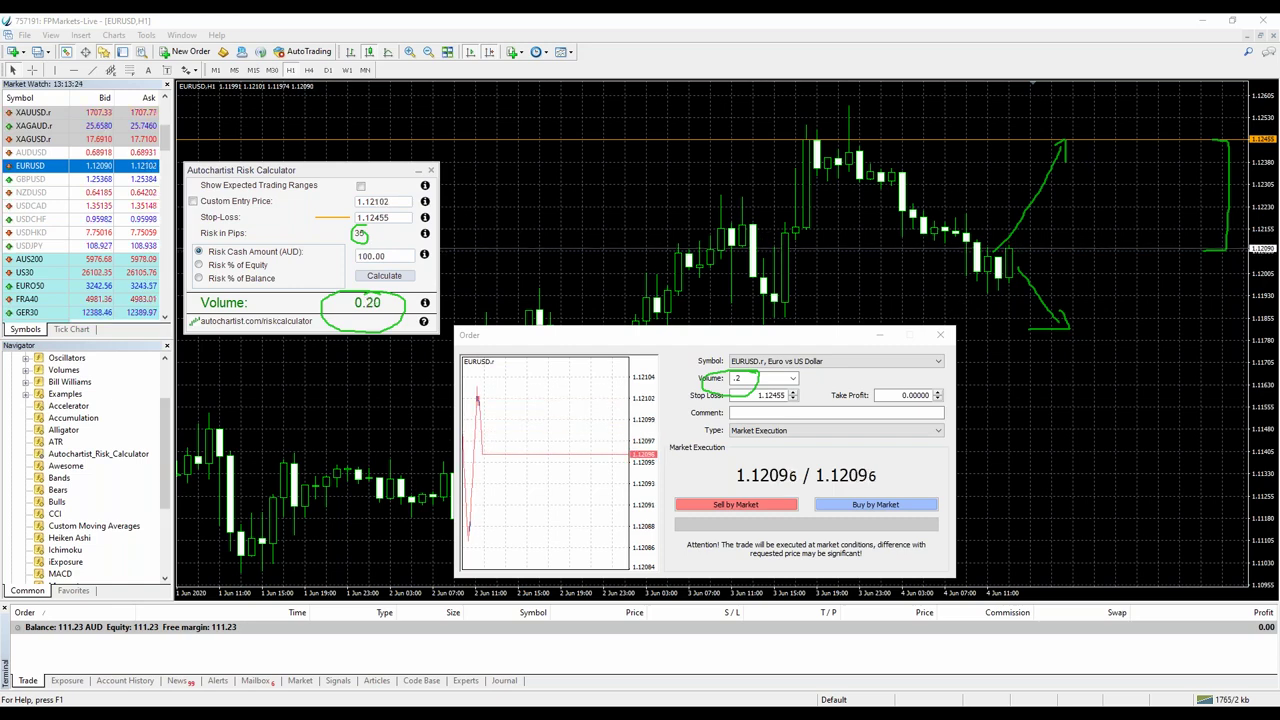
key("Escape")
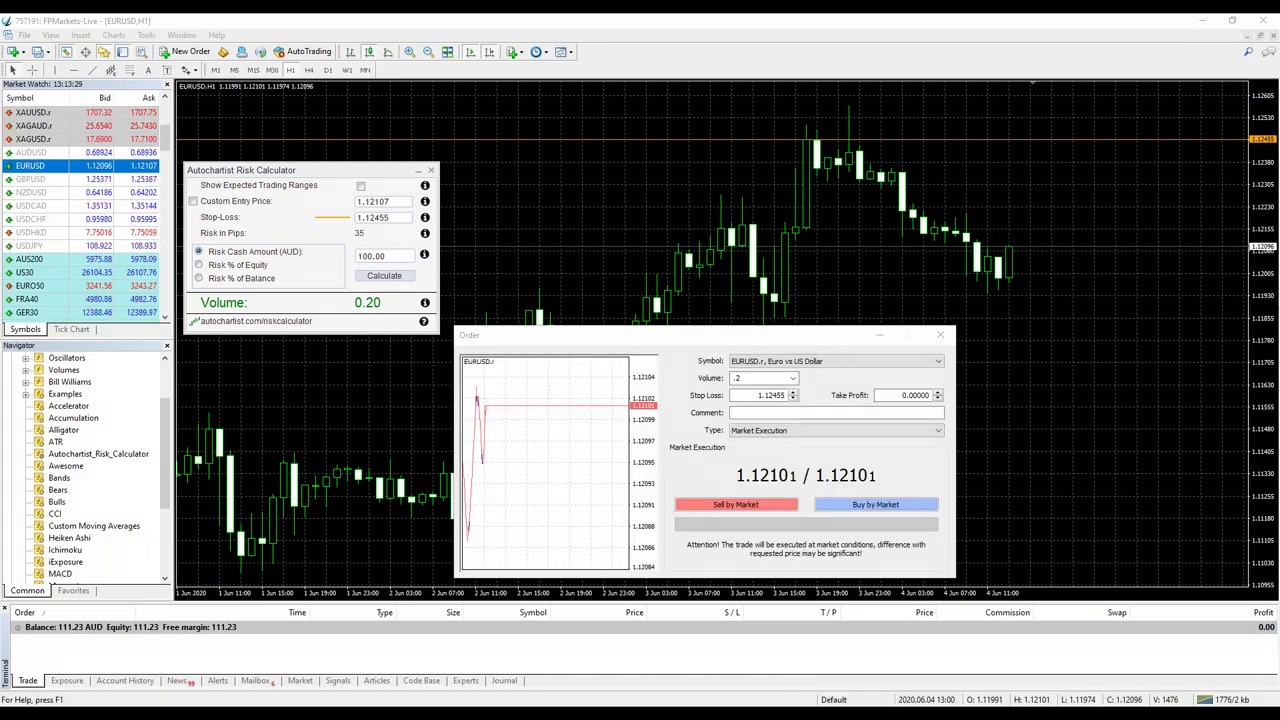
Lower the calculator's stop-loss line on the EURUSD chart to 1.12186, closer to the current price.
left_click_drag(1010, 143, 1016, 225)
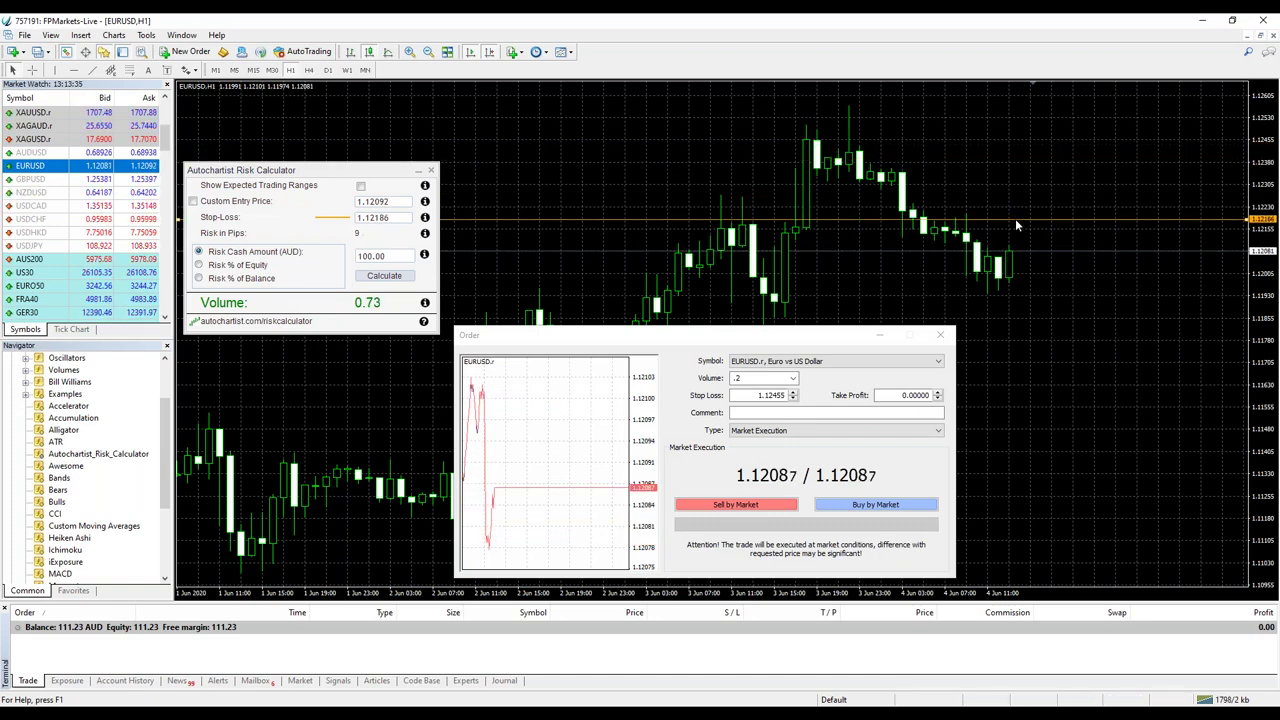
Raise the EURUSD stop-loss line back near the recent highs at 1.12453 and close the order window without placing the trade.
left_click_drag(1019, 222, 1021, 216)
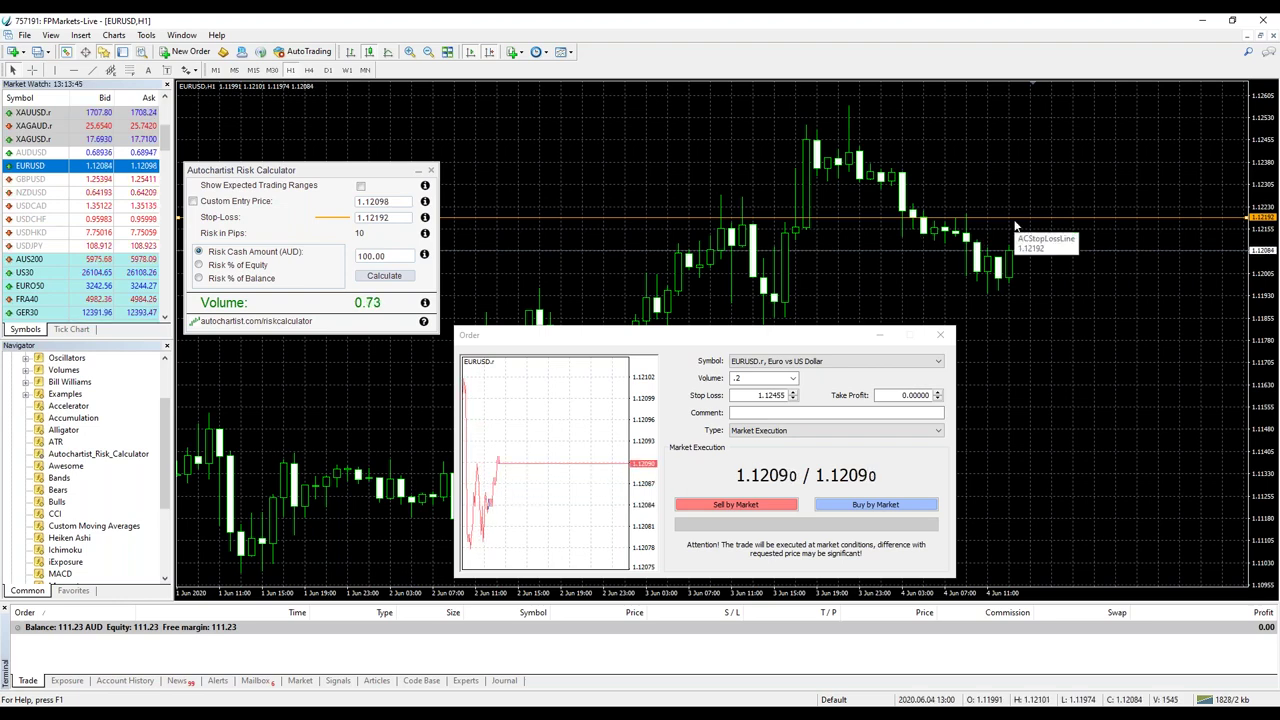
left_click_drag(1016, 226, 1017, 146)
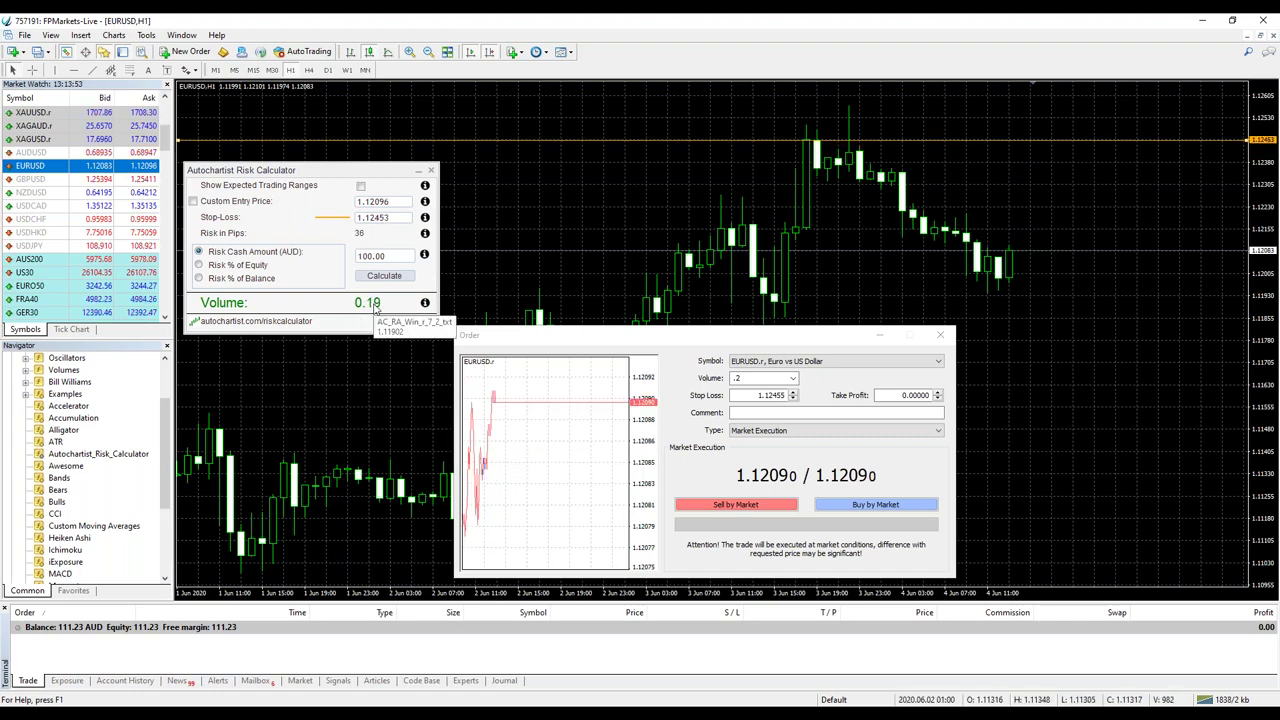
double_click(757, 379)
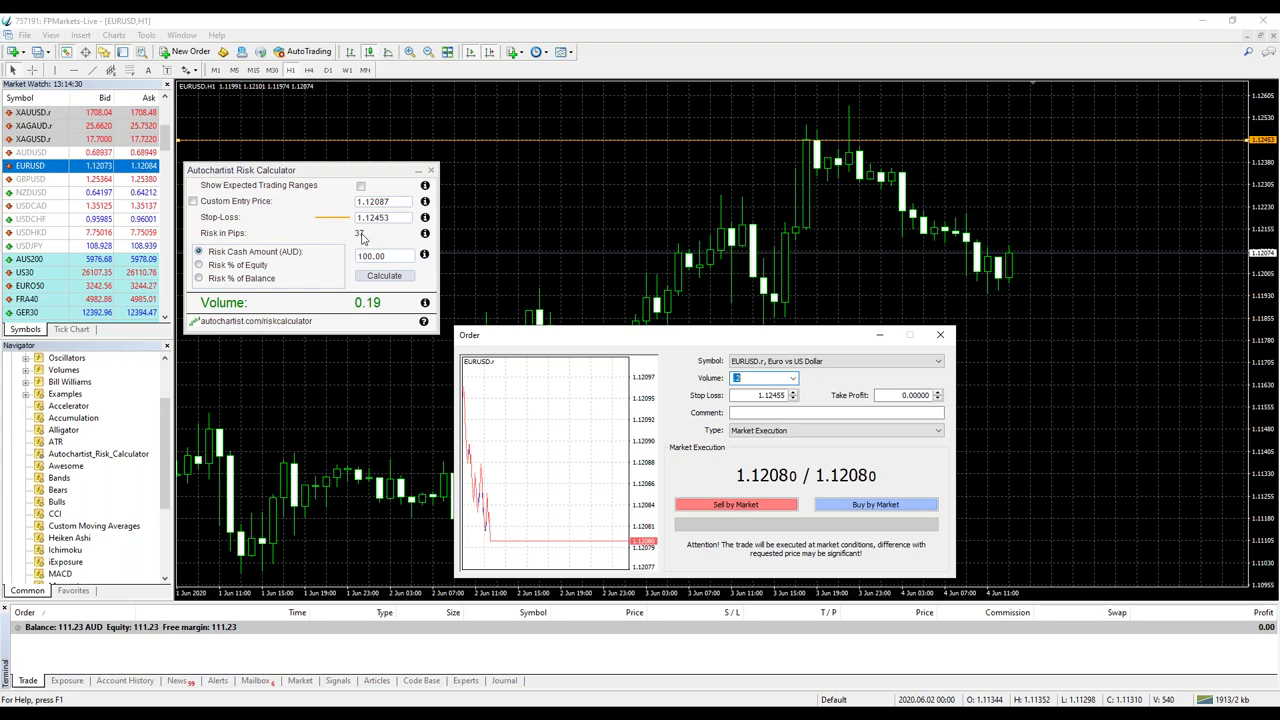
left_click(940, 334)
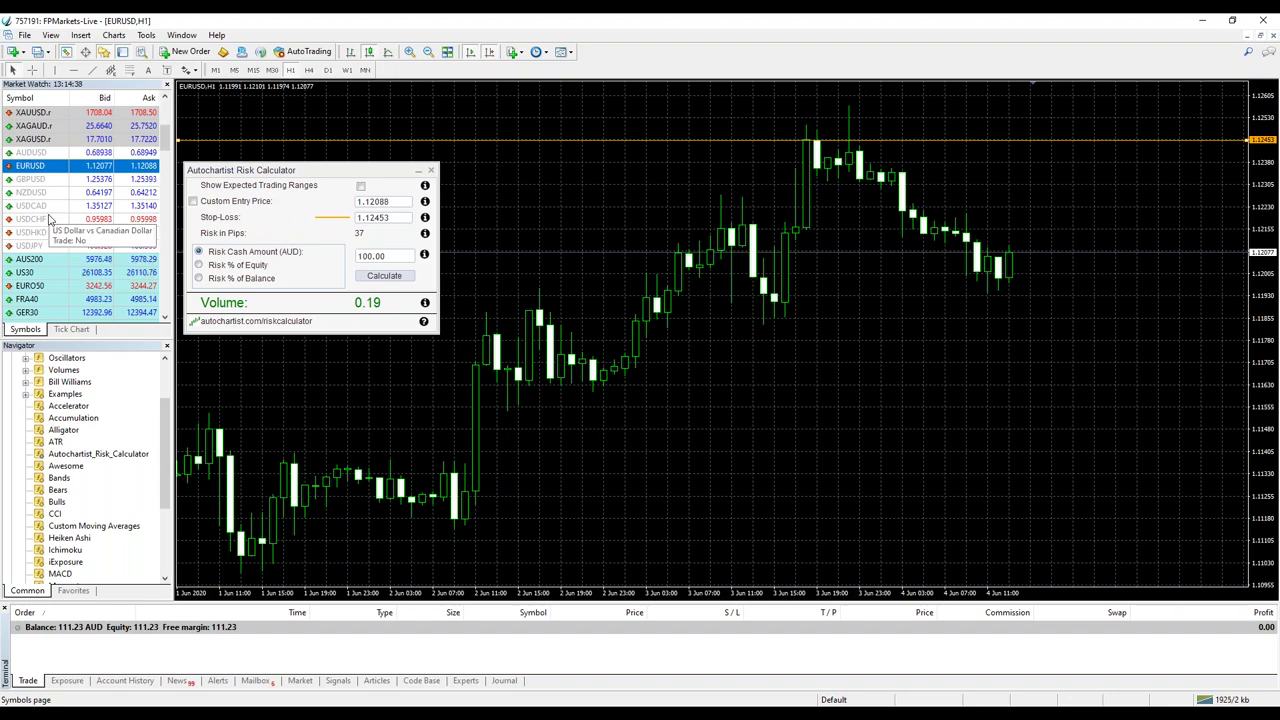
Switch the chart to USDCAD and raise the calculator's stop-loss line above the current price to 1.35599.
left_click_drag(30, 205, 700, 330)
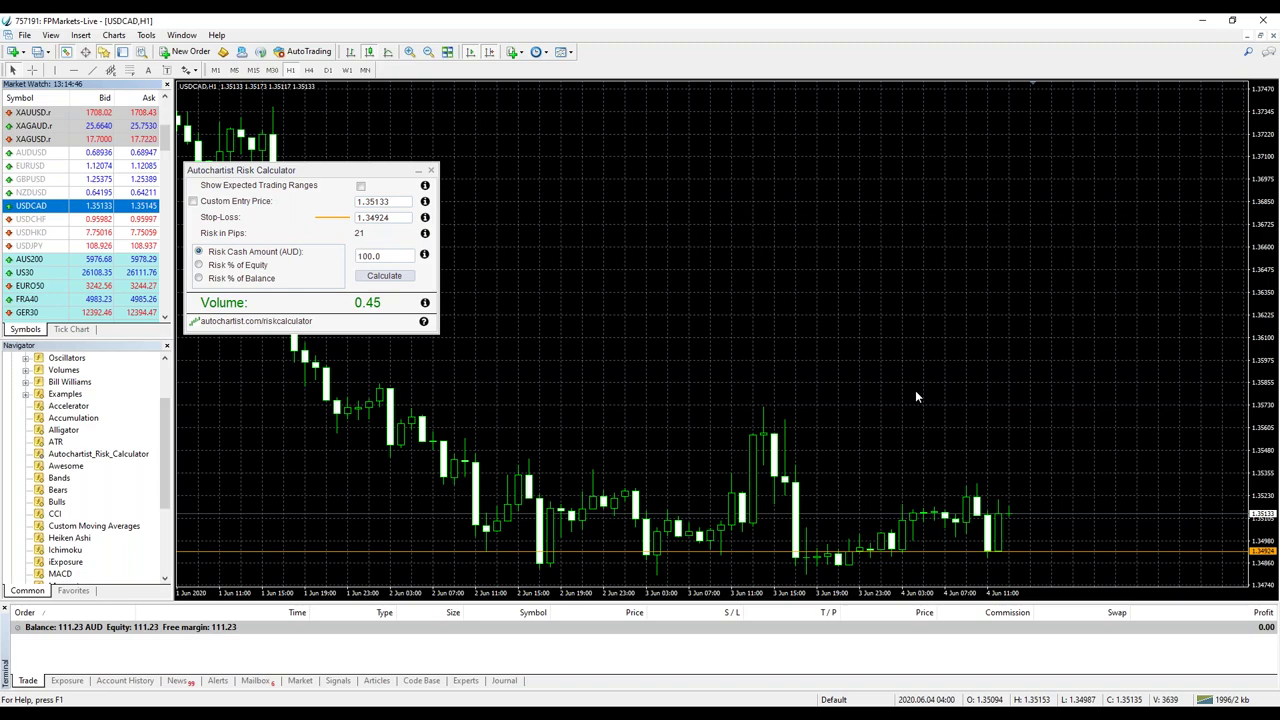
left_click_drag(1031, 550, 1040, 487)
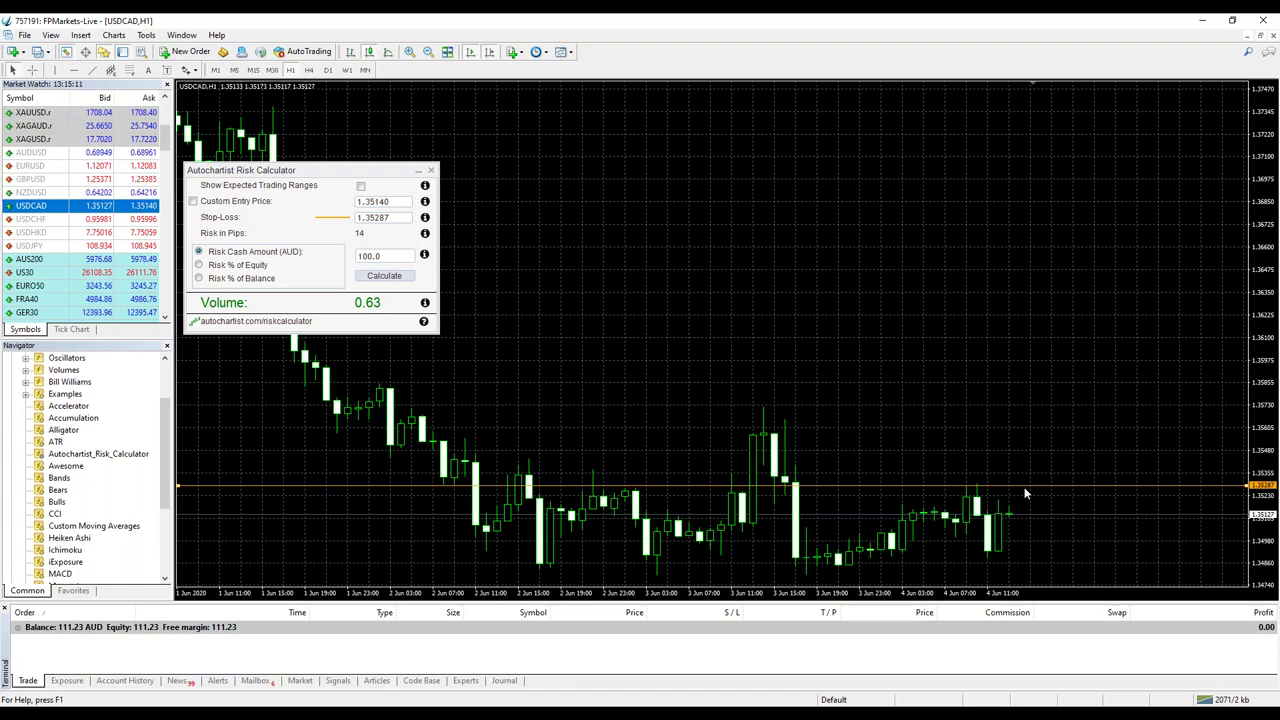
left_click_drag(1023, 488, 1033, 439)
left_click_drag(1030, 430, 1029, 429)
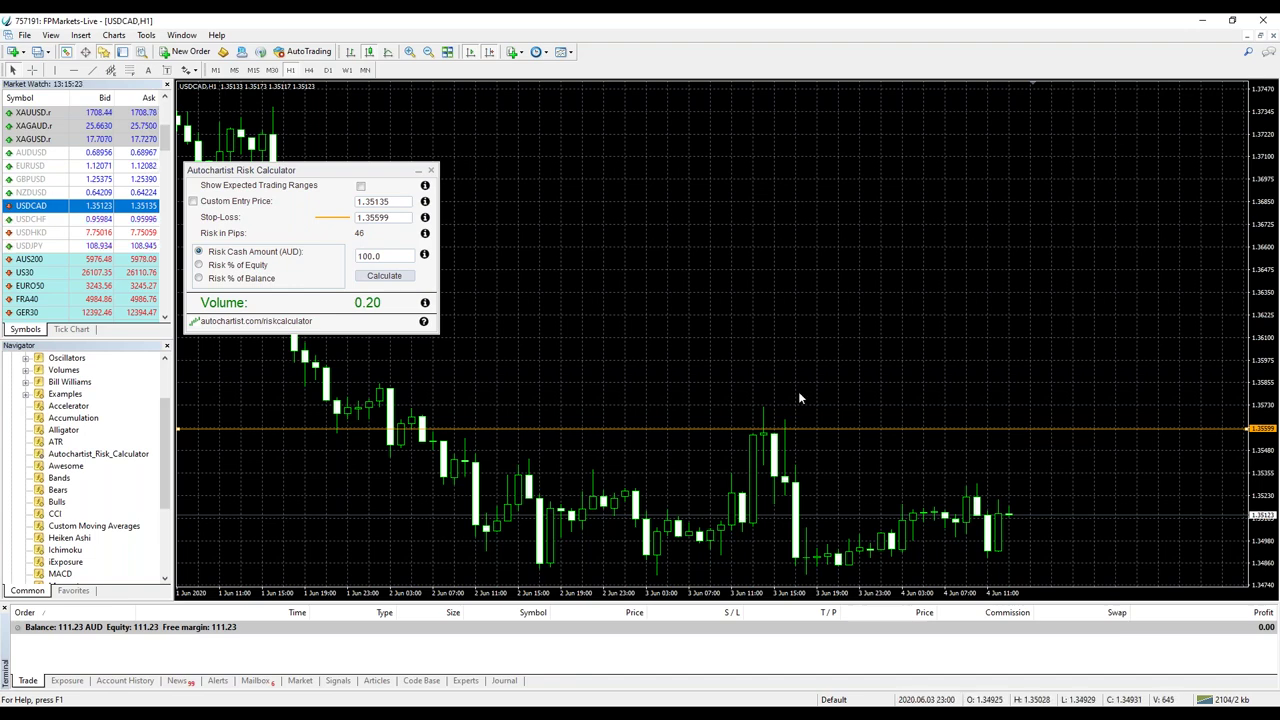
Set the risk cash amount to 10.00 AUD and recalculate the trade volume for USDCAD.
double_click(370, 256)
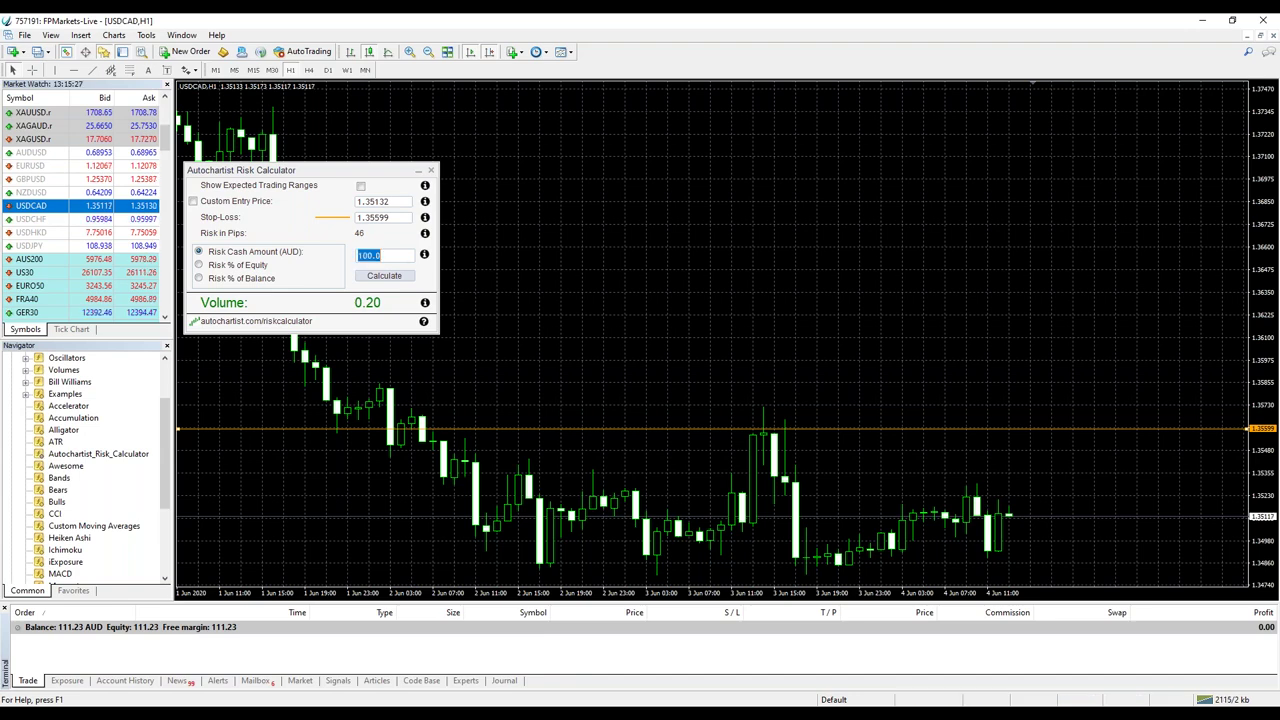
type("10.00")
left_click(381, 279)
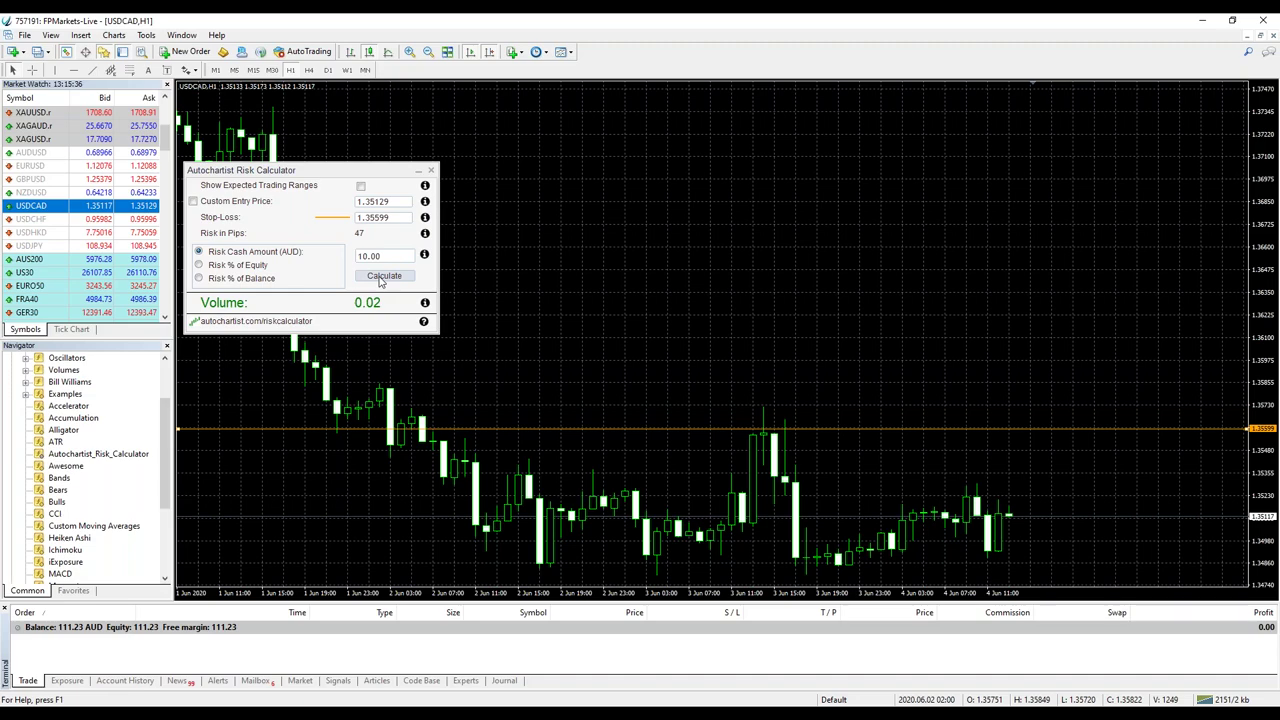
Open a new USDCAD.r market order beside the calculator and copy the calculator's 1.35599 stop loss into it.
key("F9")
left_click_drag(586, 333, 677, 87)
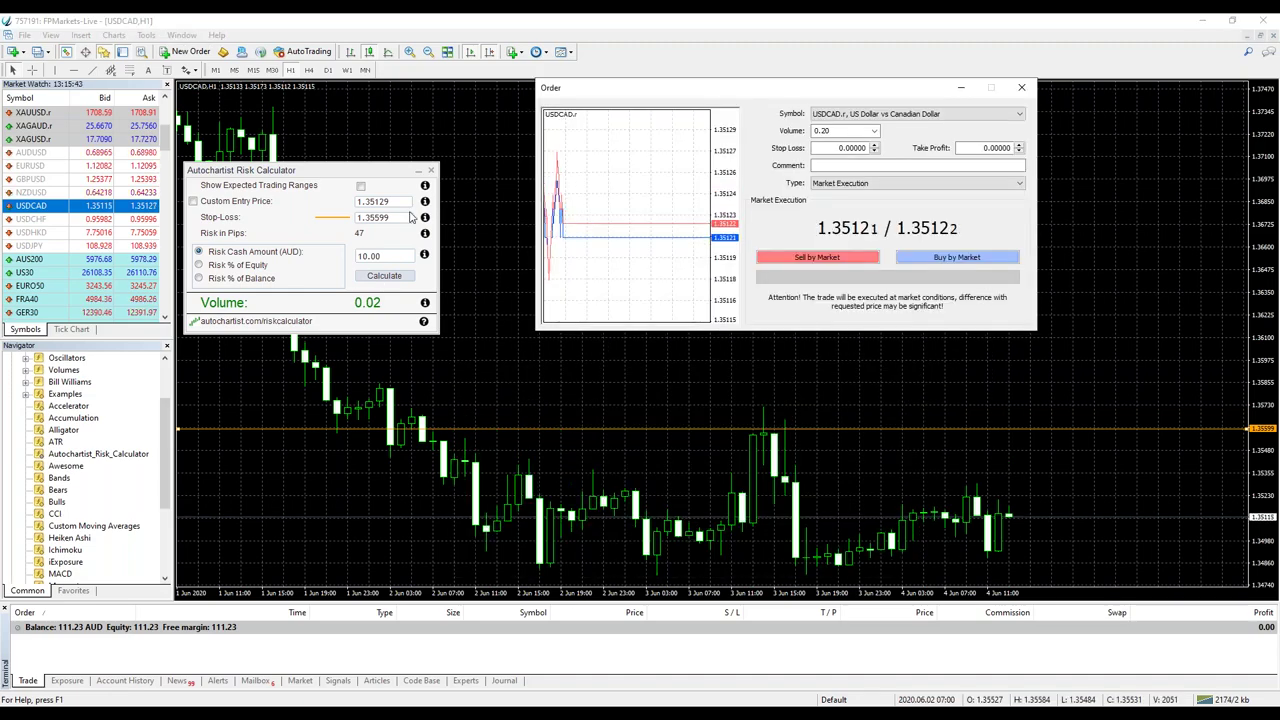
double_click(410, 217)
key("ctrl+c")
double_click(848, 148)
key("ctrl+v")
key("Tab")
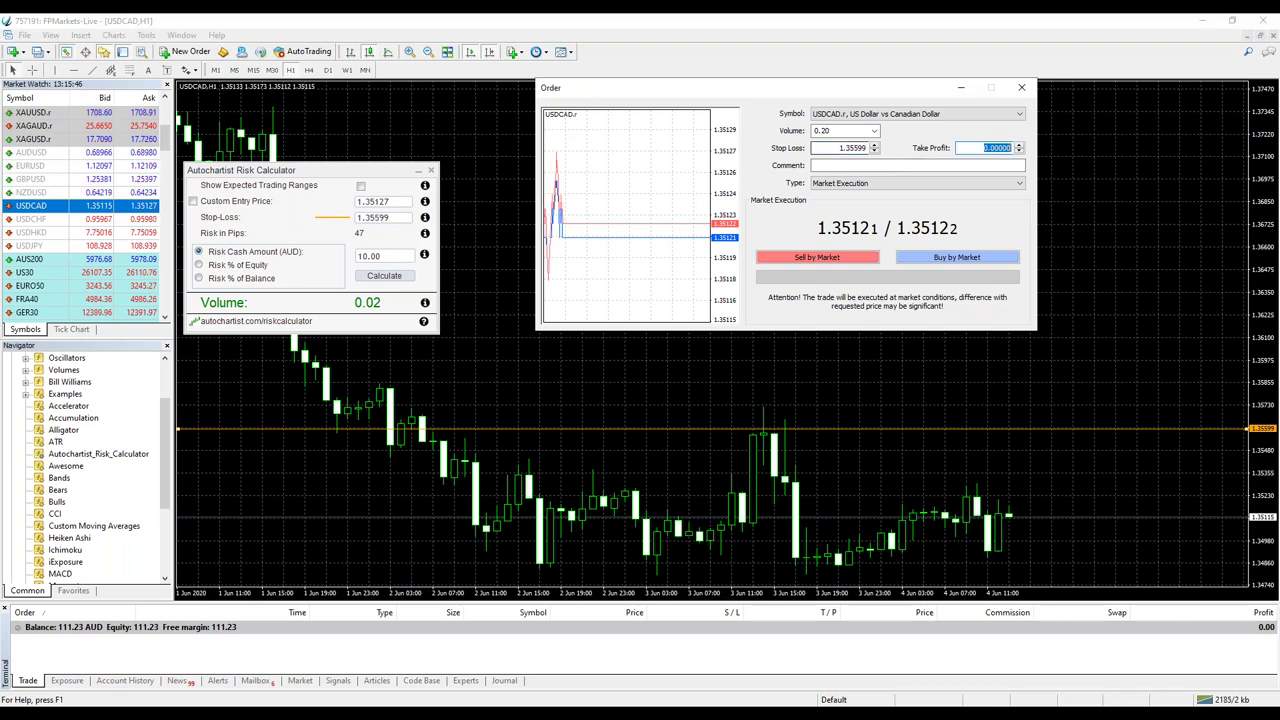
Set the USDCAD.r order volume to .02 and close the order window without placing the trade.
double_click(842, 130)
type(".02")
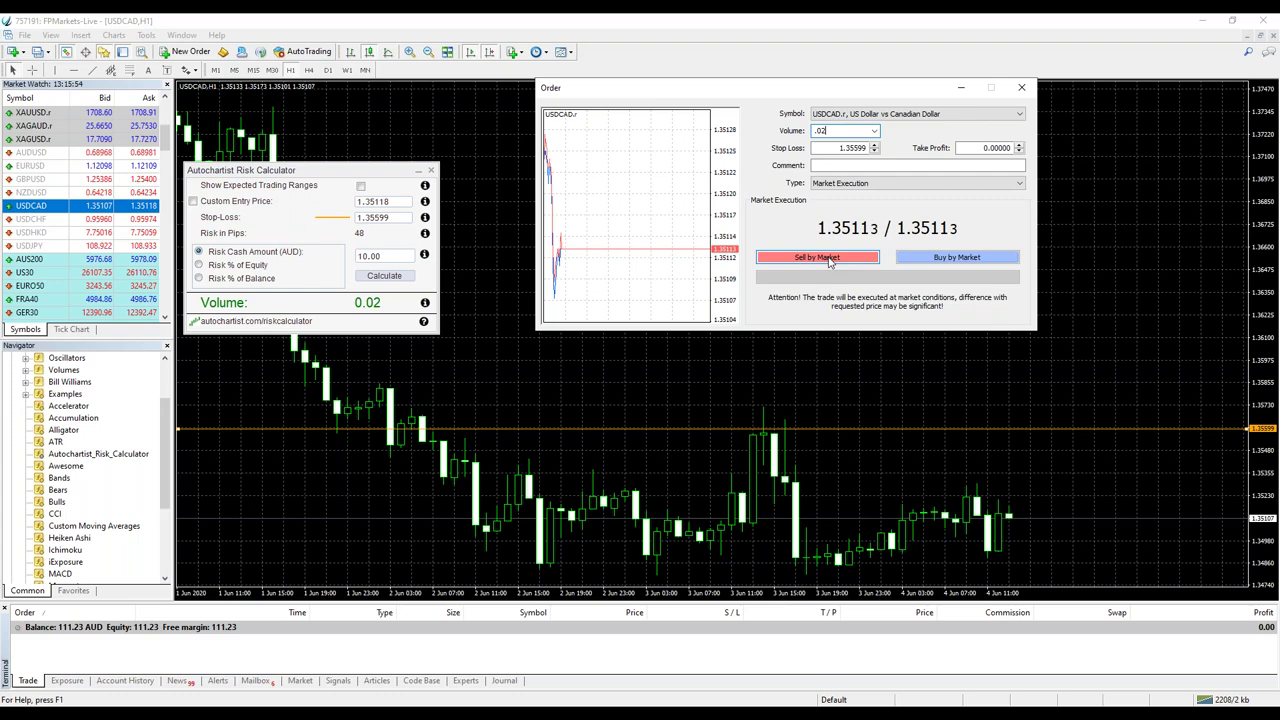
key("Escape")
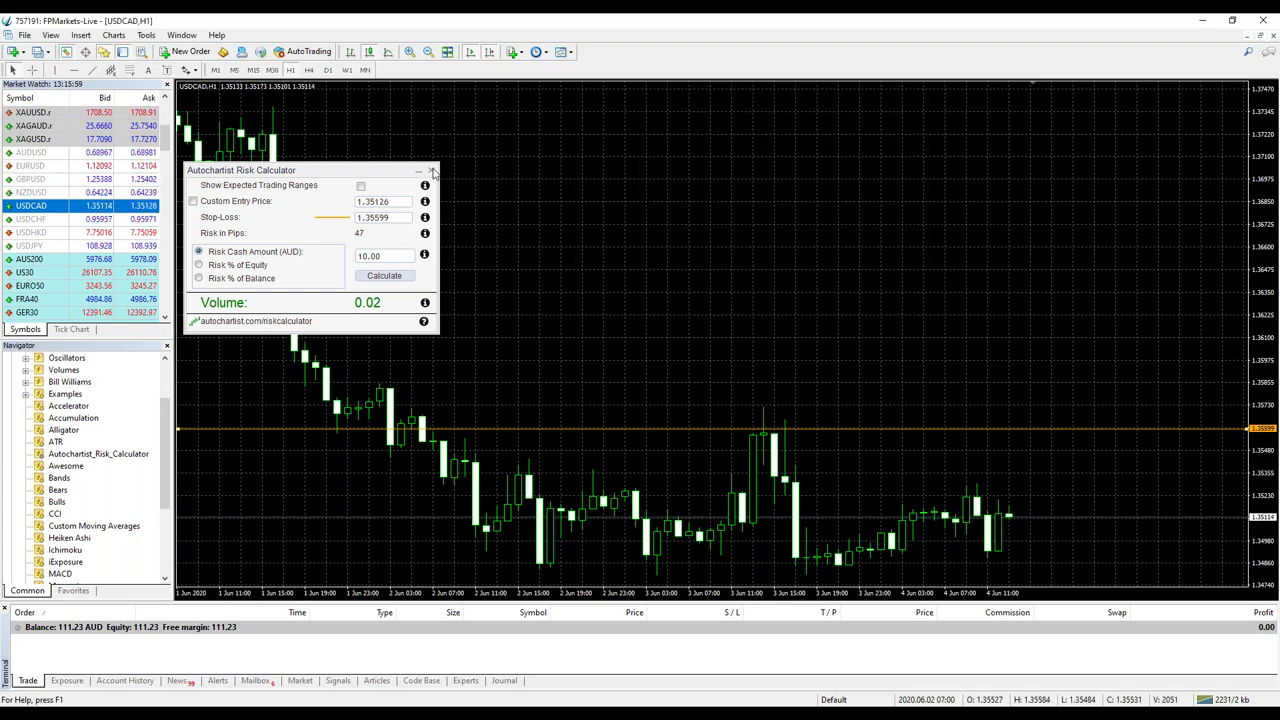
Remove the risk calculator from the USDCAD chart and switch the chart to GBPJPY.r.
left_click(431, 171)
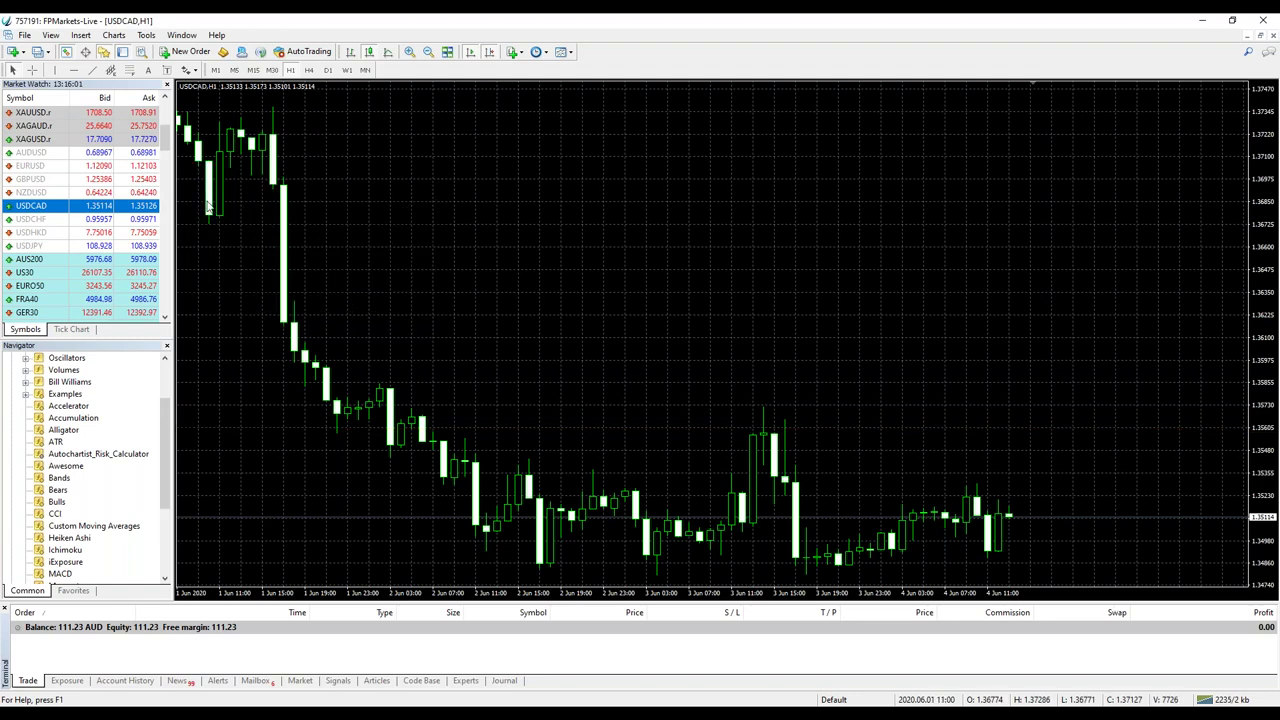
scroll(164, 170, "down", 6)
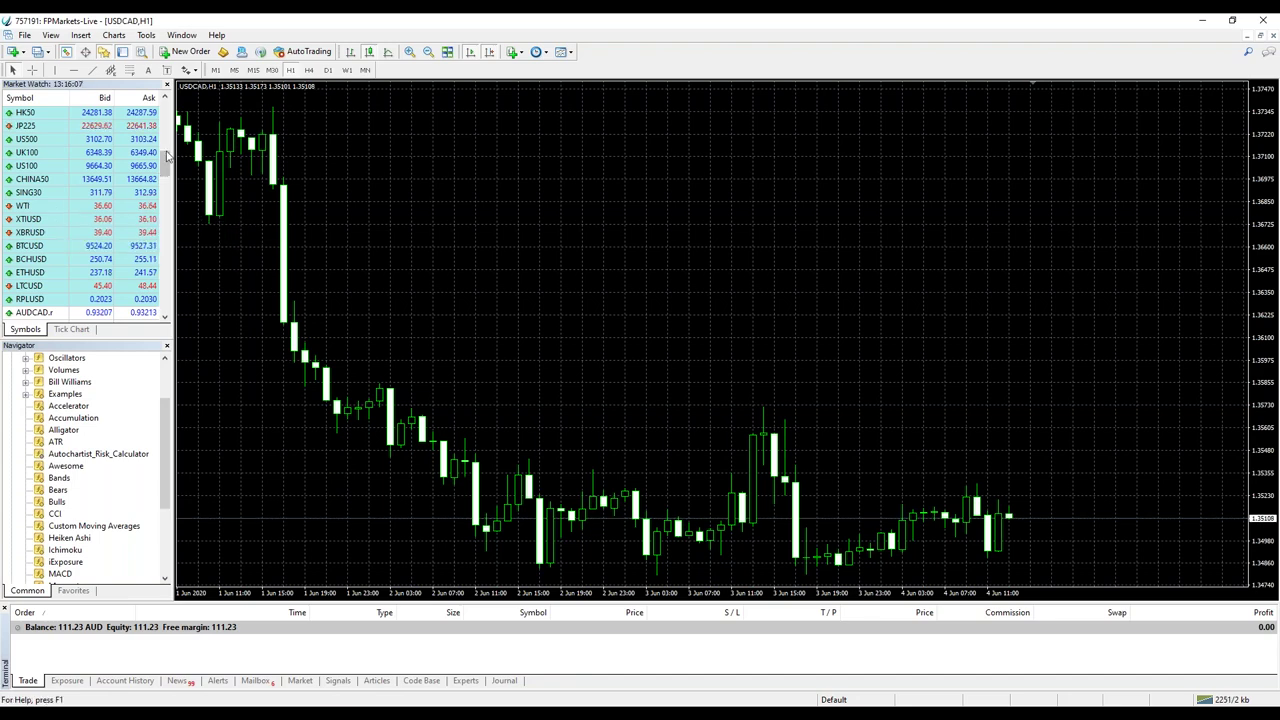
scroll(167, 175, "down", 2)
scroll(167, 175, "down", 7)
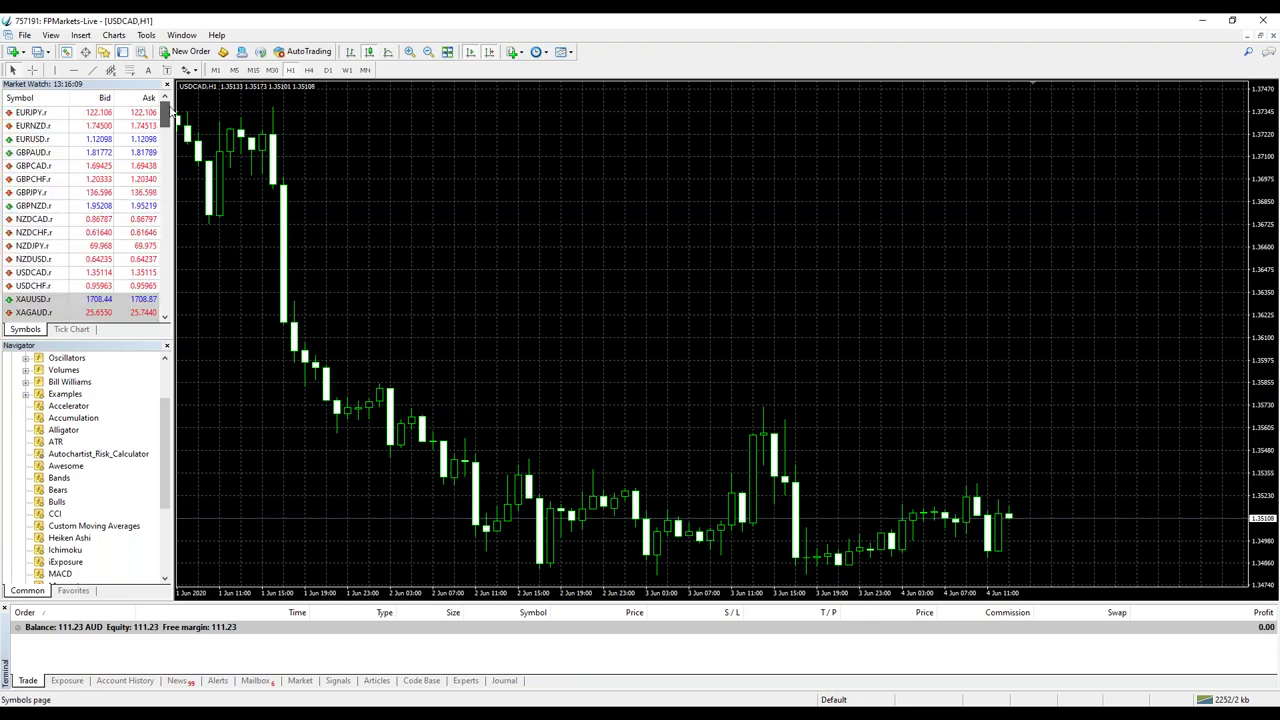
scroll(172, 117, "down", 2)
scroll(172, 117, "up", 2)
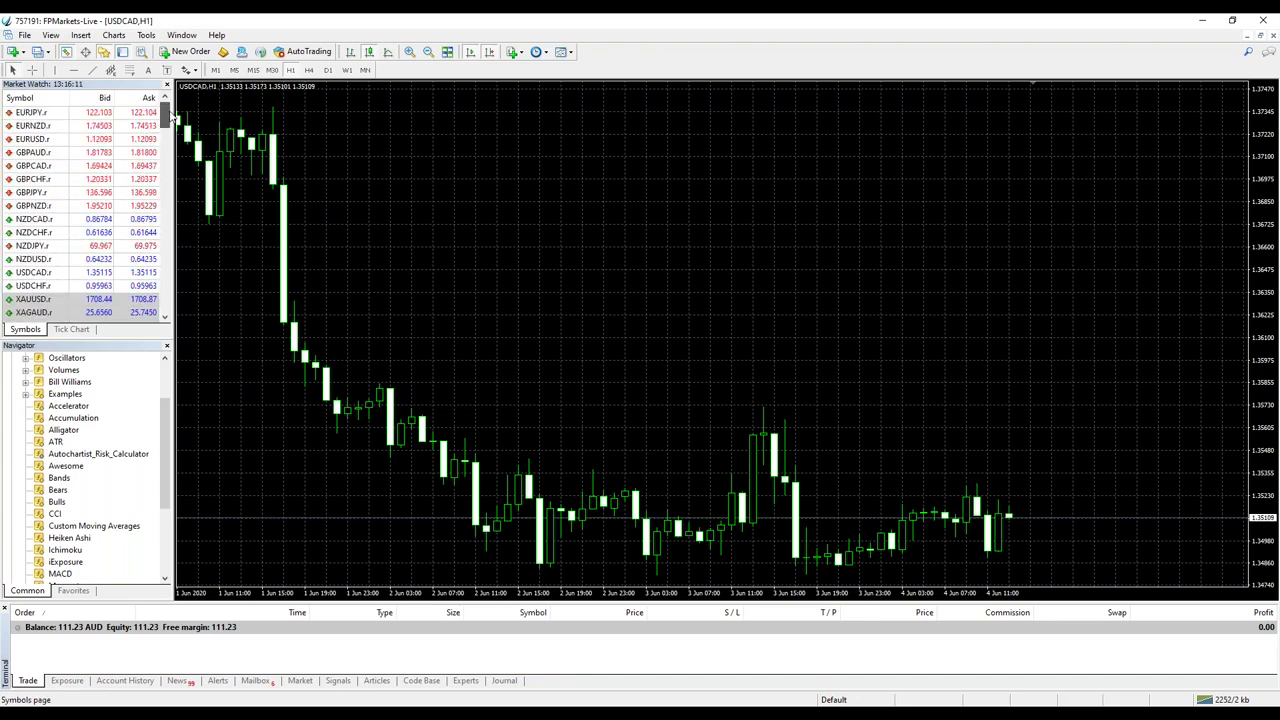
scroll(172, 117, "down", 1)
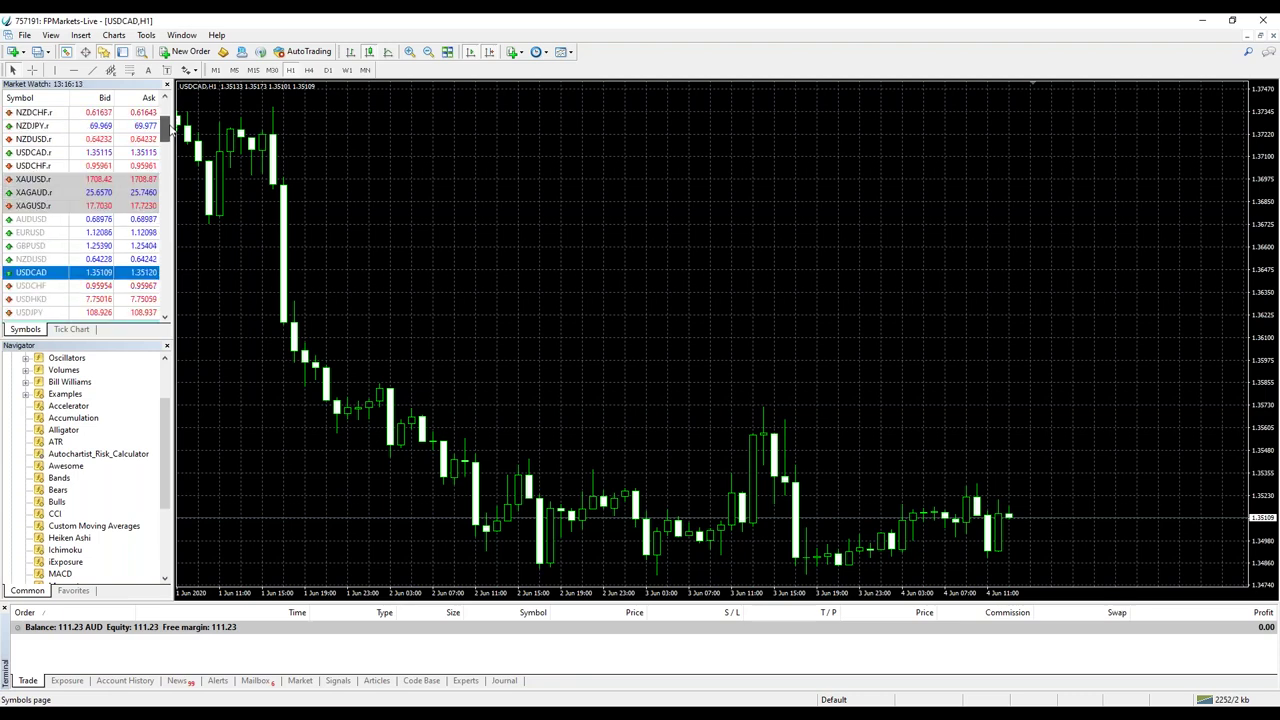
left_click(32, 153)
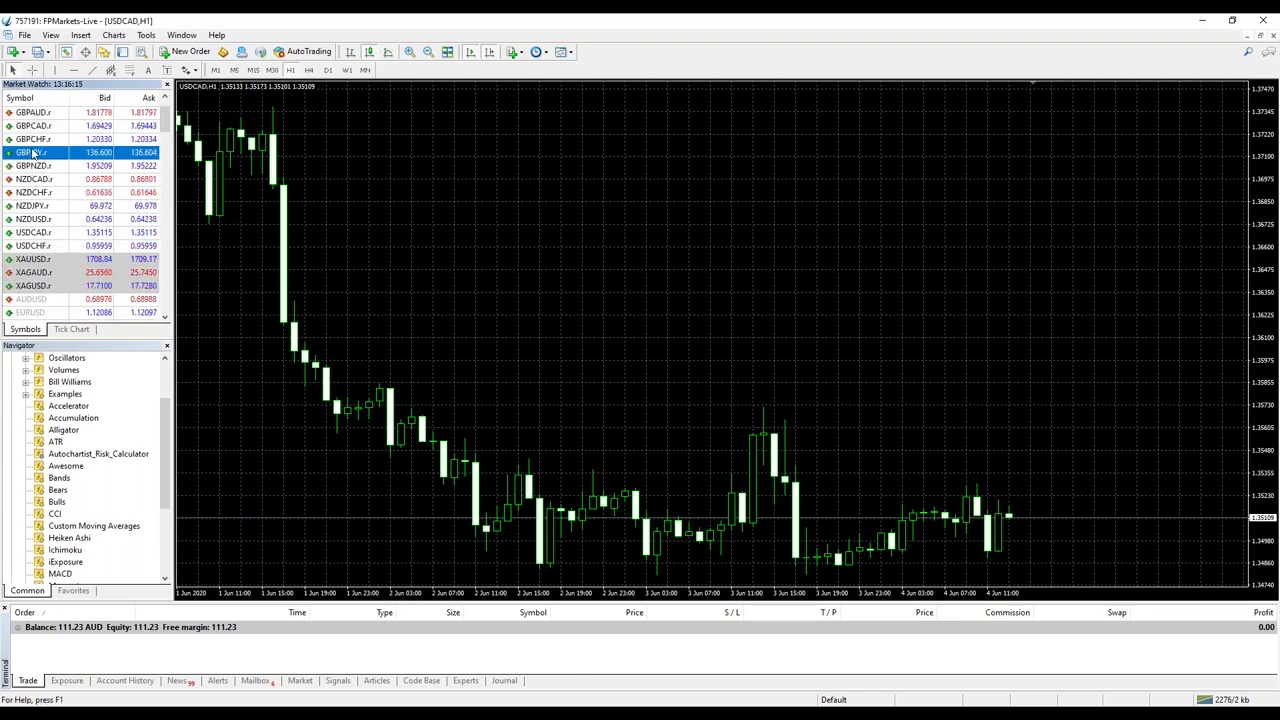
left_click_drag(32, 155, 746, 360)
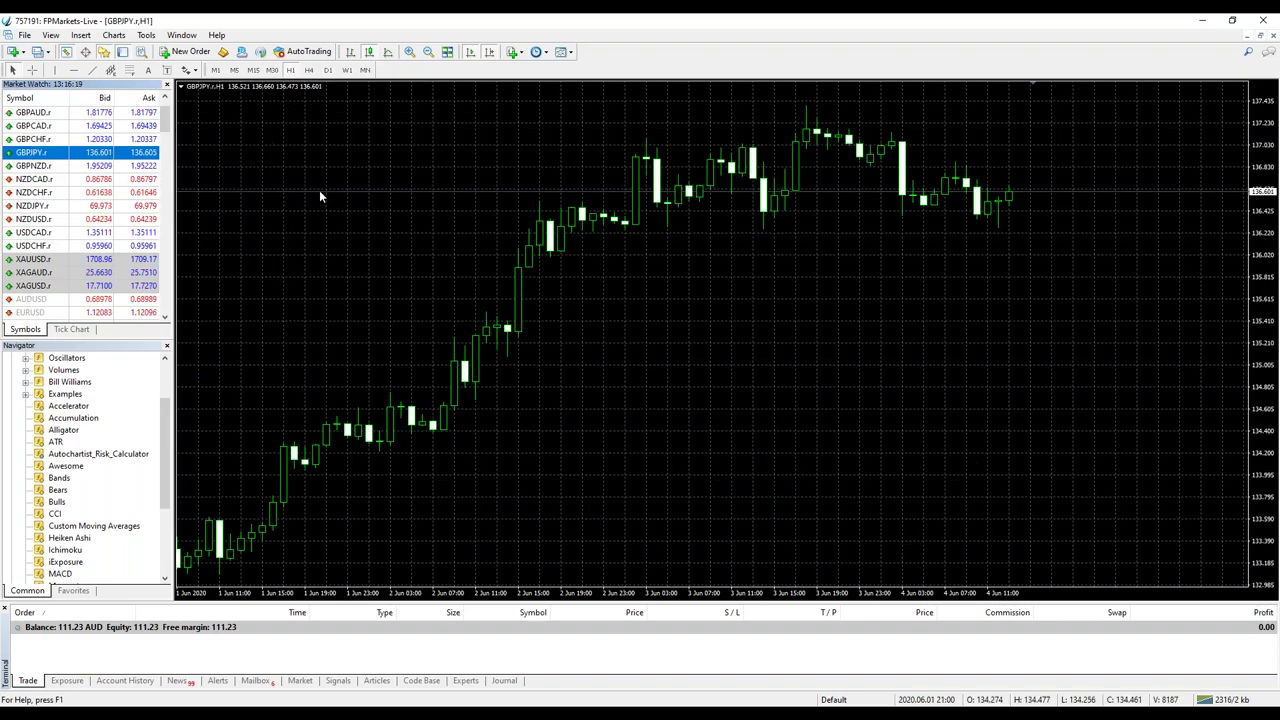
Add the Autochartist_Risk_Calculator indicator to the GBPJPY.r chart and move its stop-loss line to 137.186.
left_click(70, 454)
left_click_drag(70, 454, 354, 274)
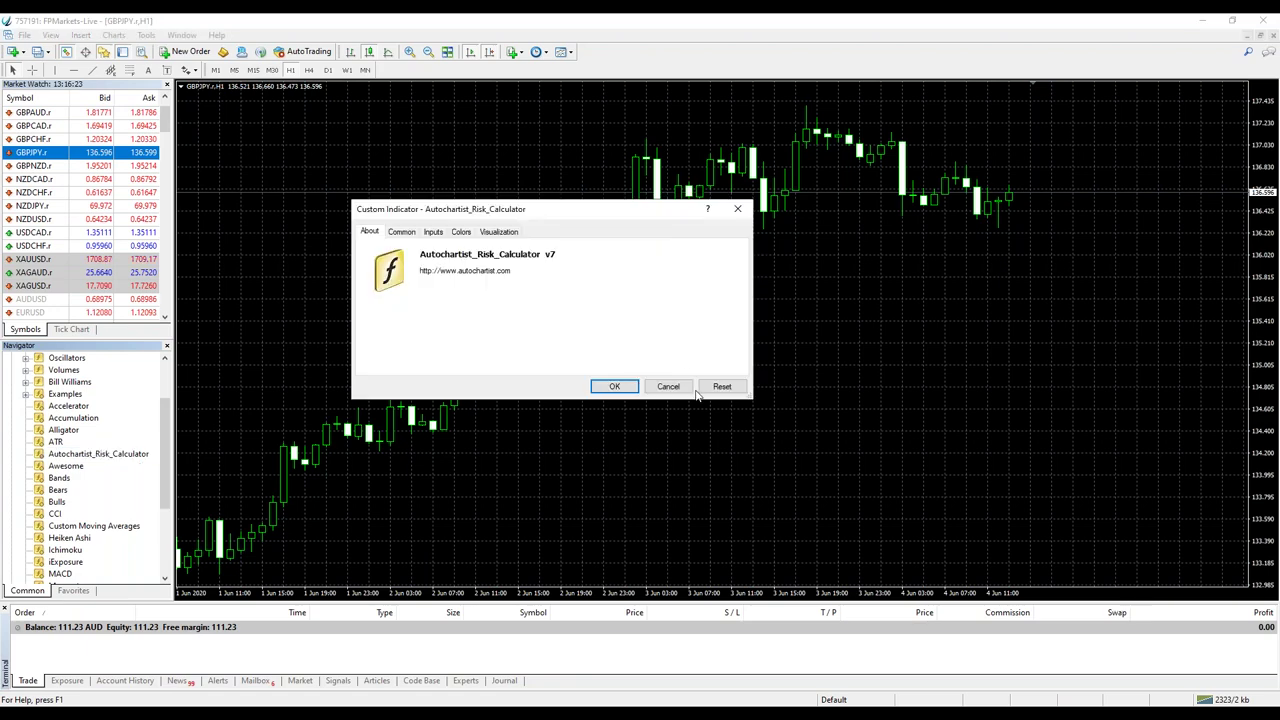
left_click(628, 389)
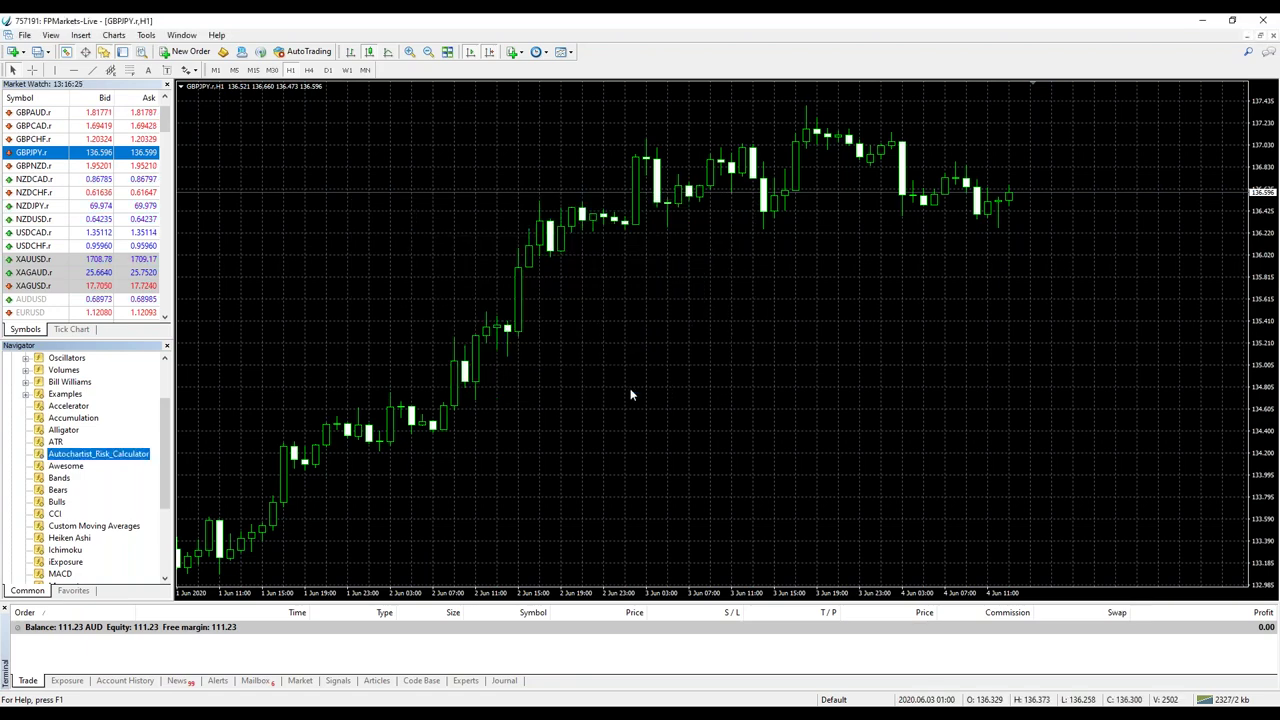
left_click_drag(1265, 187, 1163, 239)
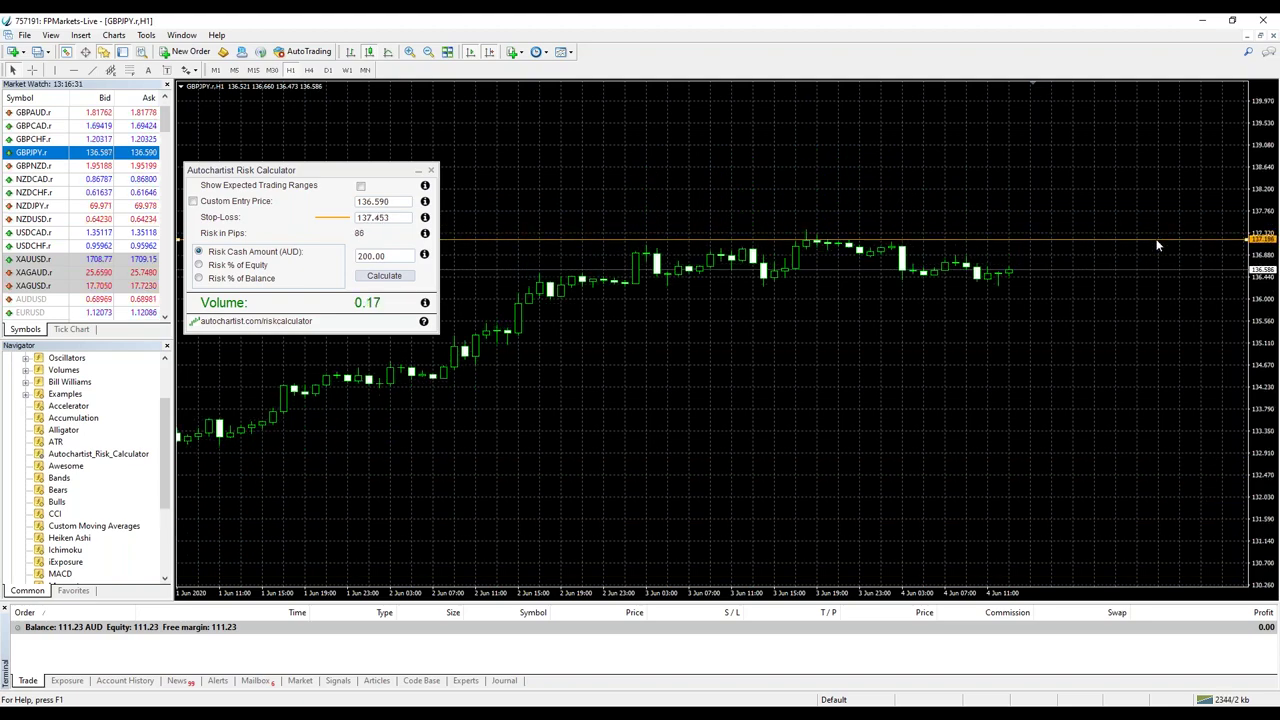
left_click_drag(1259, 475, 1271, 240)
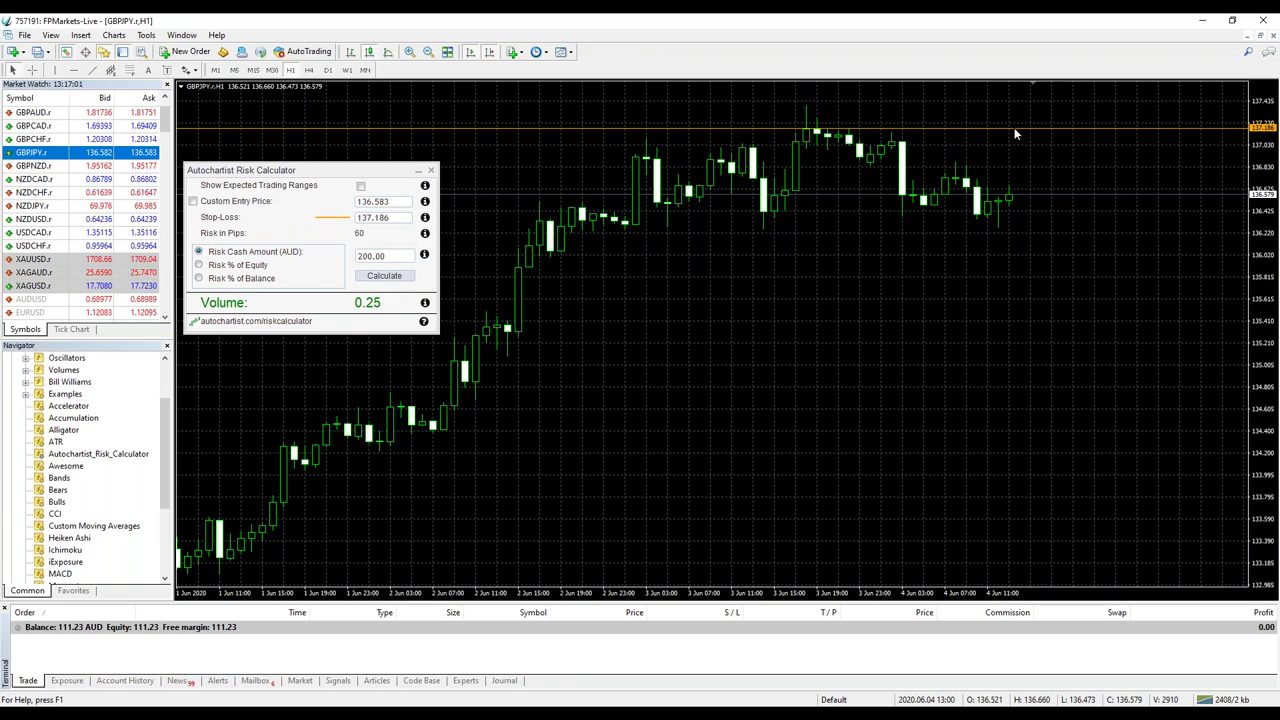
Lower the GBPJPY.r stop-loss line below the current price to 135.425 and circle the 2 June candles at that level.
left_click_drag(1020, 130, 1025, 219)
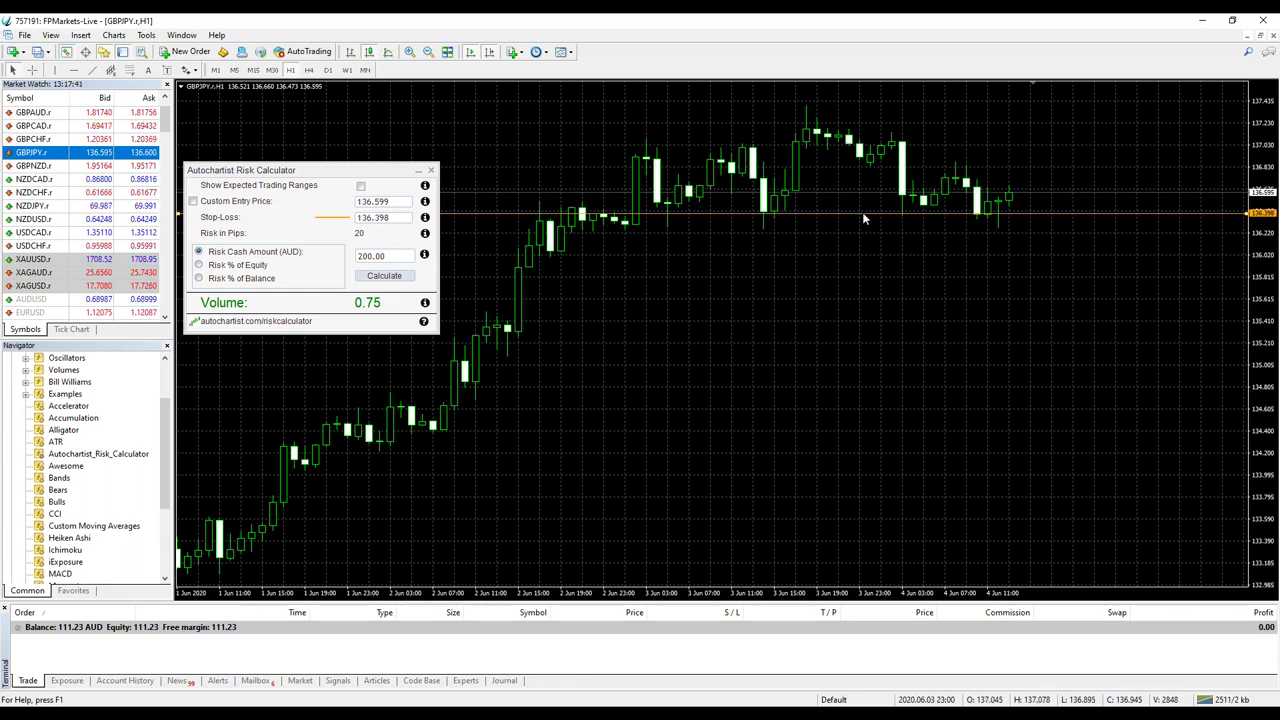
left_click_drag(861, 216, 872, 323)
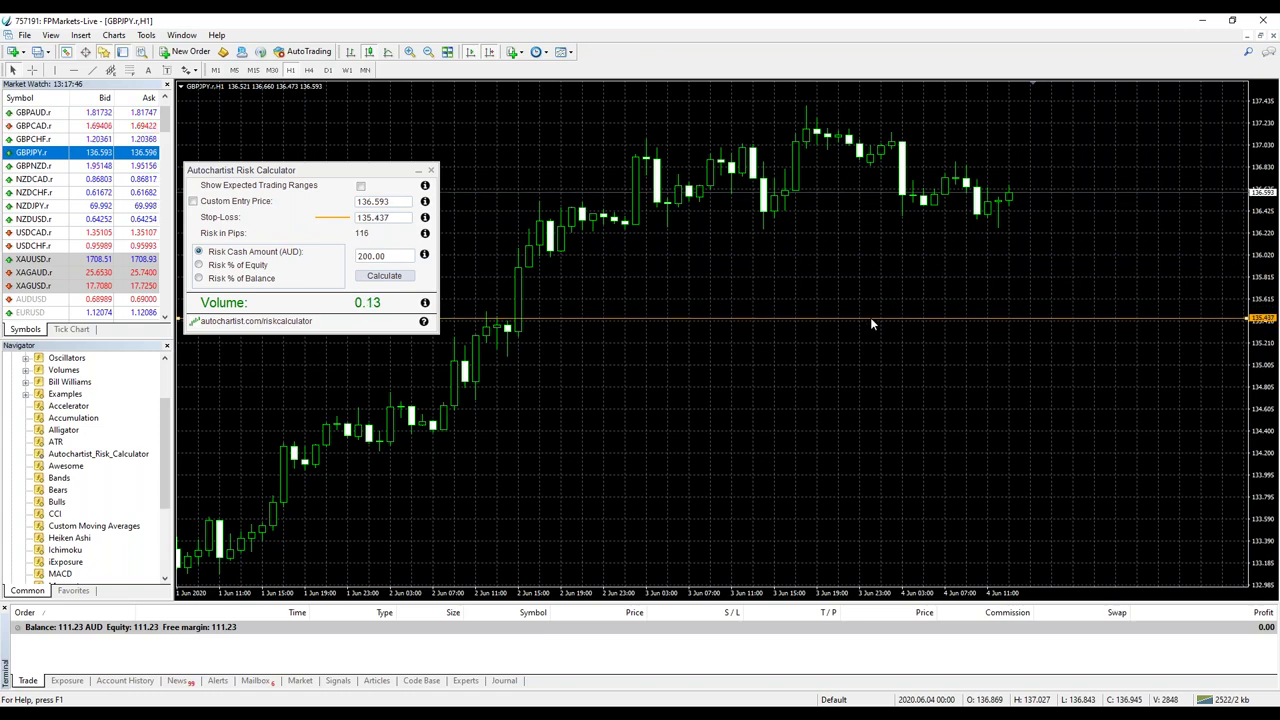
left_click_drag(871, 323, 871, 325)
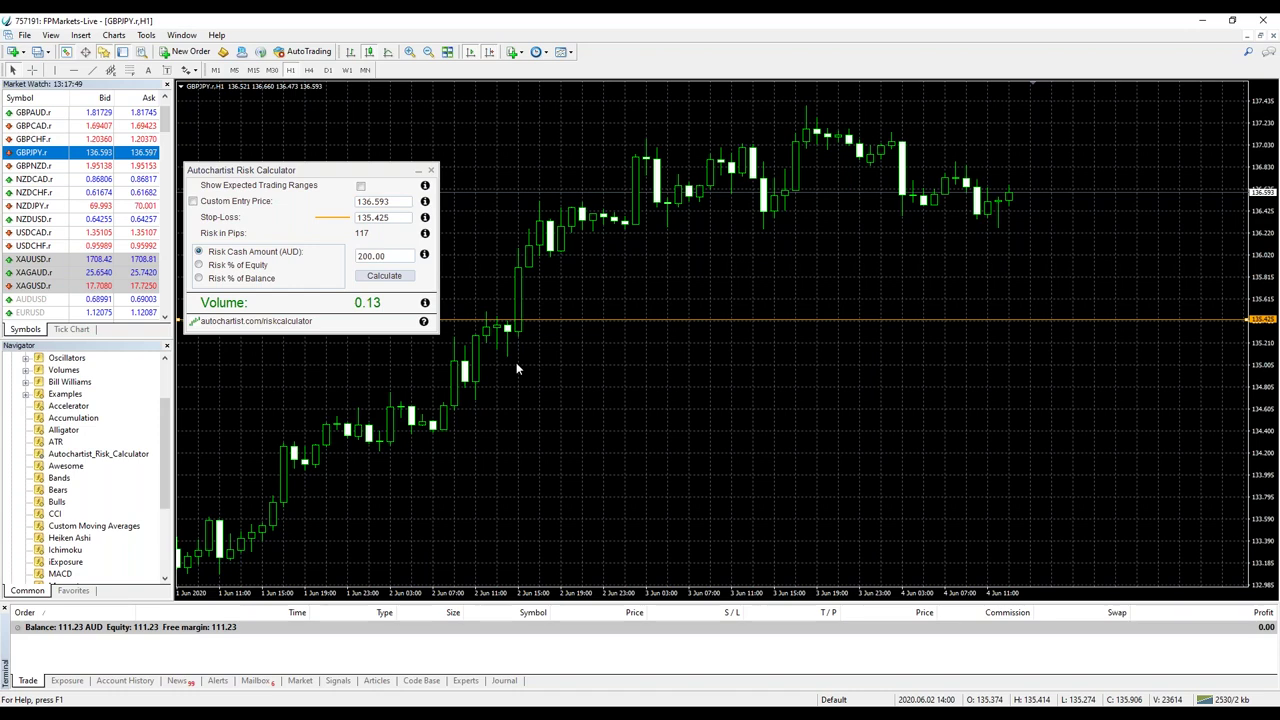
left_click_drag(520, 304, 508, 304)
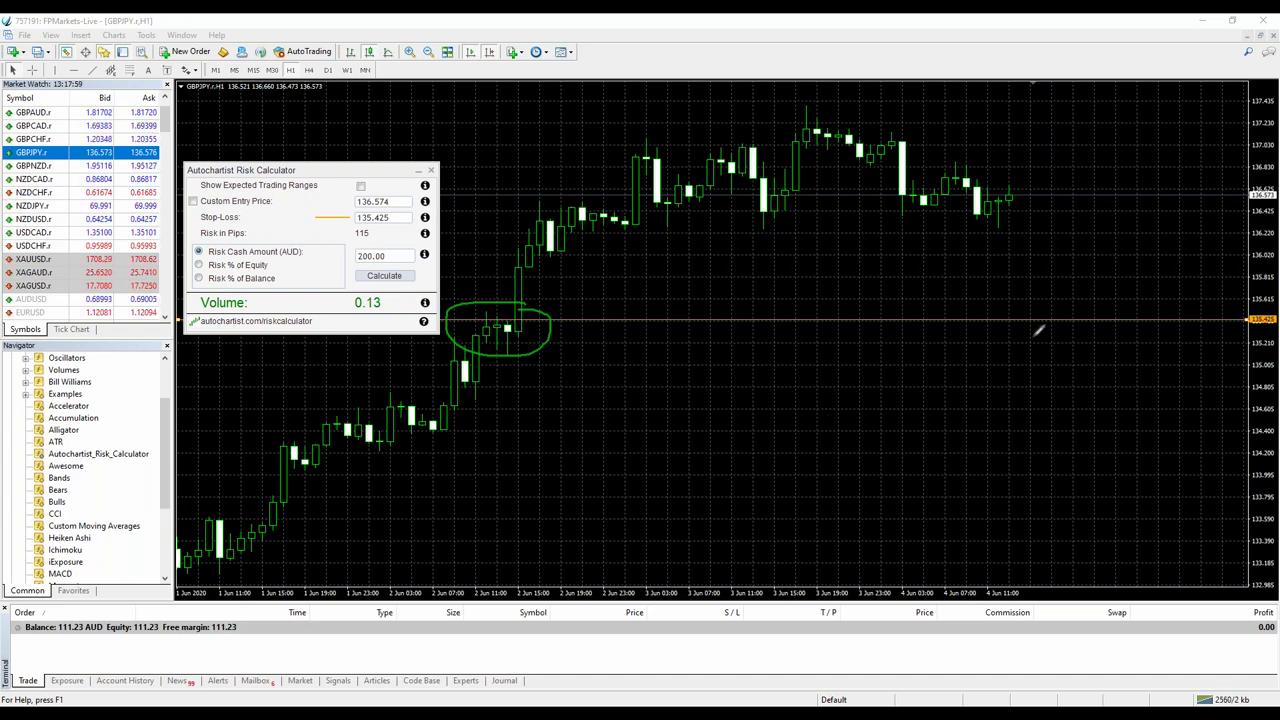
Try a risk cash amount of 20.00 AUD for GBPJPY.r, and replace it with 50.00 AUD.
double_click(400, 257)
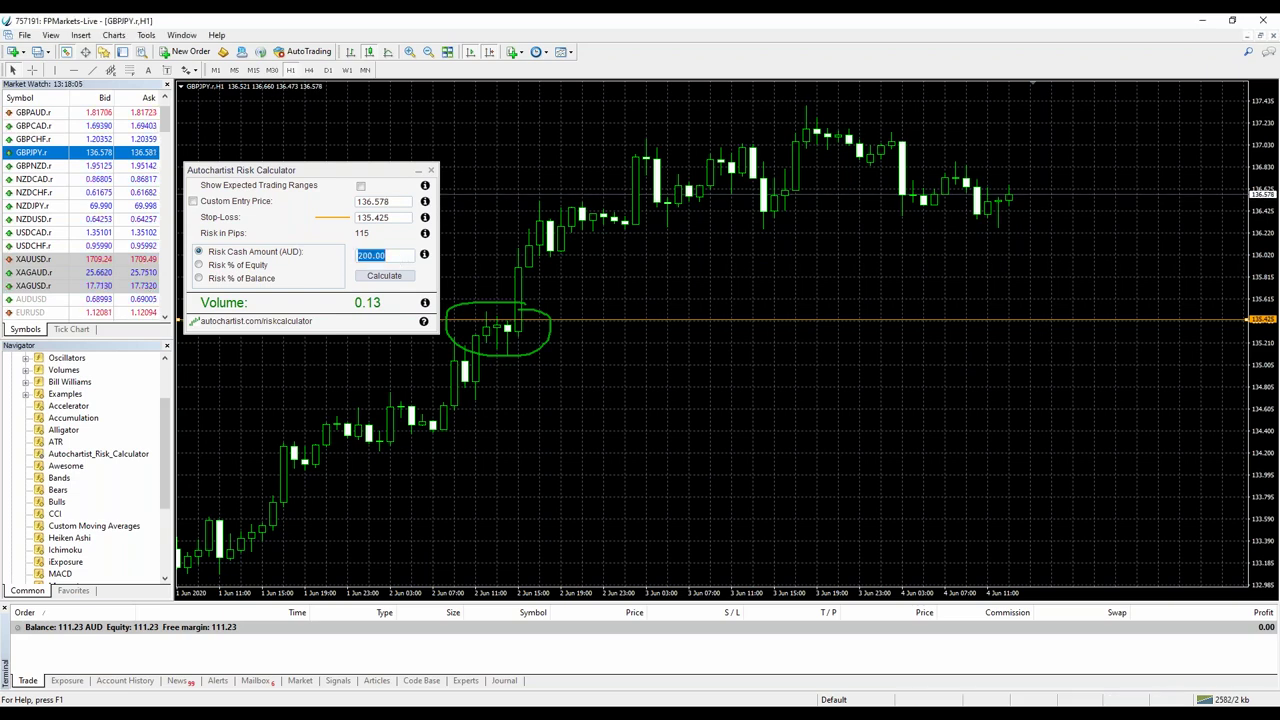
type("20.00")
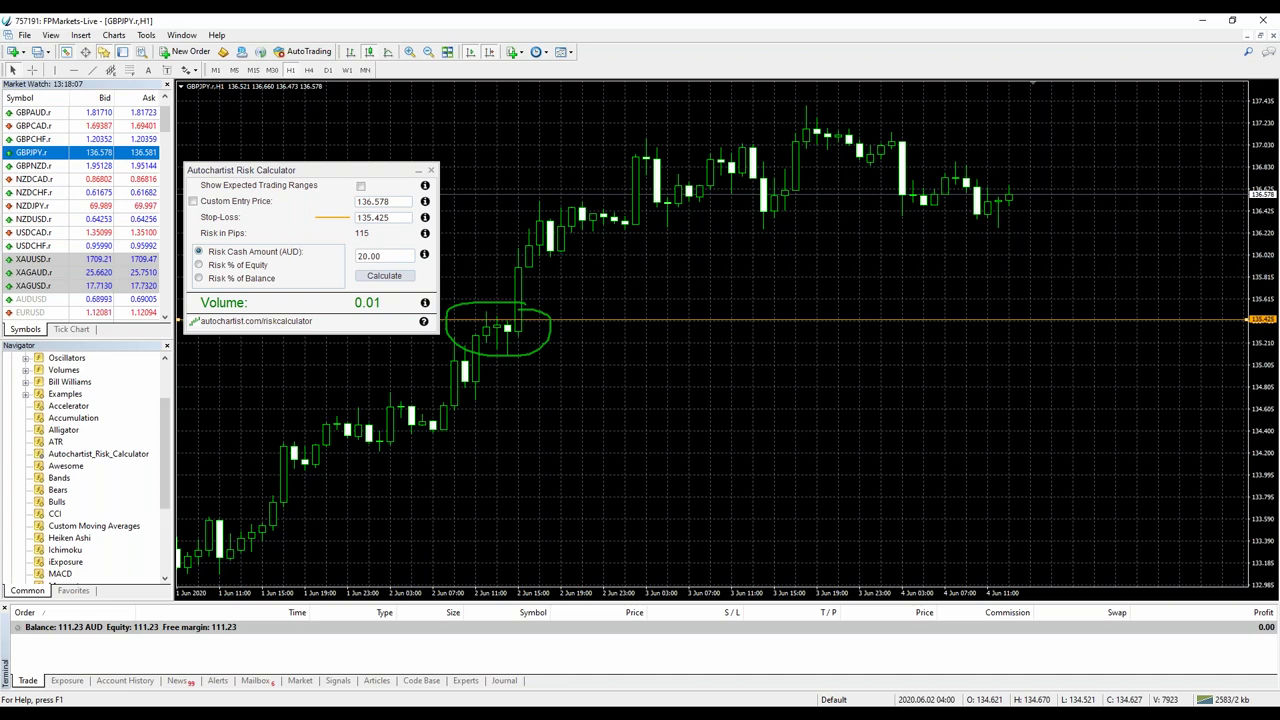
double_click(400, 257)
type("5")
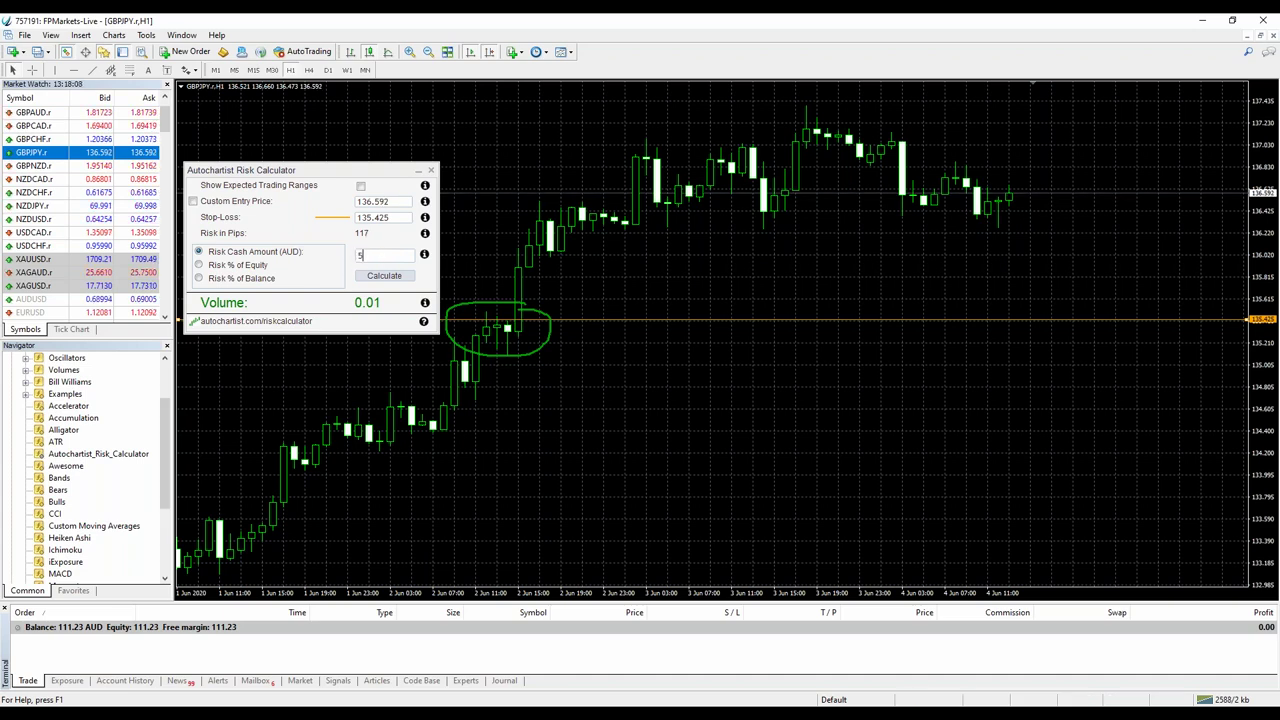
type("0.00")
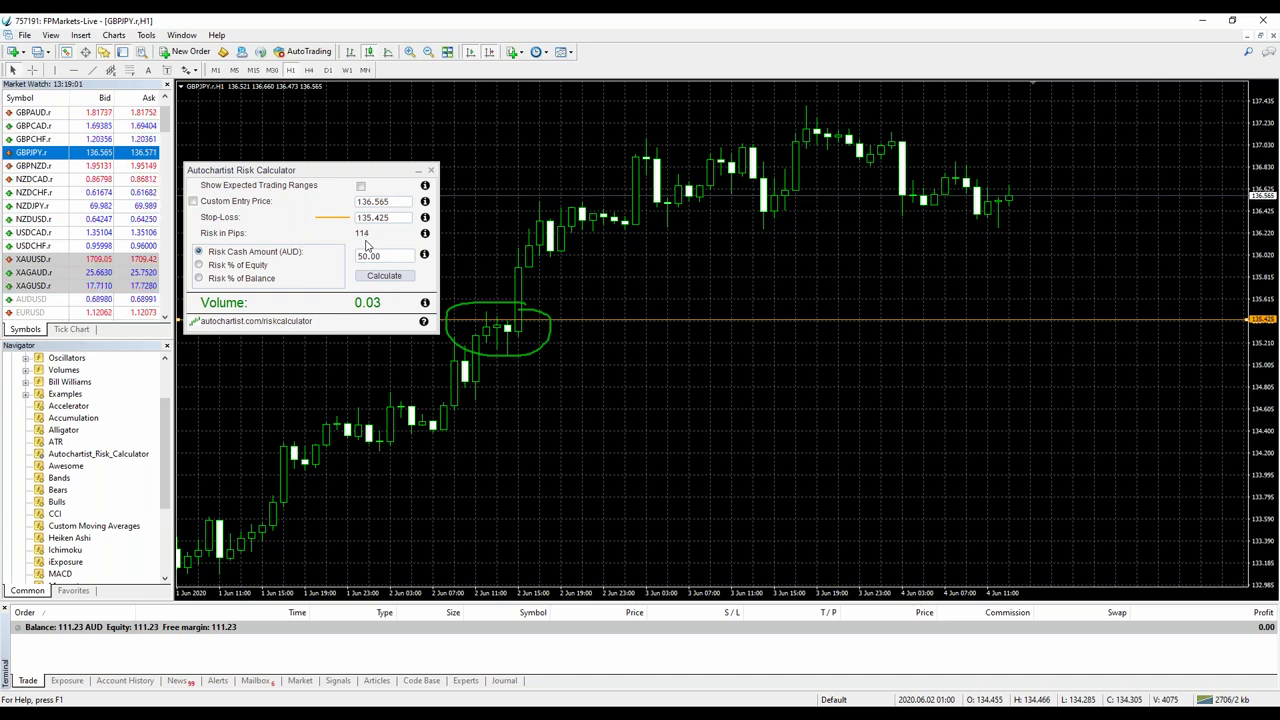
Highlight the risk cash amount and circle the AUD currency label beside it.
double_click(378, 256)
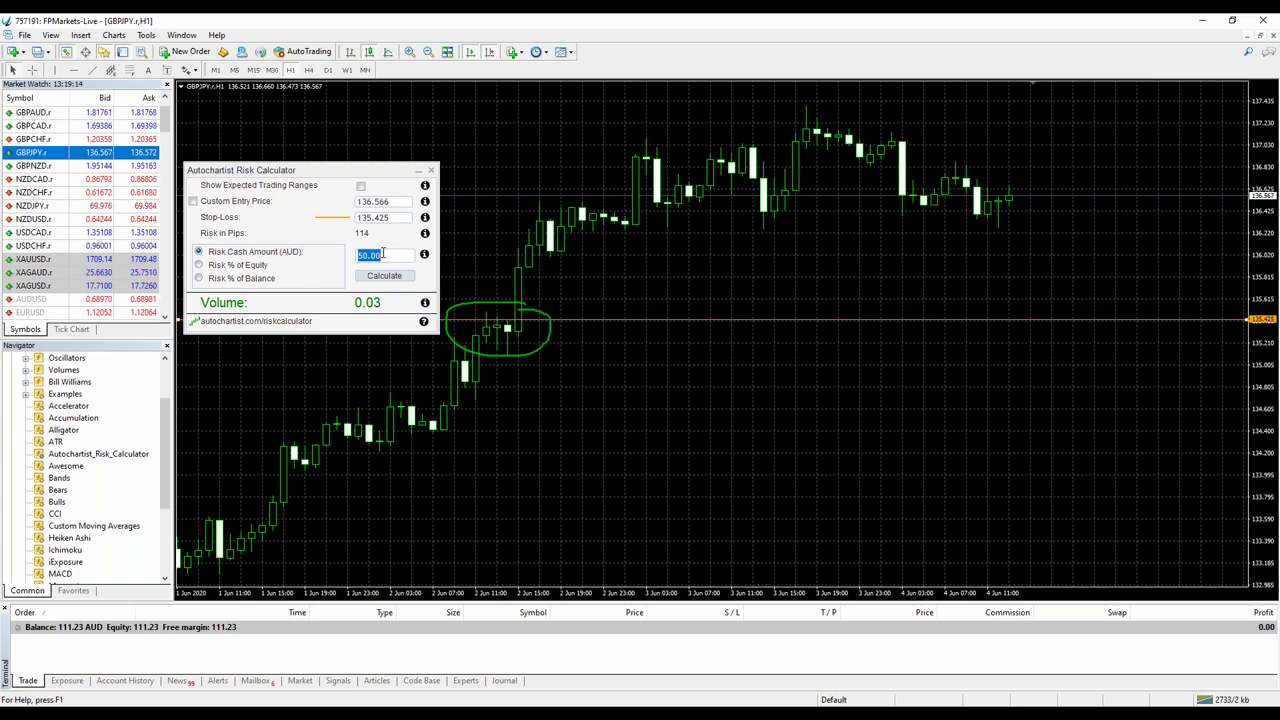
left_click(382, 254)
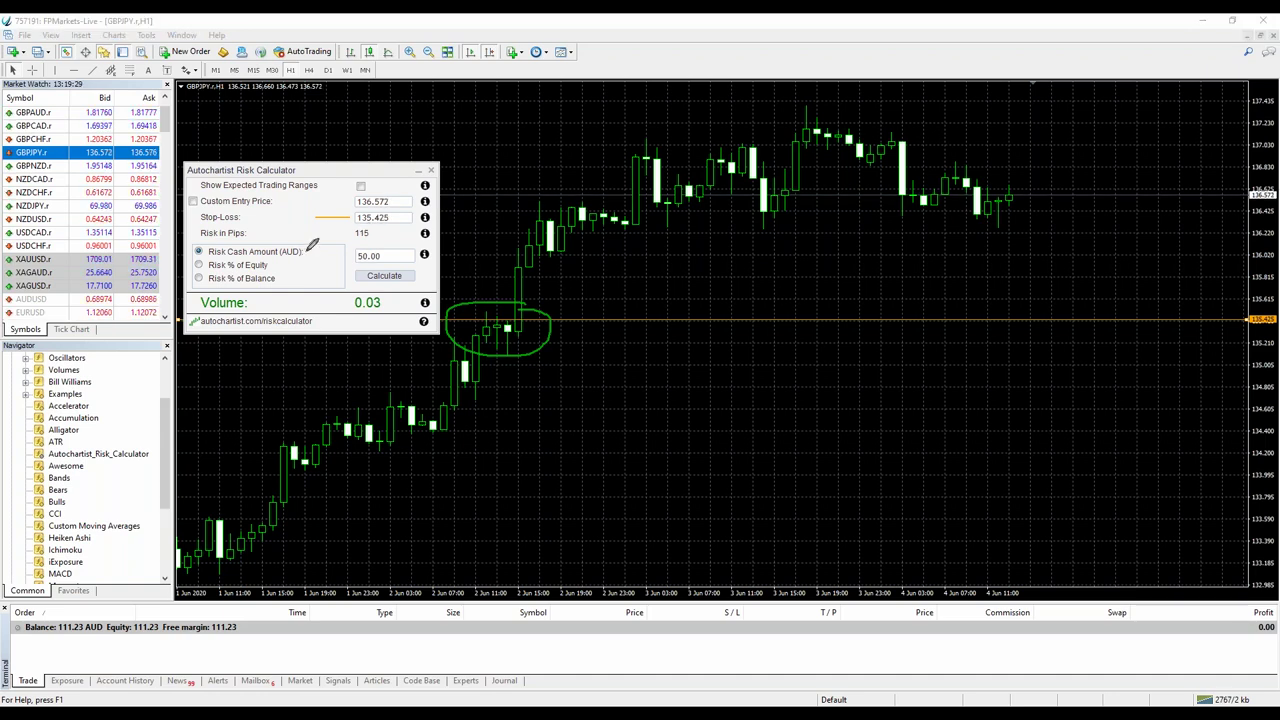
mouse_move(308, 244)
left_mouse_down()
mouse_move(276, 247)
mouse_move(283, 259)
mouse_move(313, 255)
mouse_move(309, 244)
left_mouse_up()
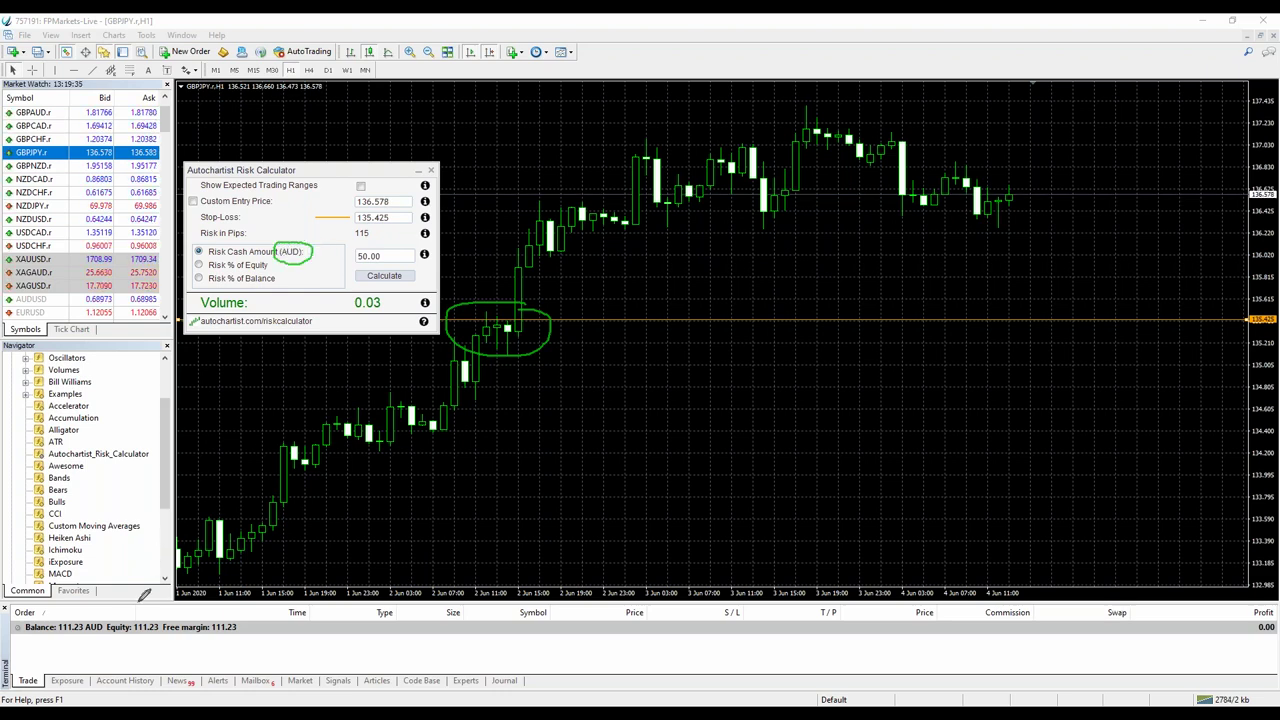
Circle the AUD account currency in the balance row, draw a line linking it to the calculator's AUD label, and clear the annotations.
left_click_drag(104, 606, 188, 455)
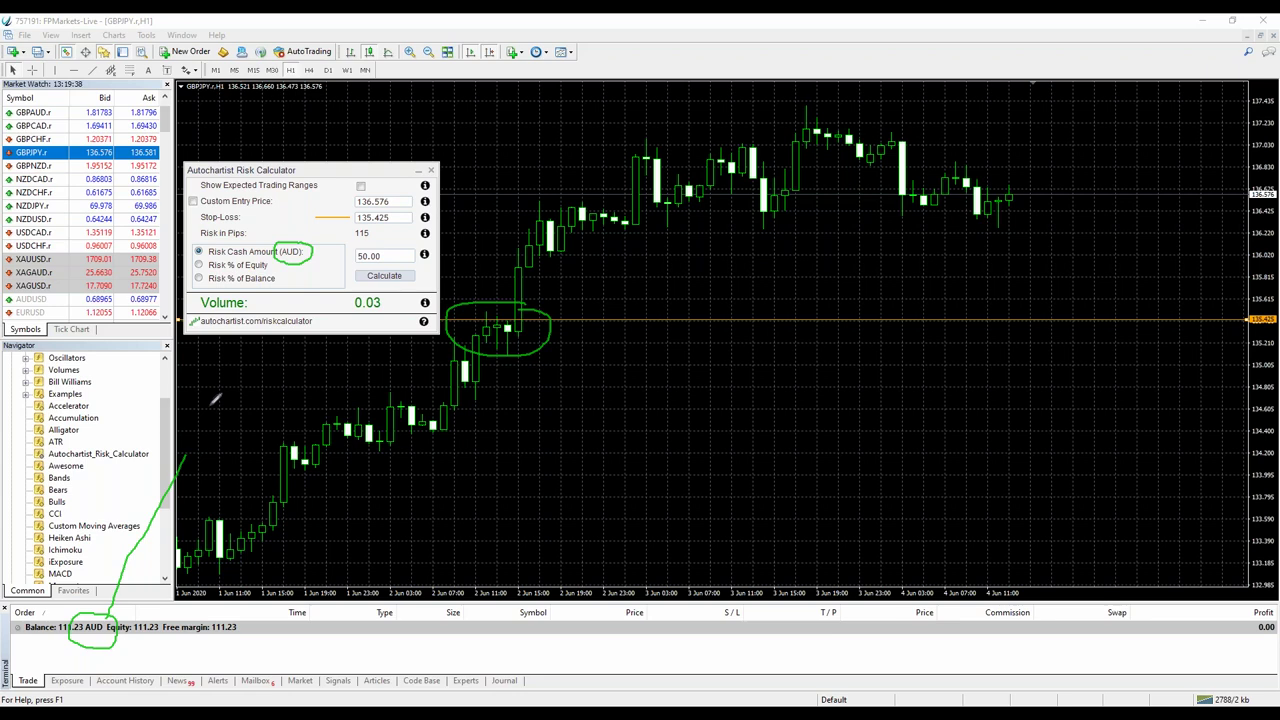
left_click_drag(214, 399, 289, 266)
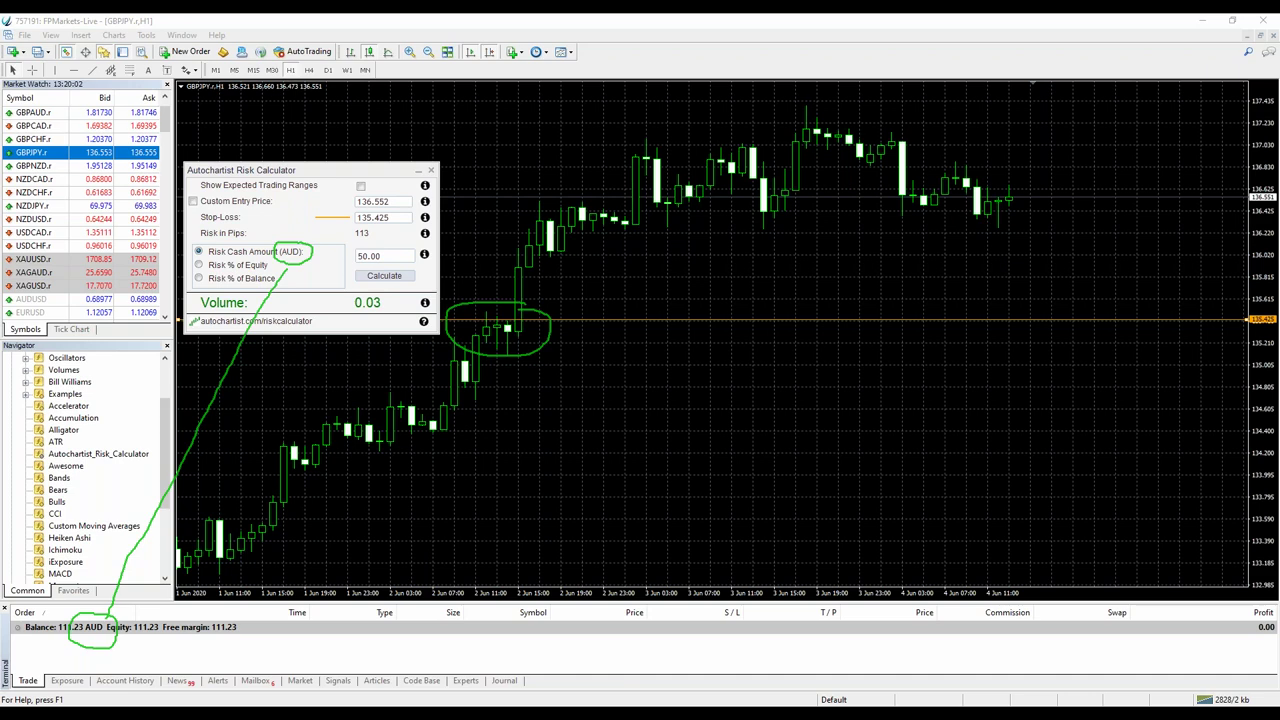
key("Escape")
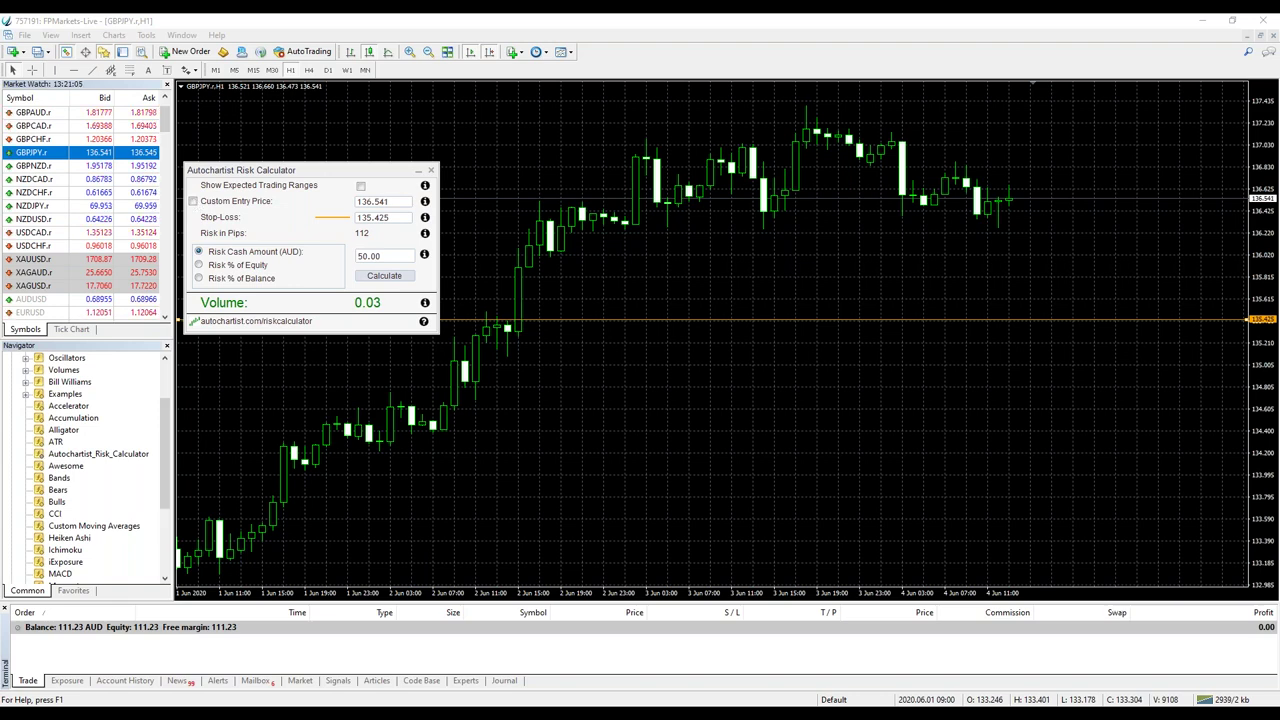
Enable the custom entry price for GBPJPY.r at 137.230 and place the stop-loss line above it at 138.852.
left_click(193, 201)
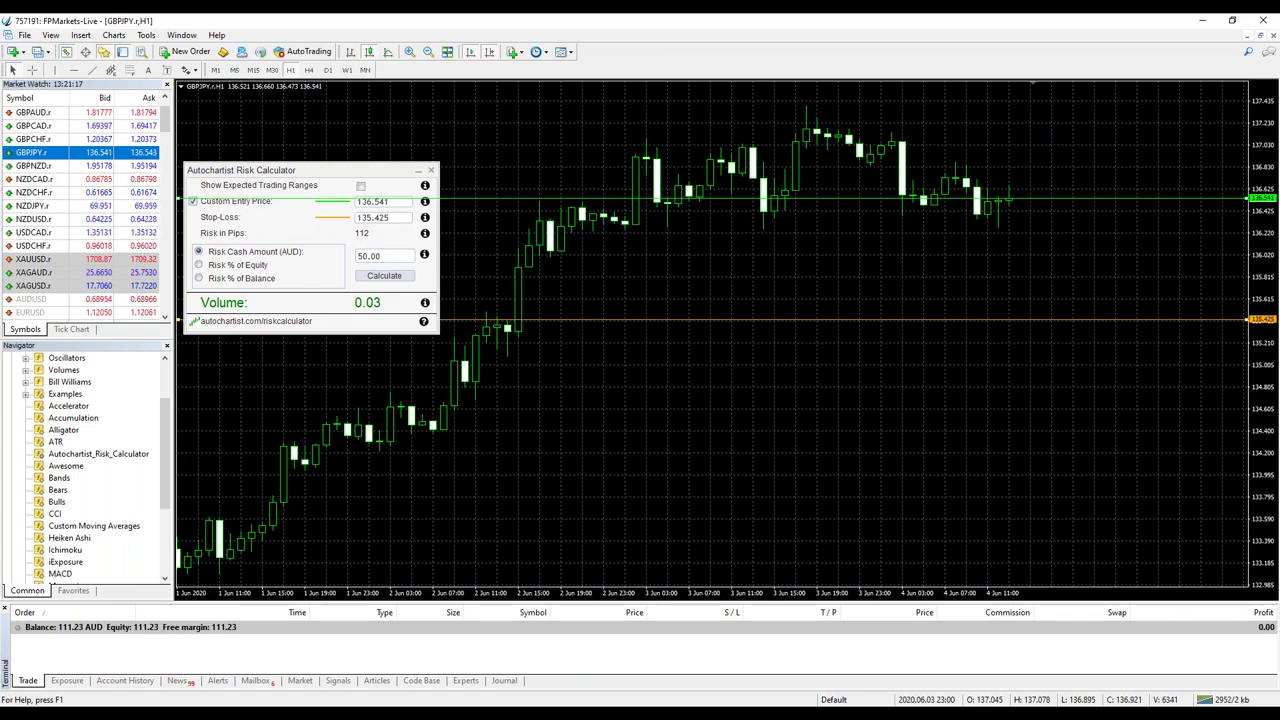
left_click_drag(867, 198, 869, 178)
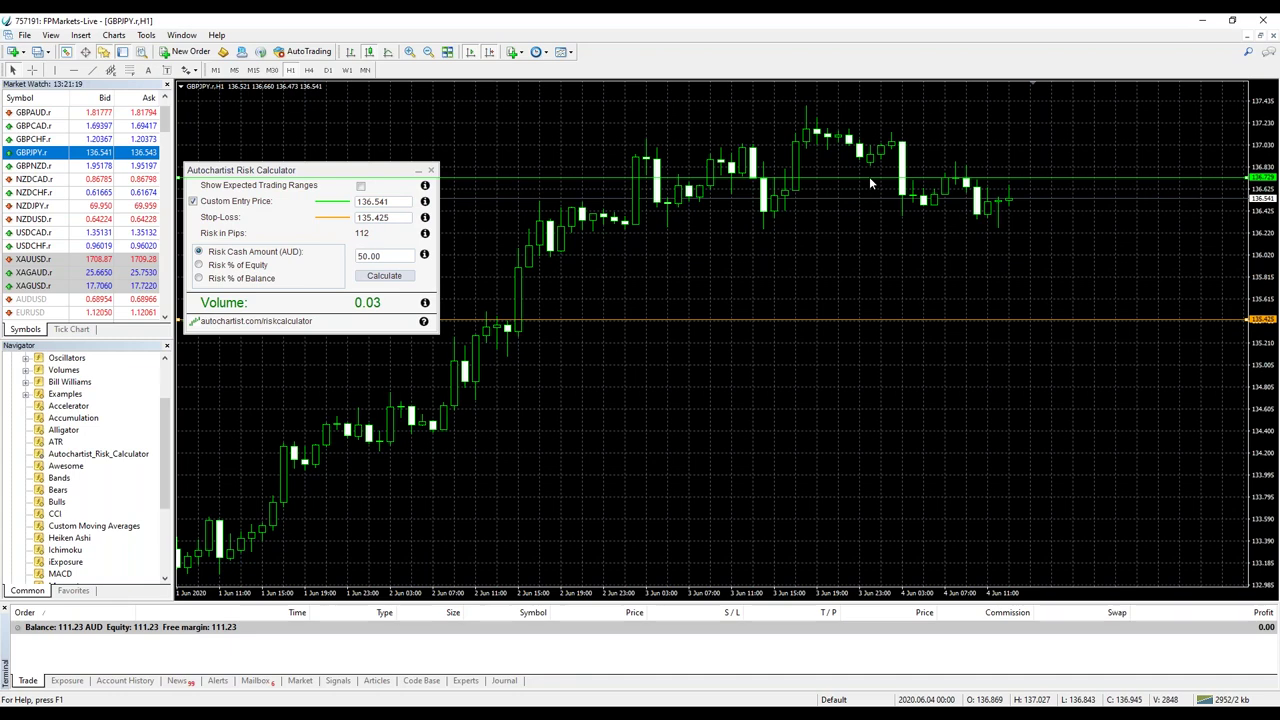
left_click_drag(870, 178, 870, 122)
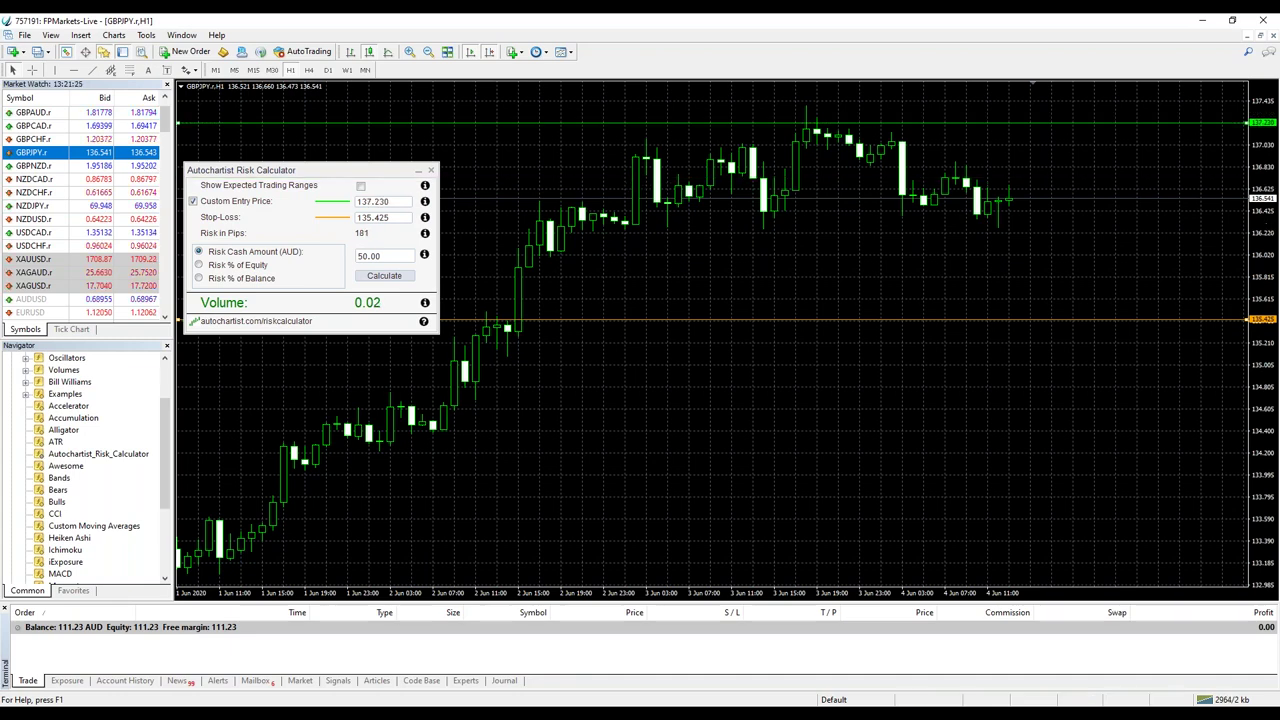
left_click_drag(922, 284, 963, 156)
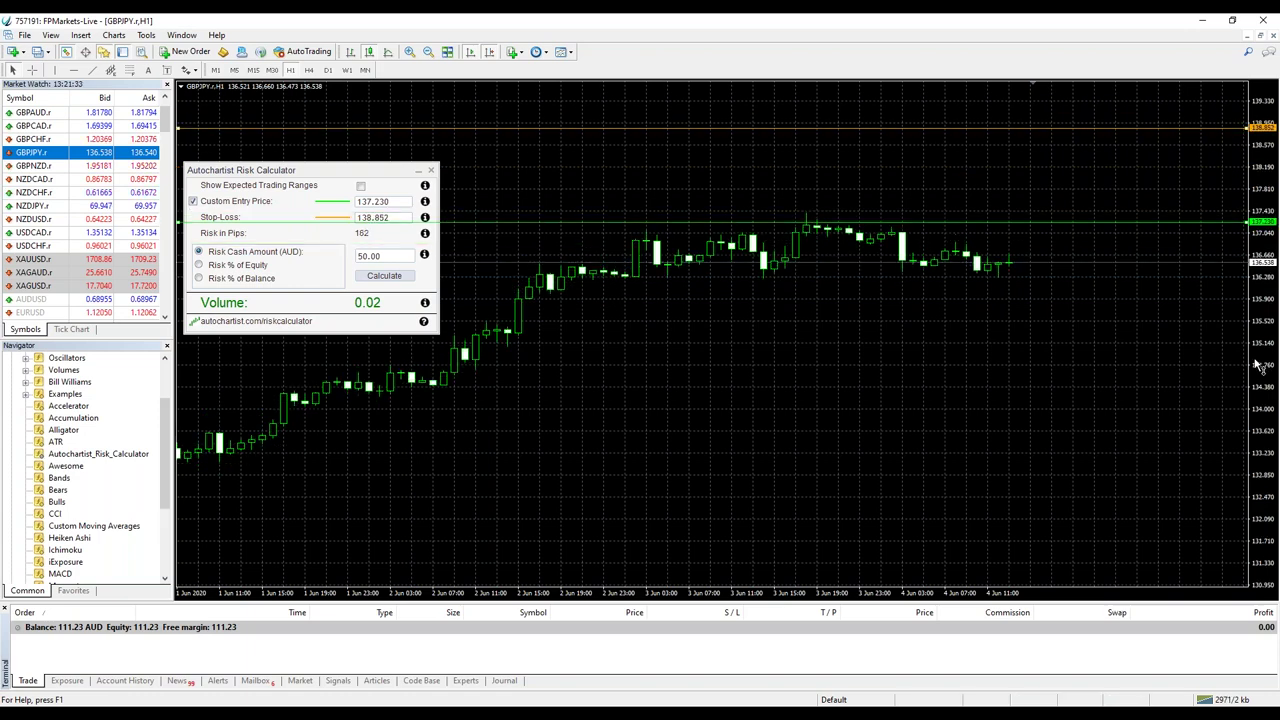
Sketch a price path rising to the entry line and falling sharply, and tighten the GBPJPY.r stop loss to 138.173.
mouse_move(1008, 262)
left_mouse_down()
mouse_move(1049, 213)
mouse_move(1105, 375)
mouse_move(1096, 385)
mouse_move(1118, 352)
left_mouse_up()
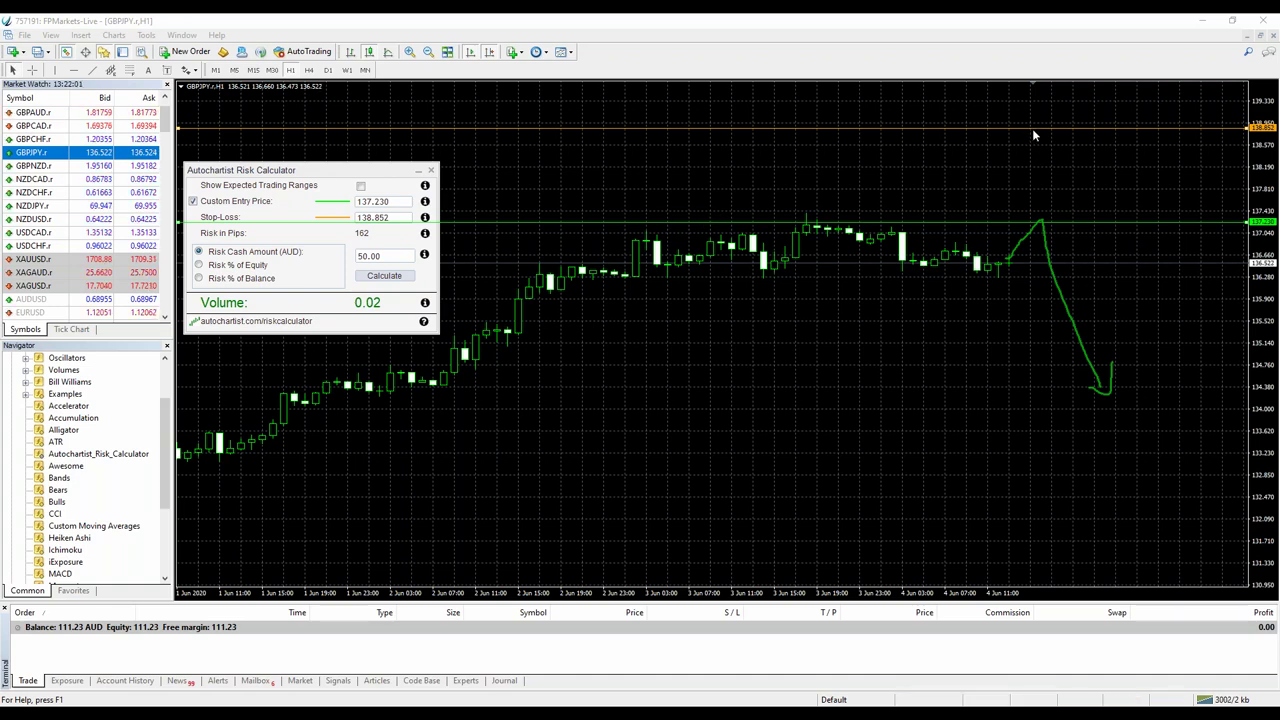
left_click_drag(1033, 129, 1035, 164)
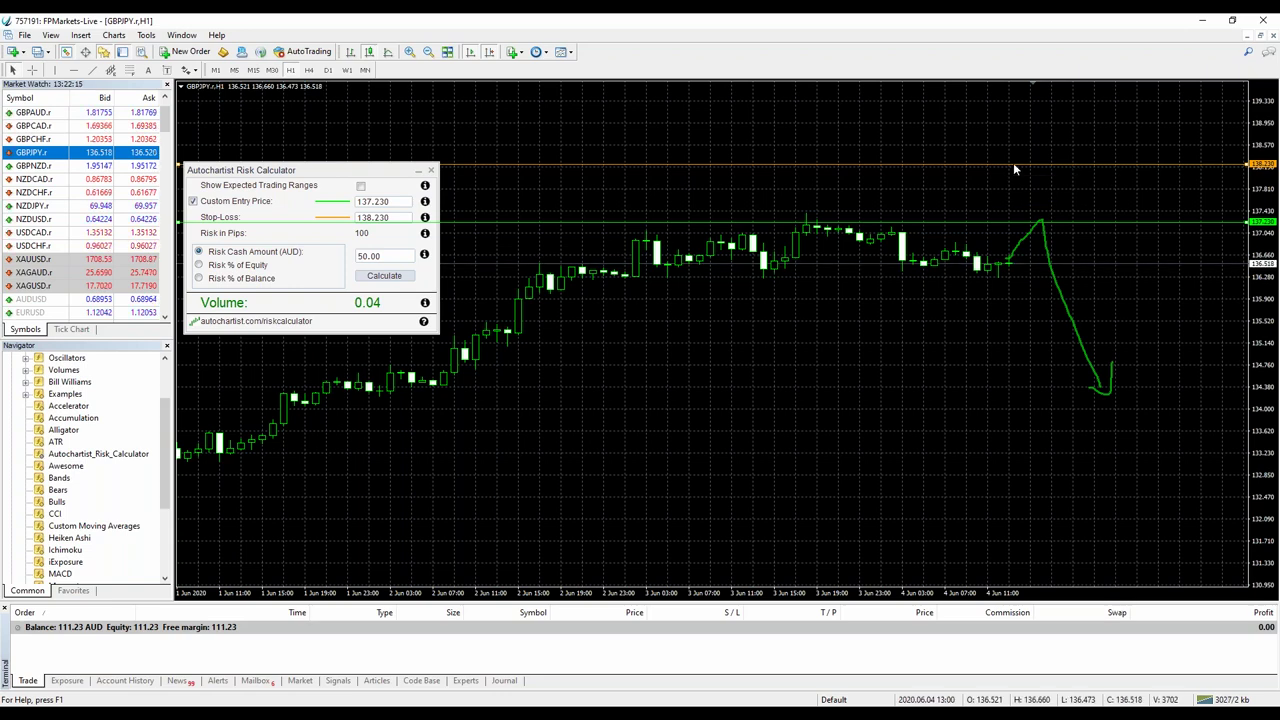
left_click_drag(1013, 162, 1013, 171)
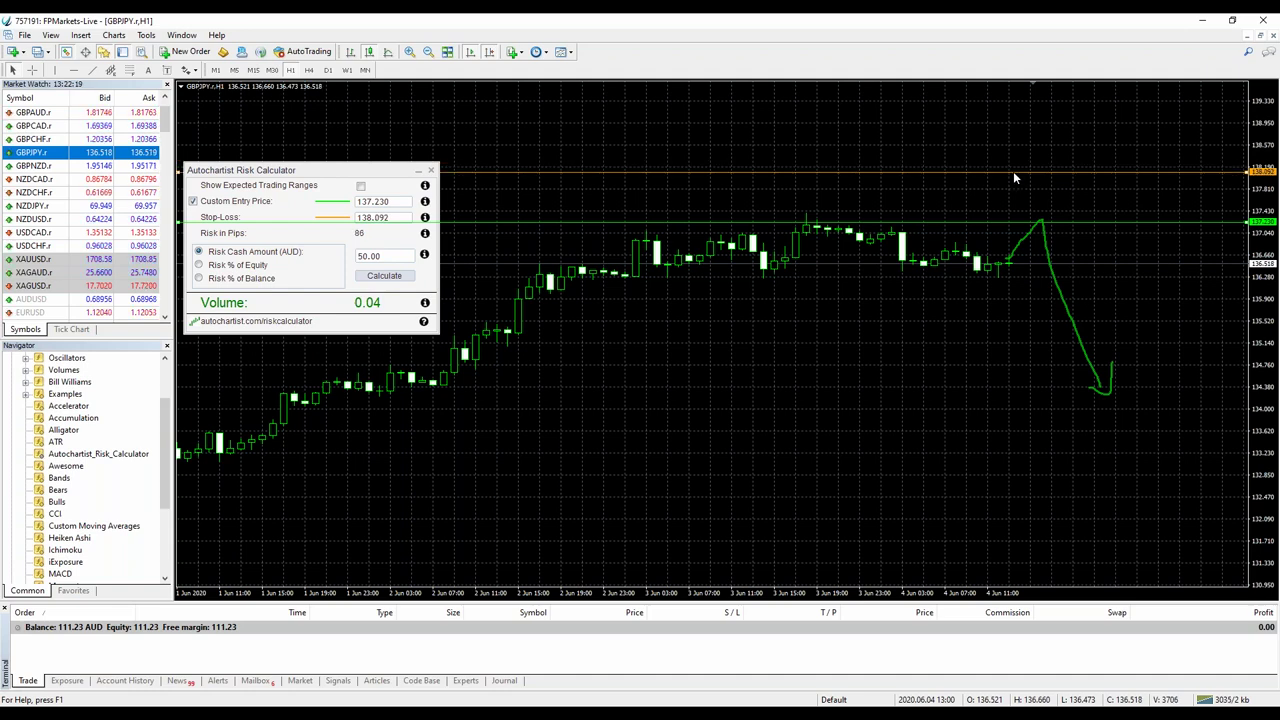
left_click_drag(1013, 171, 1018, 166)
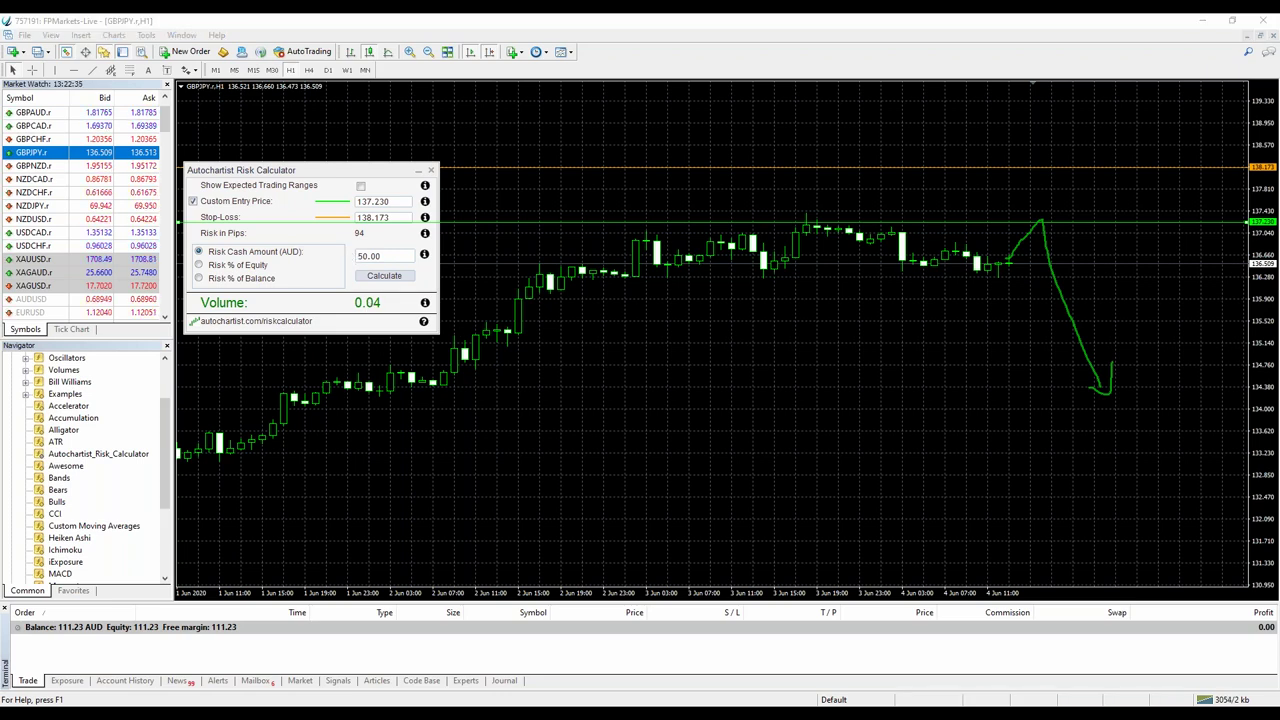
Circle the calculated volume, bracket the gap between the 137.230 entry and 138.173 stop-loss lines, and clear the annotations.
mouse_move(368, 289)
left_mouse_down()
mouse_move(394, 306)
mouse_move(386, 292)
left_mouse_up()
mouse_move(1090, 168)
left_mouse_down()
mouse_move(1110, 166)
mouse_move(1112, 192)
mouse_move(1111, 218)
mouse_move(1092, 221)
left_mouse_up()
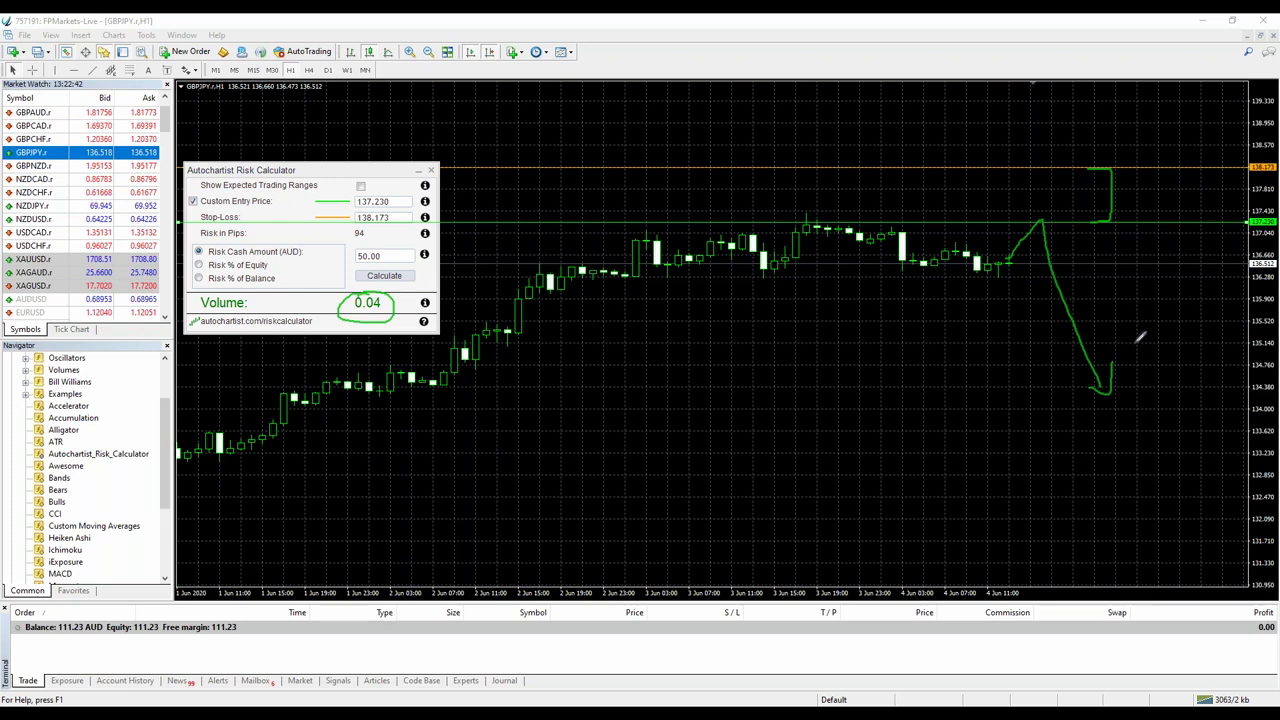
key("e")
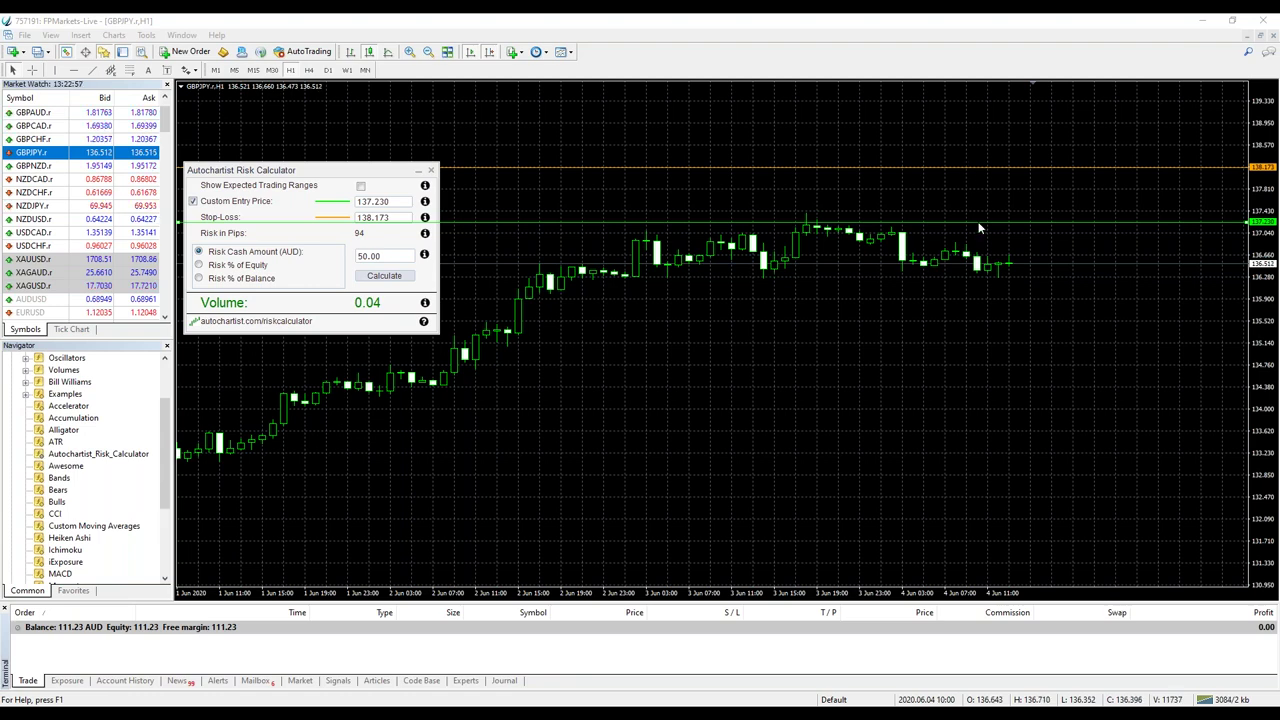
Move the GBPJPY.r custom entry price to 135.405 and its stop loss to 136.501, sketching a falling price path through the entry.
left_click_drag(979, 228, 995, 230)
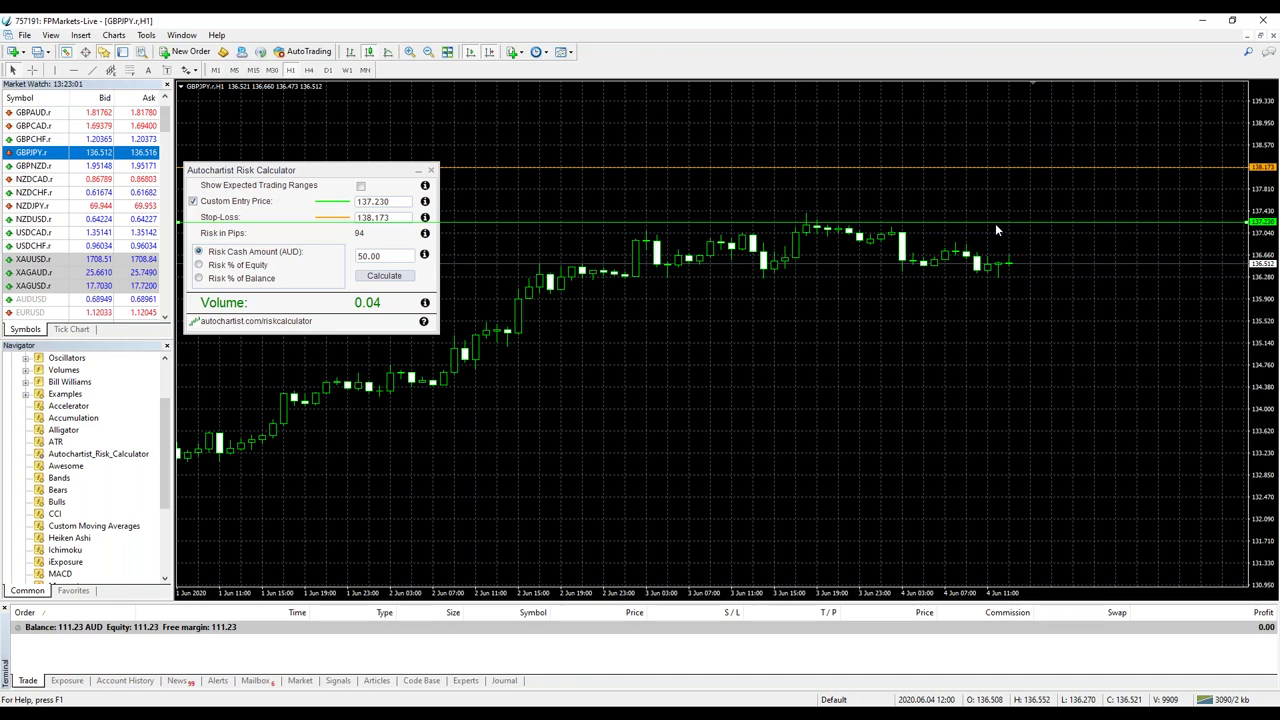
left_click_drag(995, 223, 1010, 327)
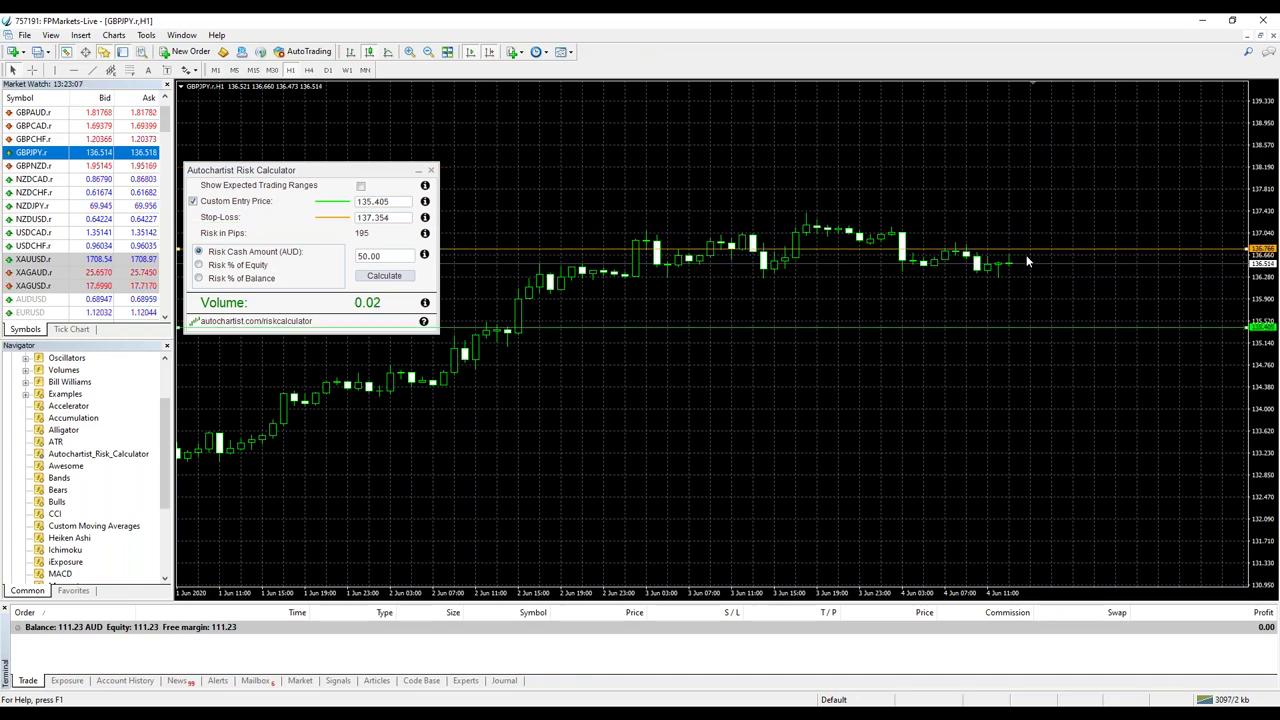
left_click_drag(1088, 246, 1092, 268)
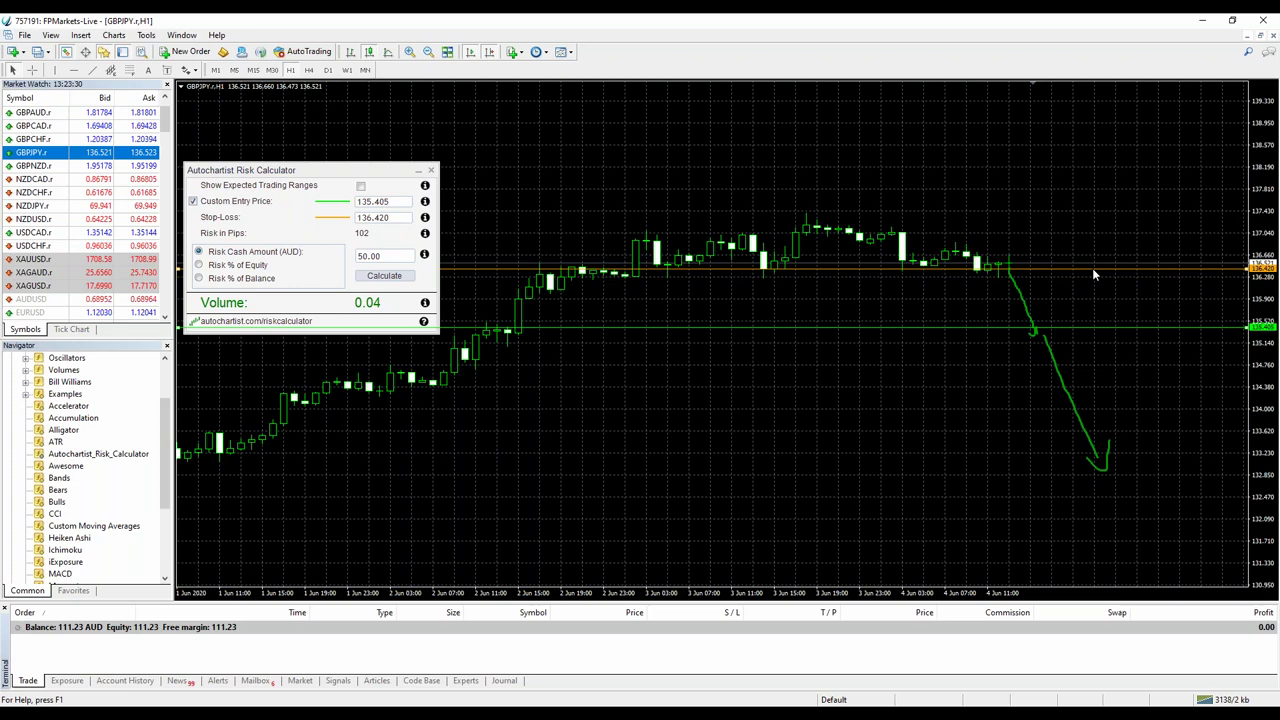
left_click_drag(1092, 268, 1093, 263)
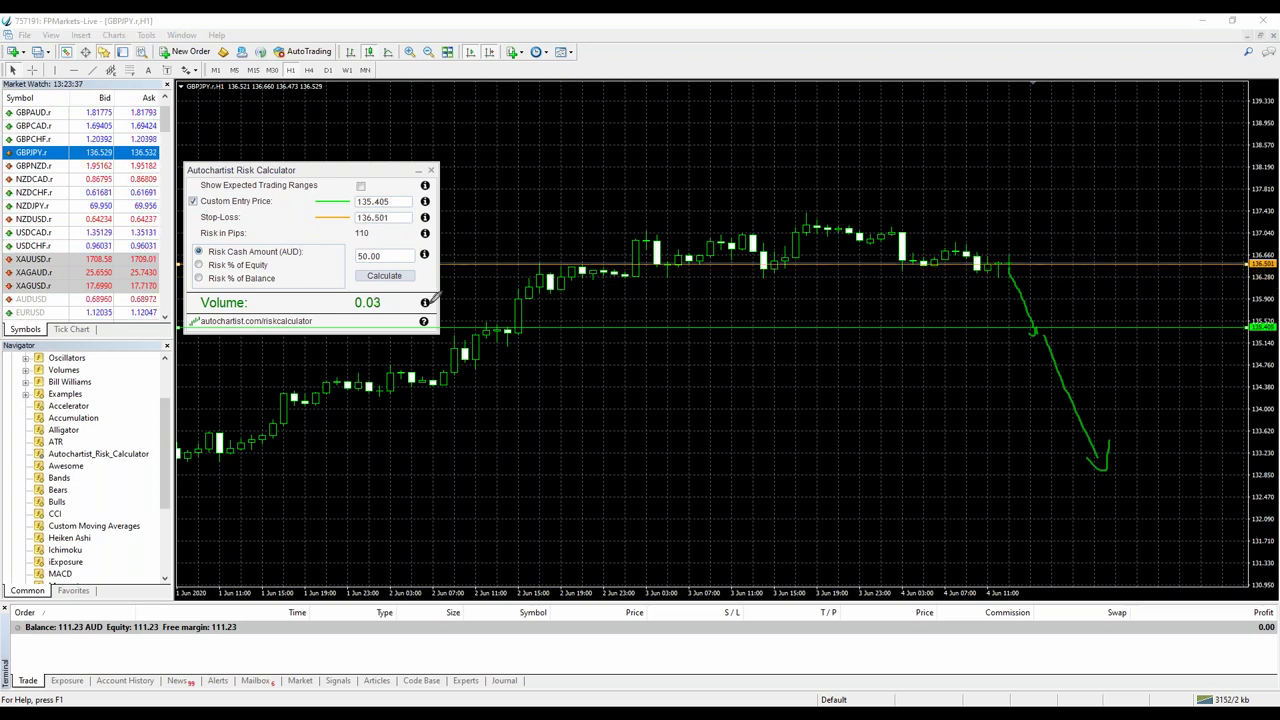
Circle the calculated volume, bracket the gap between the 135.405 entry and 136.501 stop-loss lines, and clear the annotations.
mouse_move(385, 290)
left_mouse_down()
mouse_move(400, 322)
mouse_move(372, 292)
left_mouse_up()
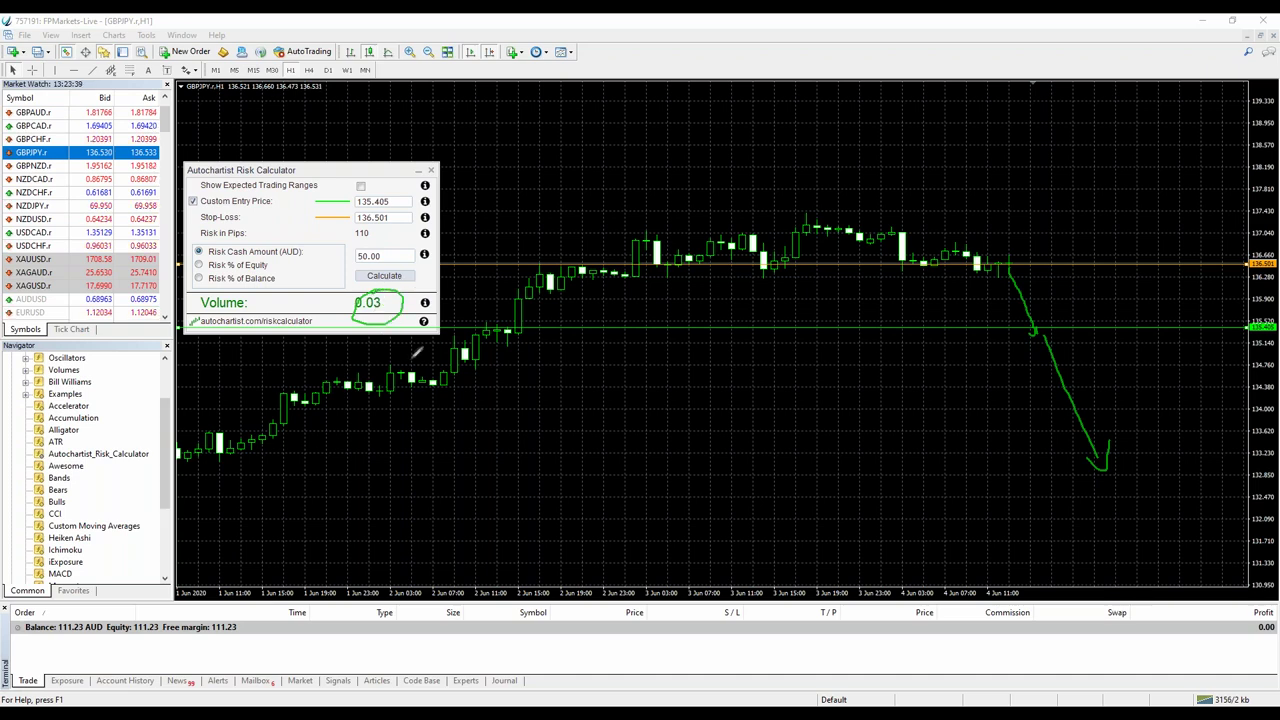
mouse_move(1070, 266)
left_mouse_down()
mouse_move(1092, 268)
mouse_move(1094, 325)
mouse_move(1066, 329)
left_mouse_up()
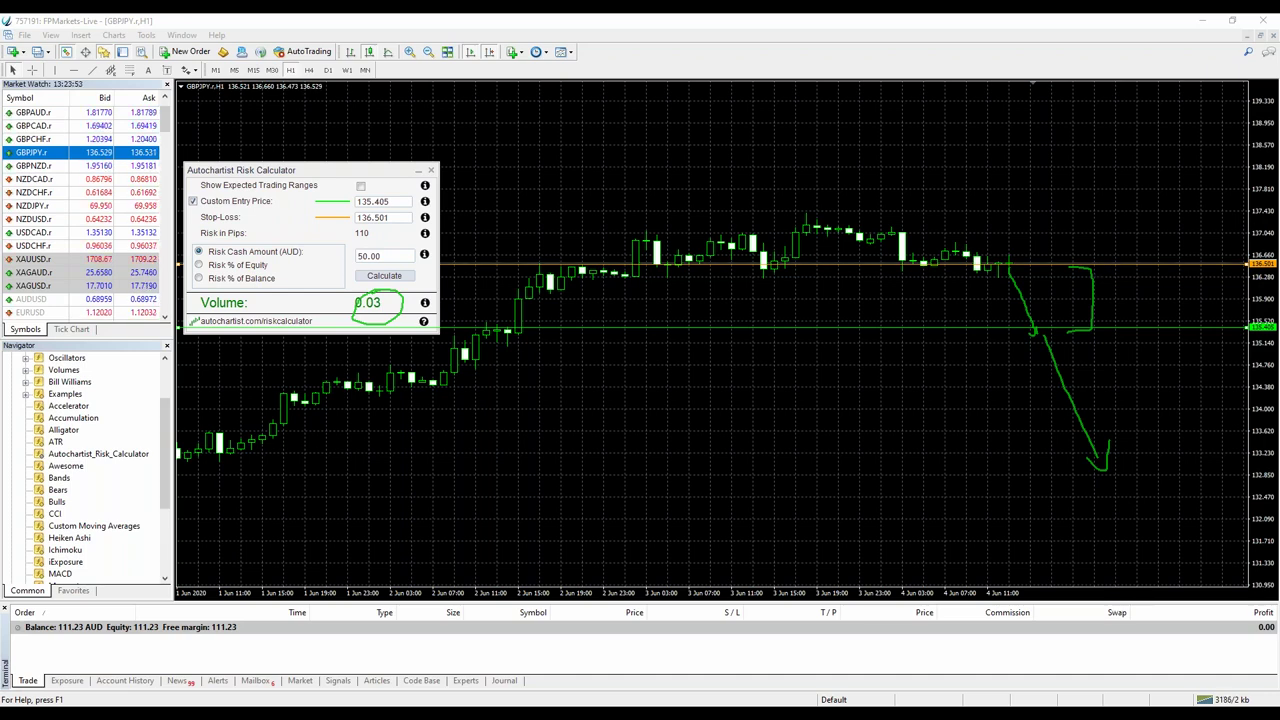
key("e")
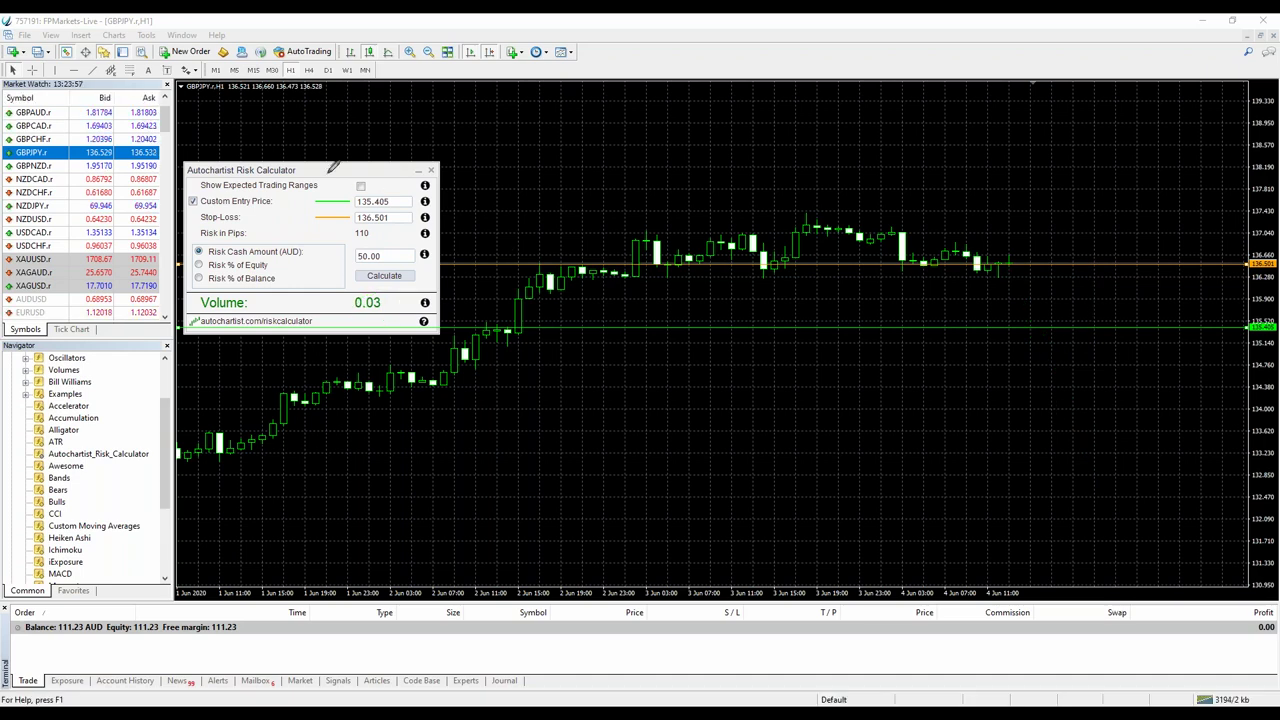
Move the calculator aside, open a new GBPJPY.r order to point out its volume and stop-loss fields, and close it without trading.
left_click_drag(324, 172, 341, 141)
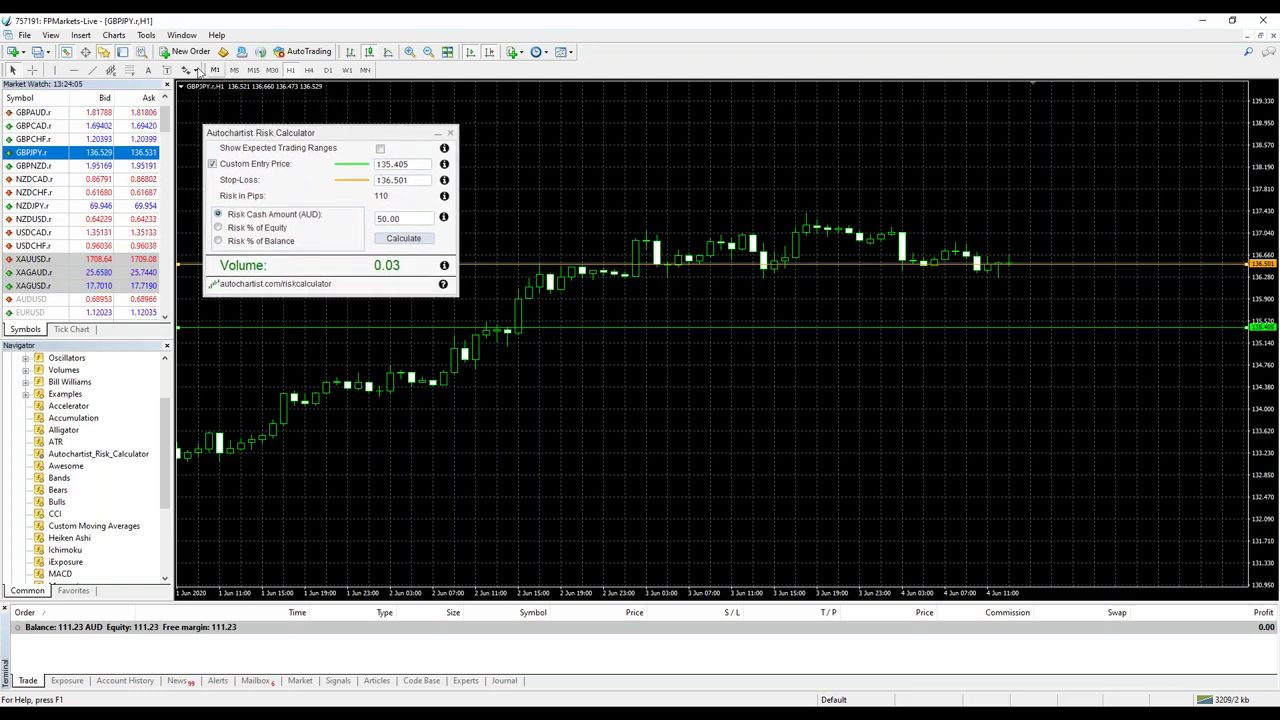
left_click(188, 51)
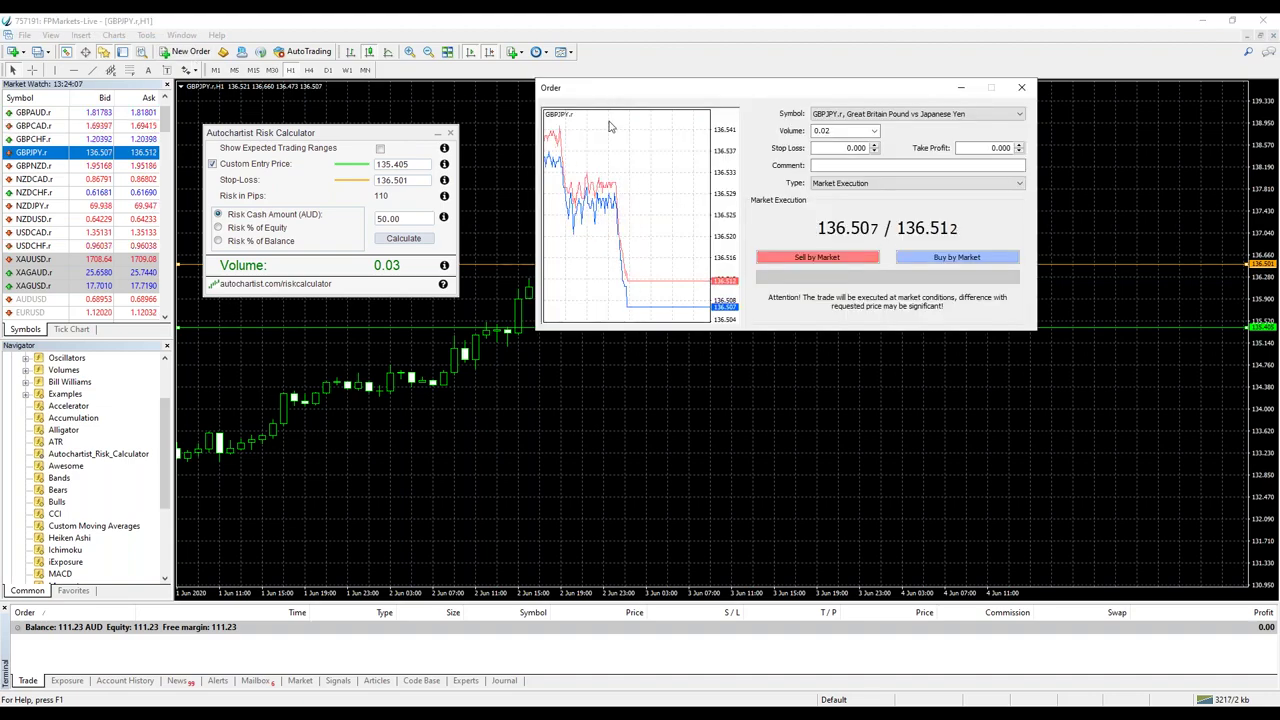
left_click_drag(612, 126, 580, 379)
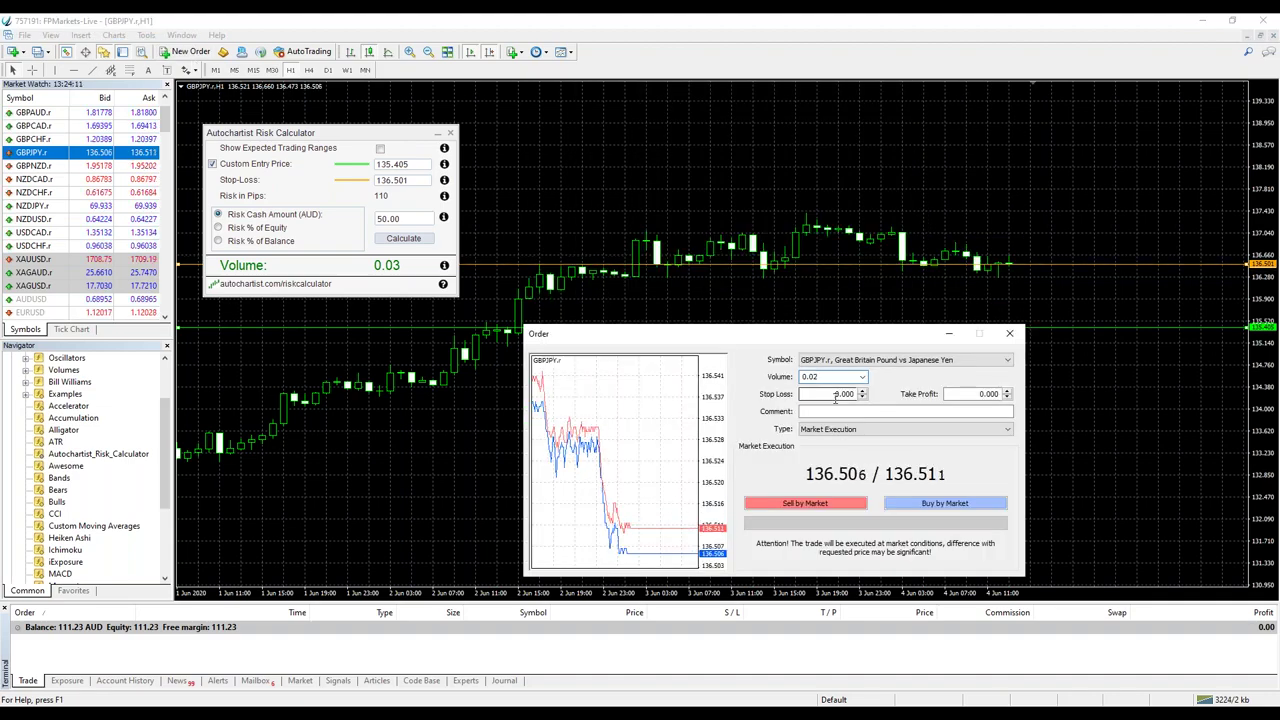
left_click(836, 393)
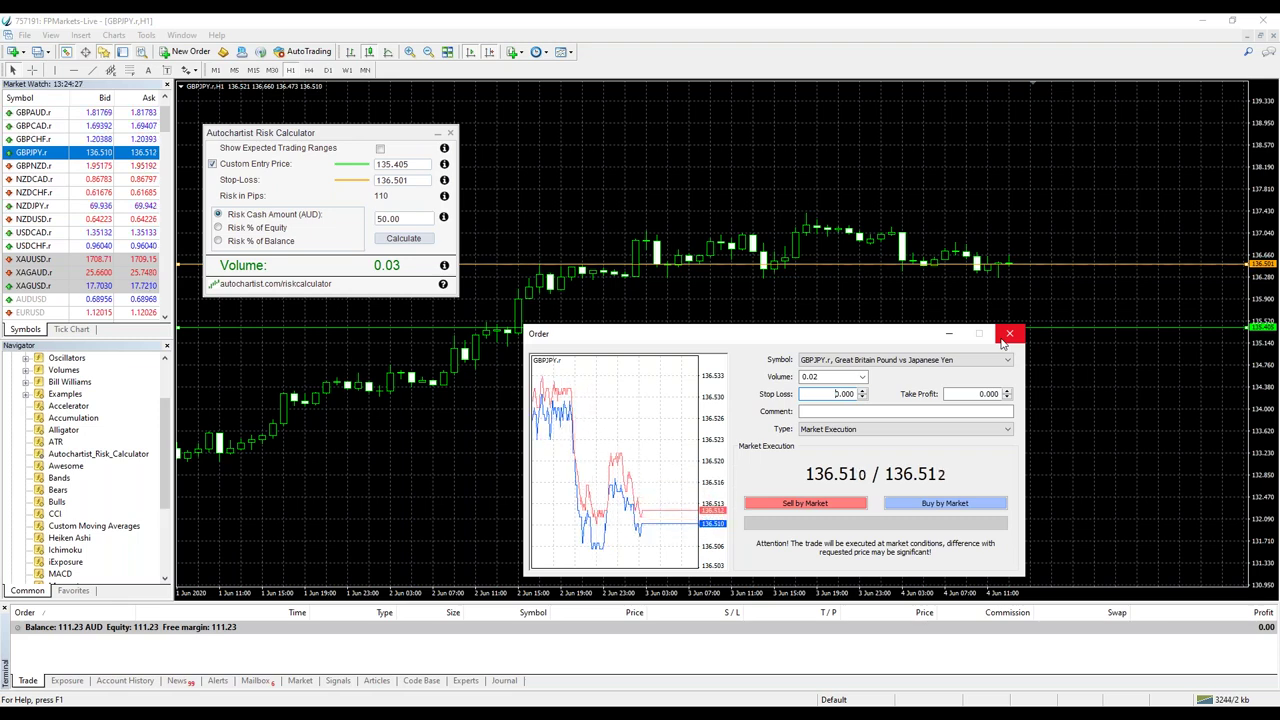
left_click(1009, 334)
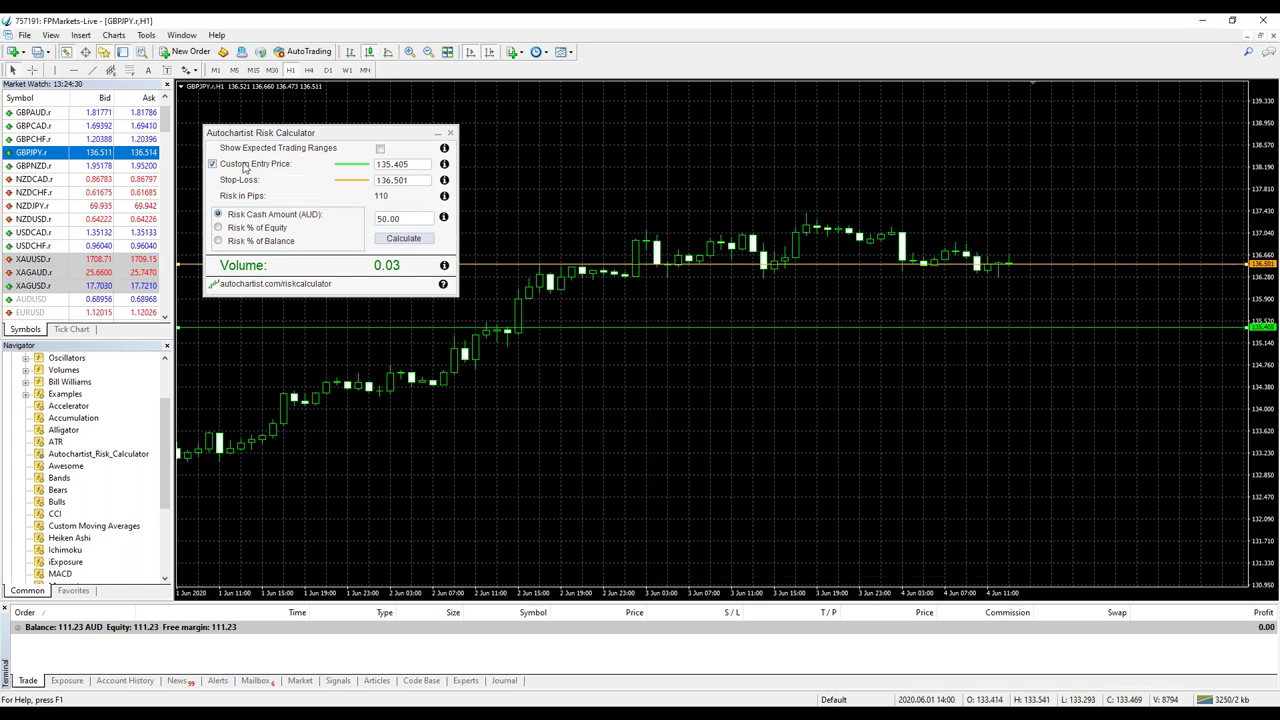
Turn off the custom entry price in the GBPJPY.r risk calculator.
left_click(243, 167)
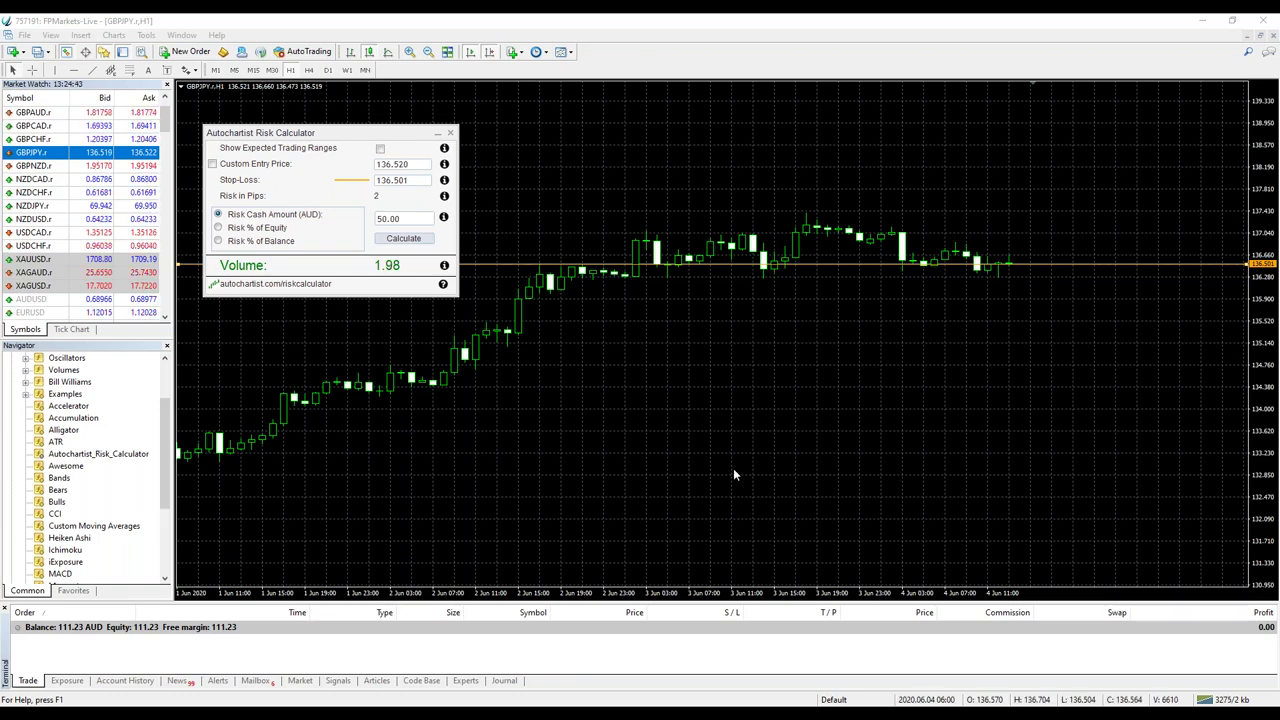
Switch the chart to the UK100 index and lower its stop-loss line to 6306.71.
left_click_drag(165, 112, 162, 149)
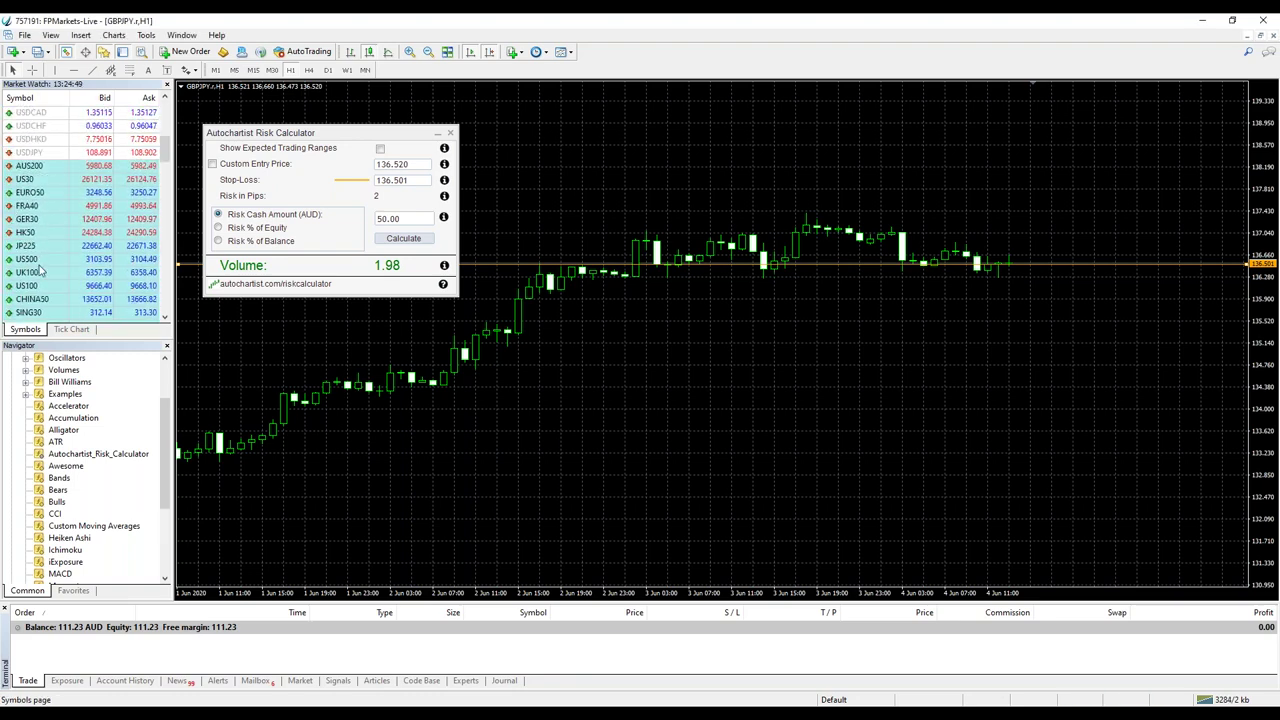
left_click_drag(30, 272, 645, 390)
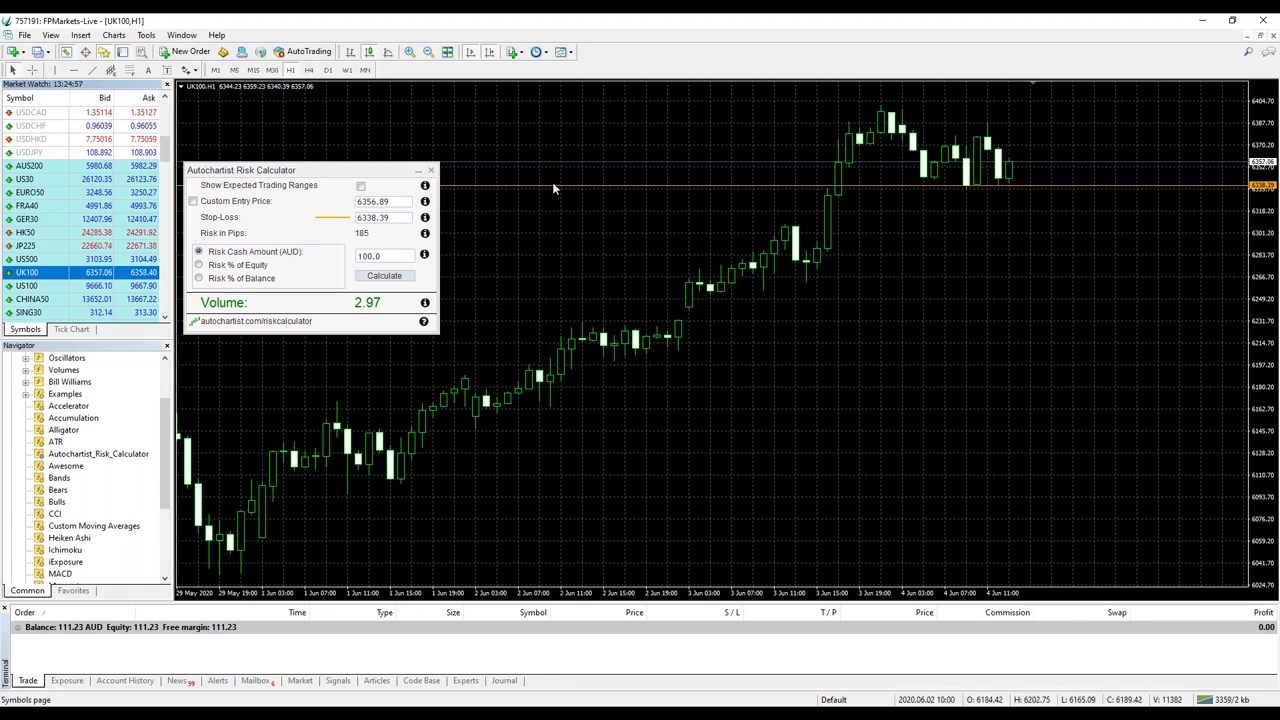
left_click_drag(552, 187, 559, 226)
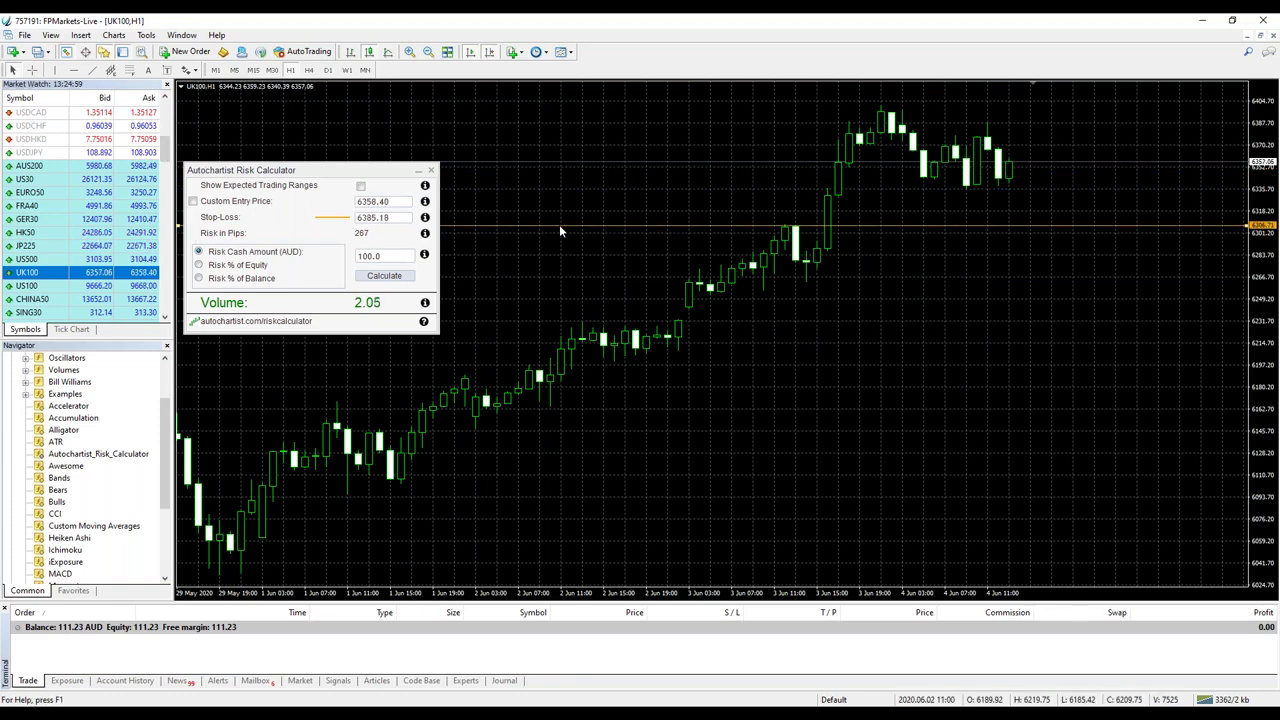
Switch the chart to the ALLIANZ share and move its stop-loss line above the price to 186.08.
left_click_drag(168, 150, 180, 250)
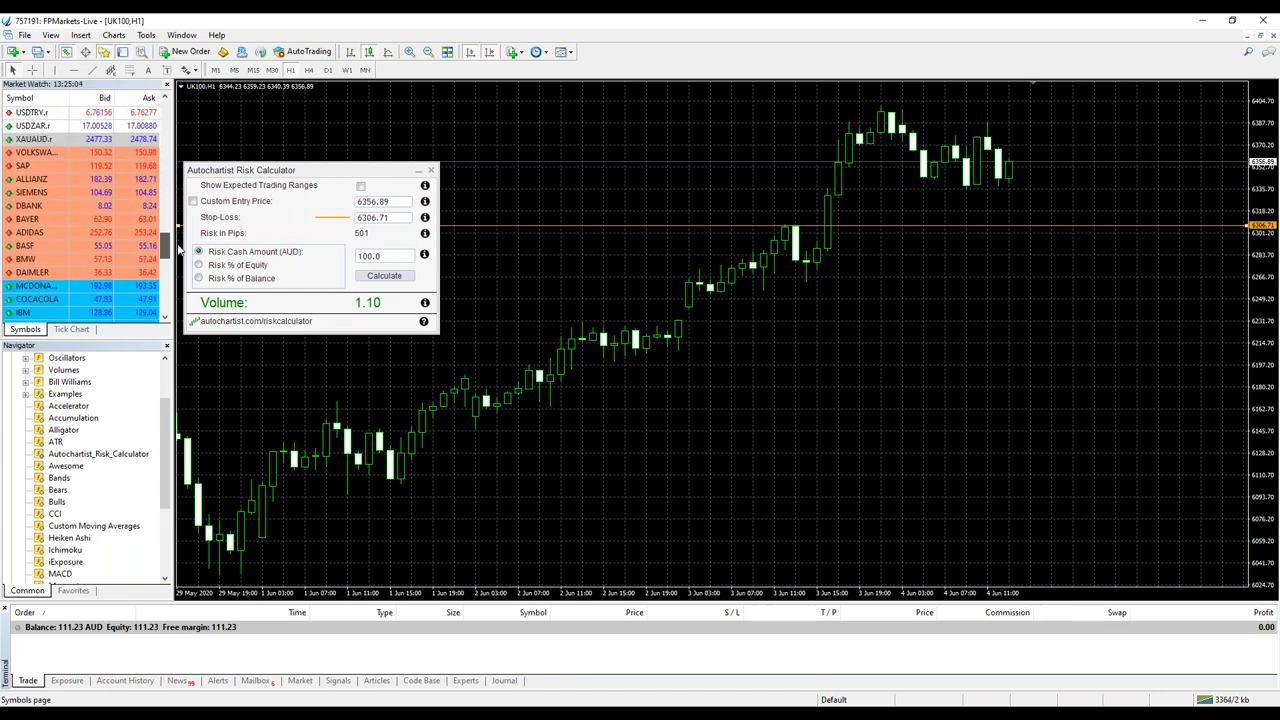
left_click(33, 152)
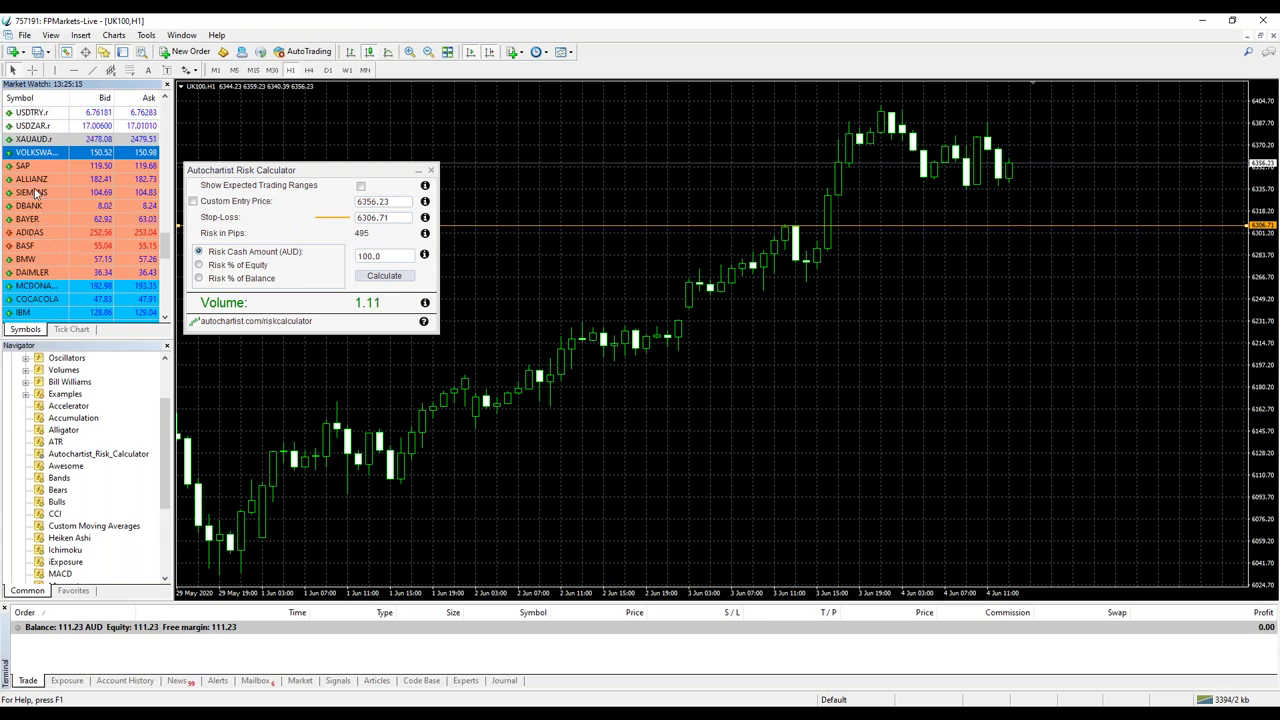
left_click(33, 180)
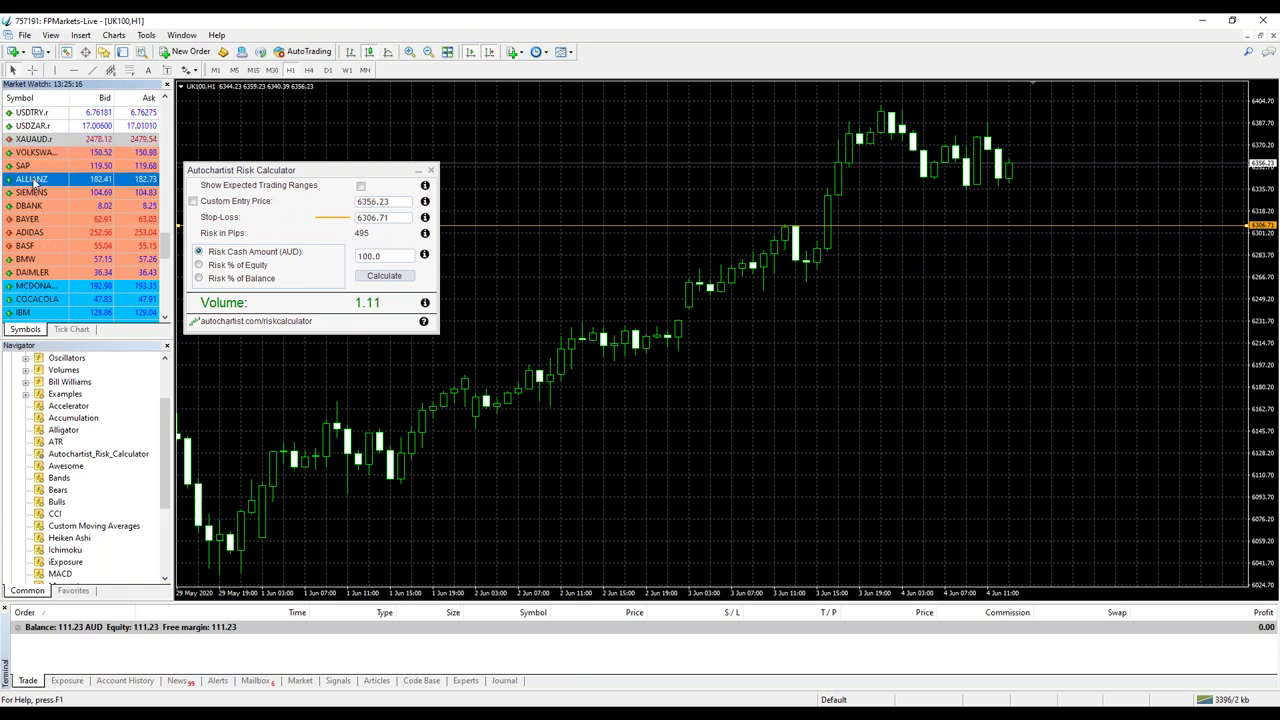
left_click_drag(33, 180, 773, 332)
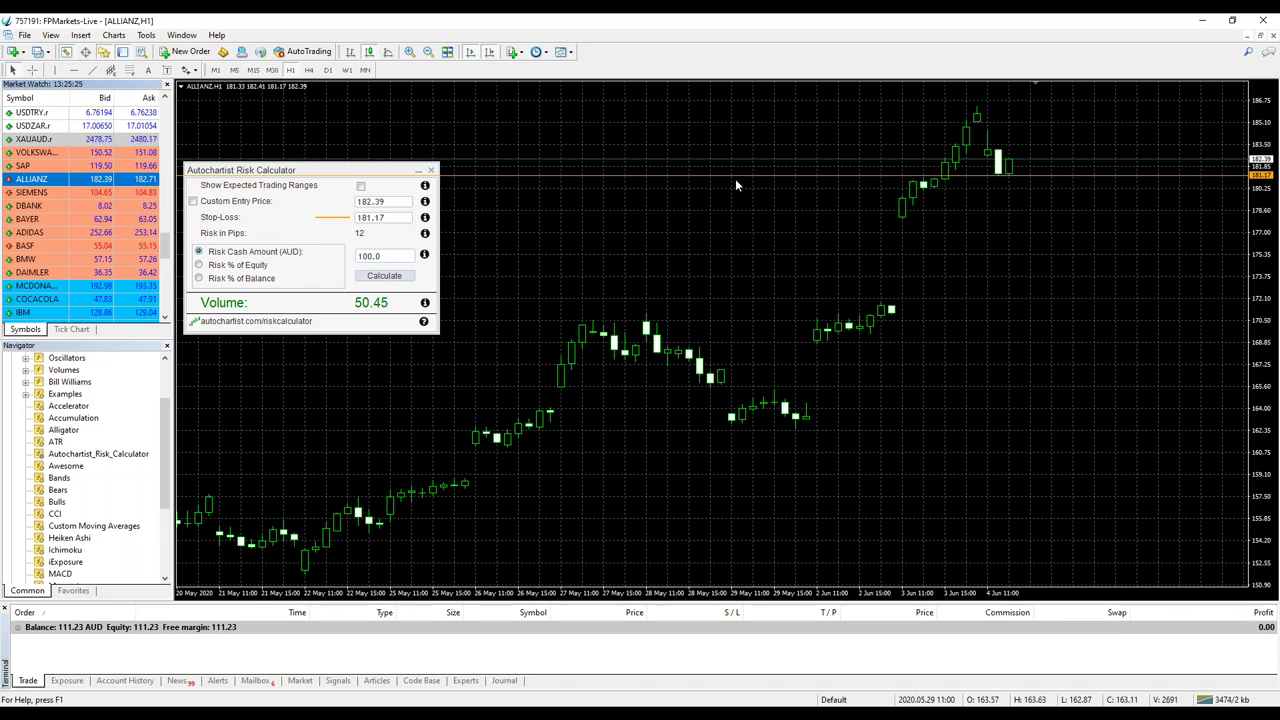
left_click_drag(735, 176, 747, 108)
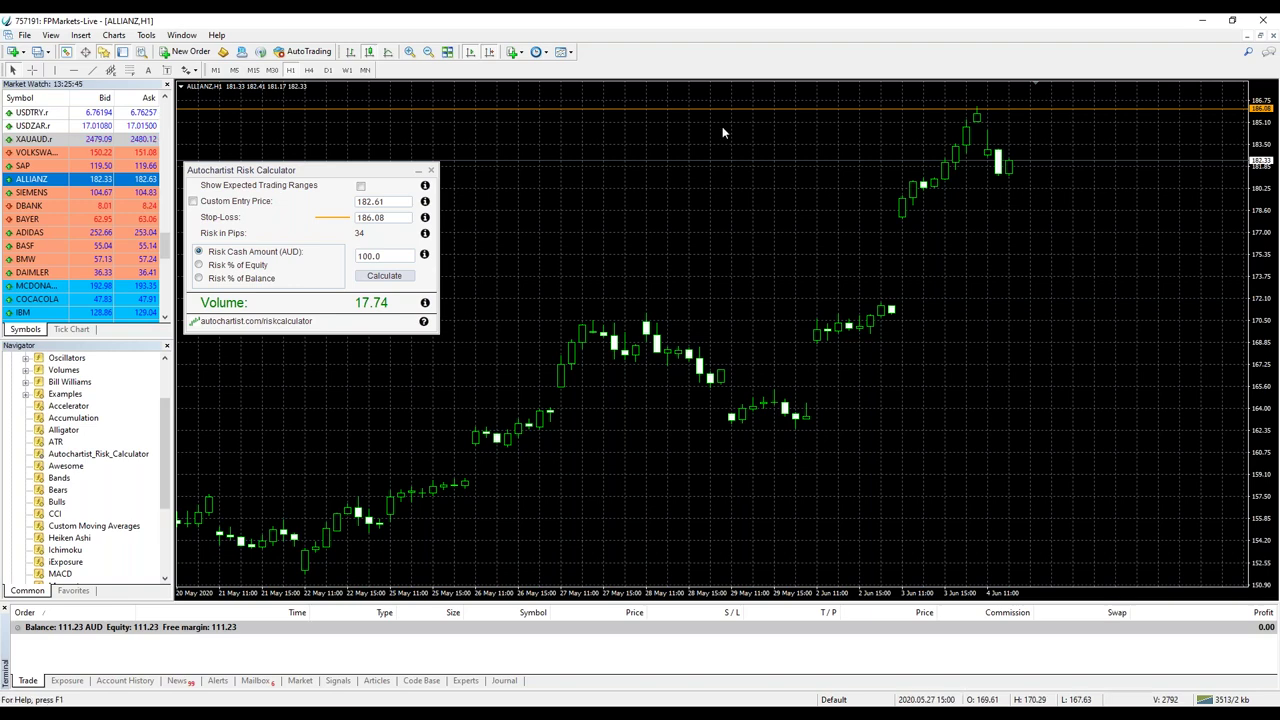
mouse_move(168, 249)
left_mouse_down()
mouse_move(170, 222)
mouse_move(170, 252)
left_mouse_up()
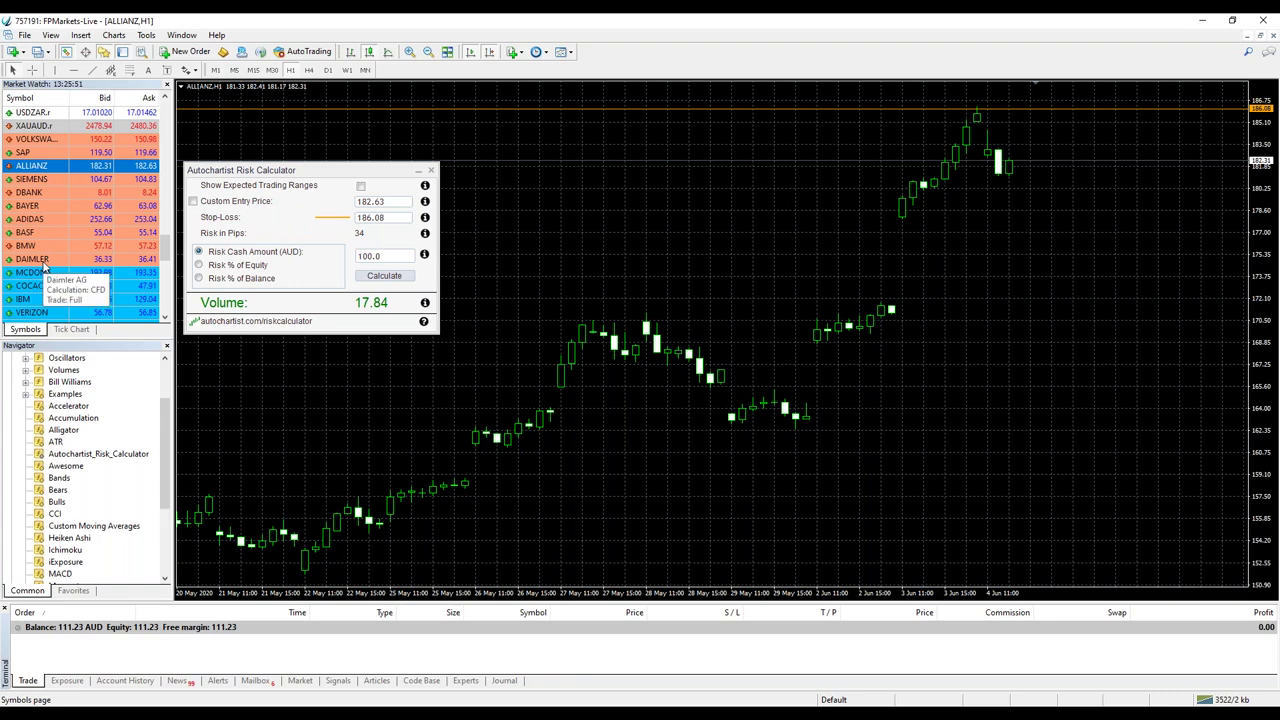
Switch the chart to AUDCHF.r and try to show the expected trading ranges from the risk calculator, checking its warning before turning the option off.
left_click_drag(165, 257, 174, 172)
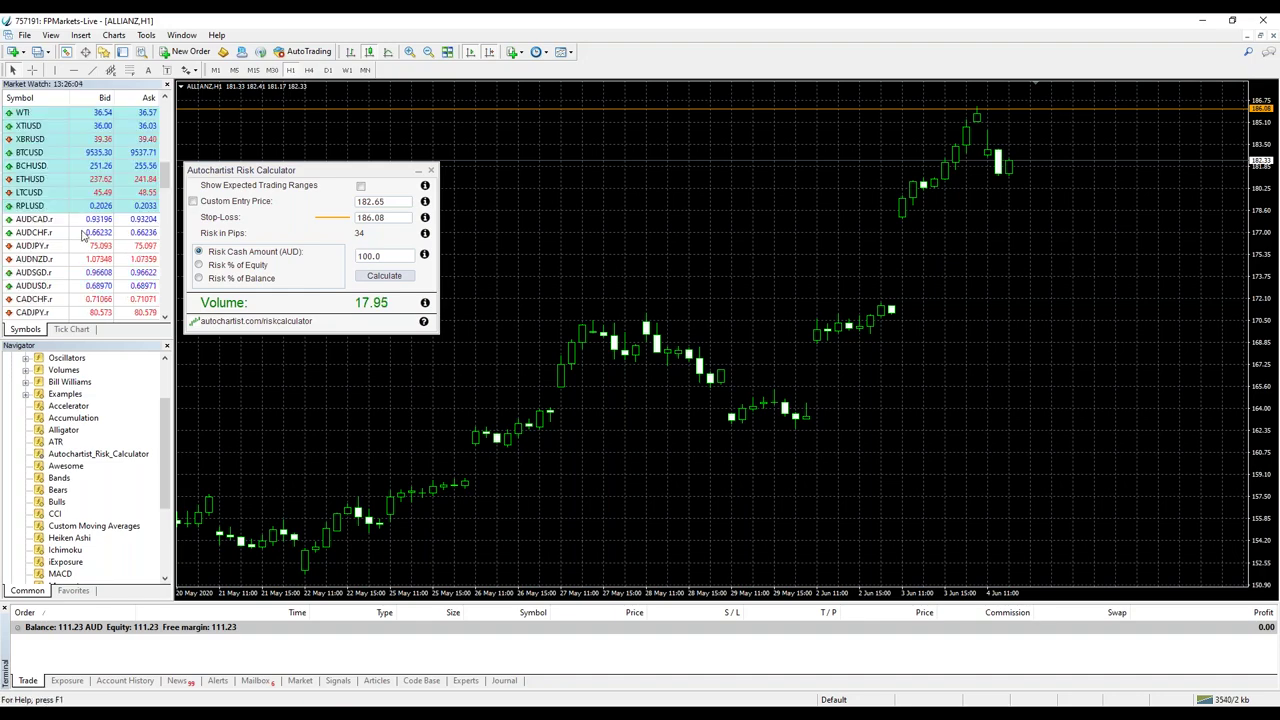
left_click_drag(55, 245, 612, 180)
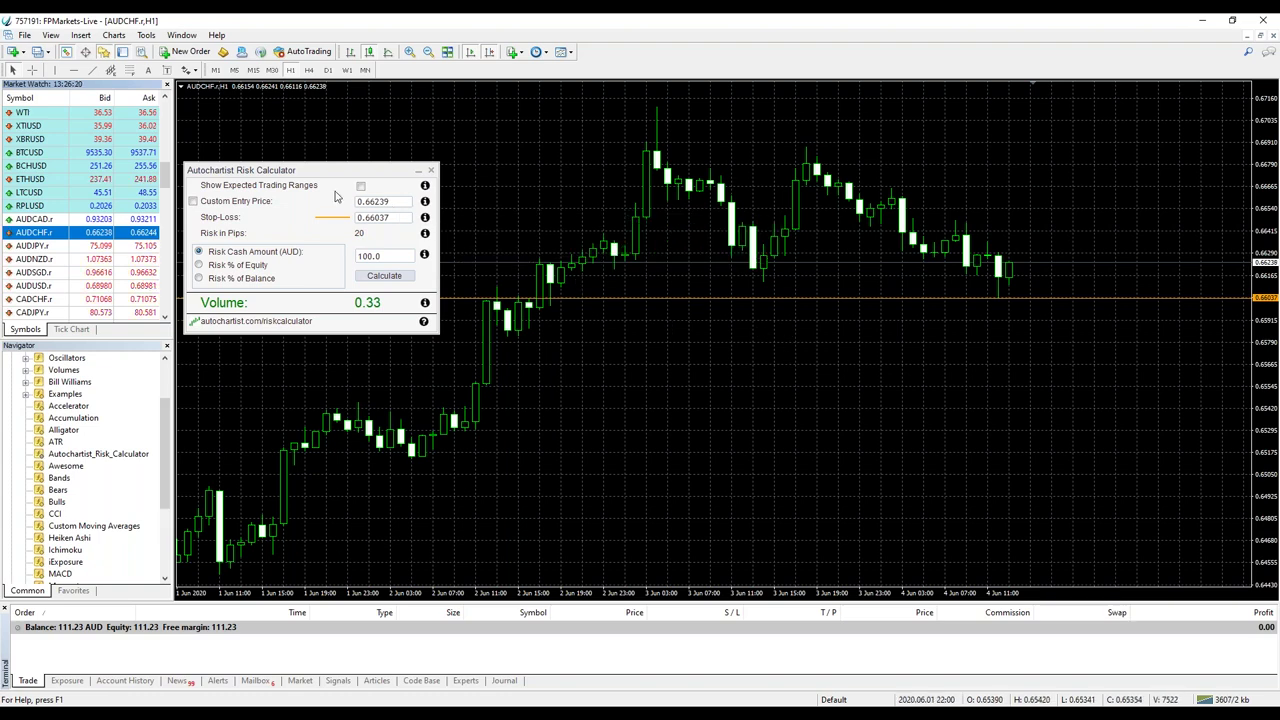
left_click(361, 187)
mouse_move(427, 189)
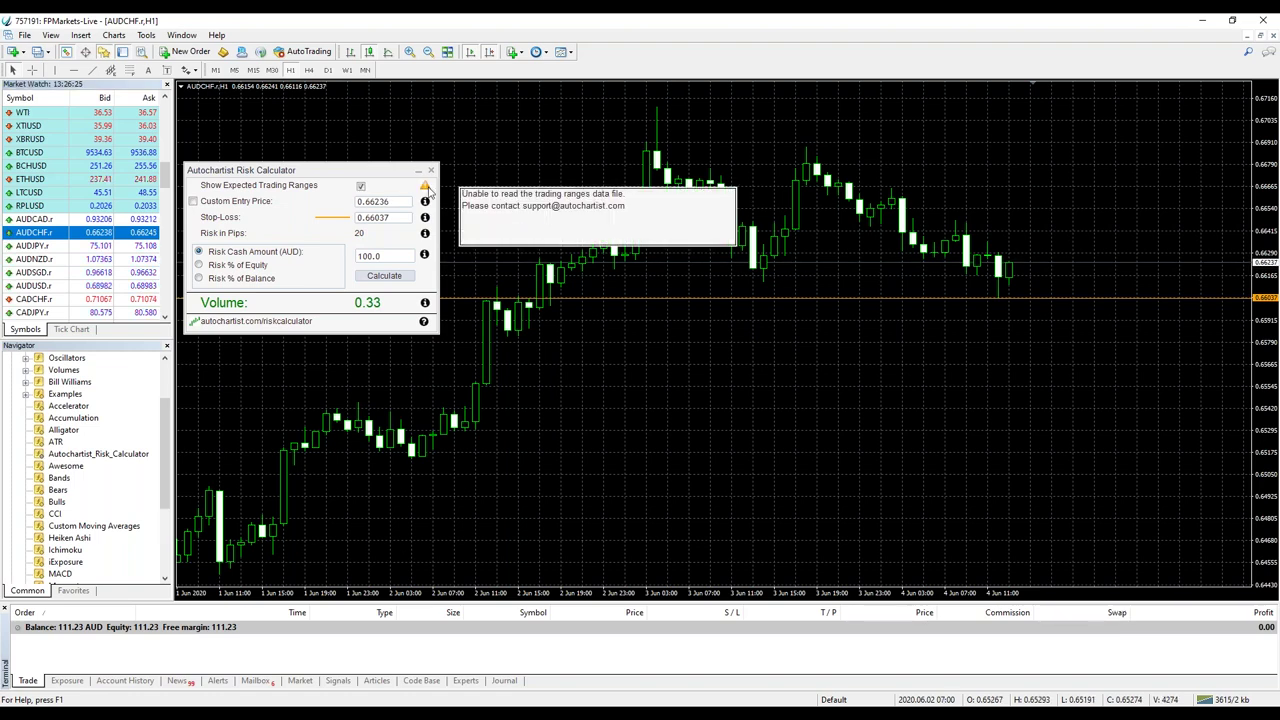
left_click(361, 187)
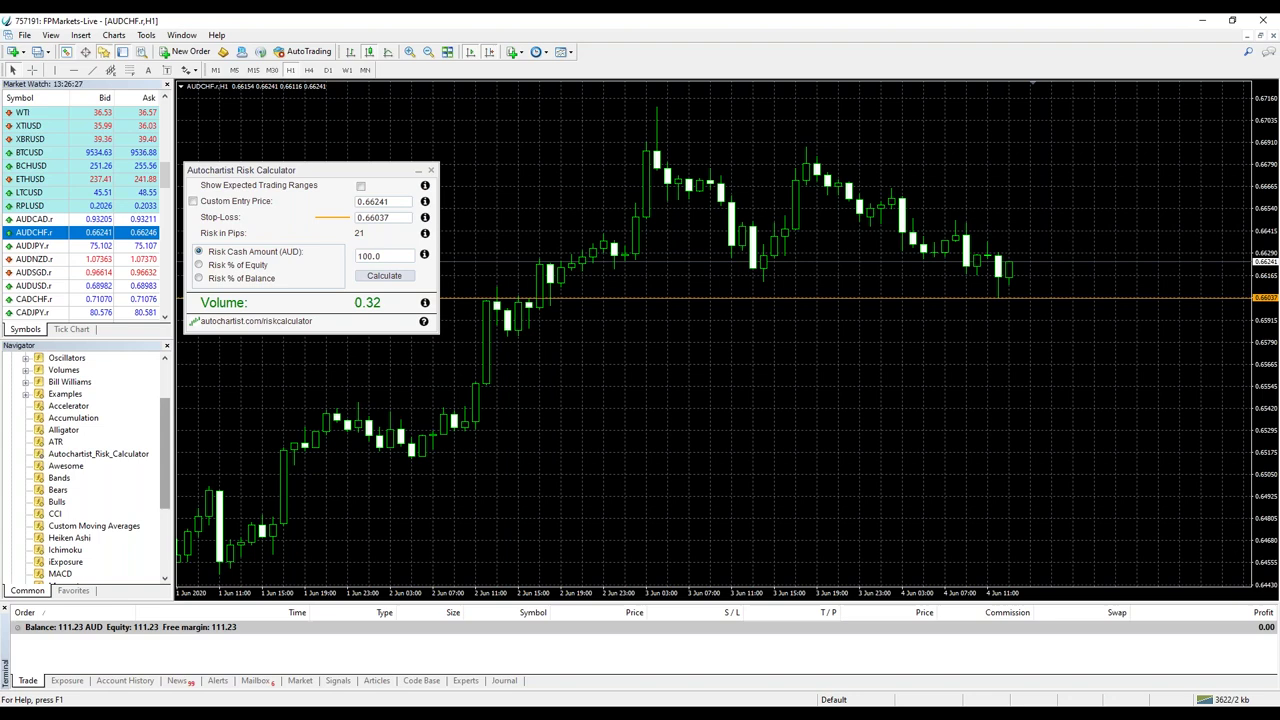
Switch the chart to the EURUSD symbol without the .r suffix.
scroll(97, 386, "down", 2)
left_click(97, 386)
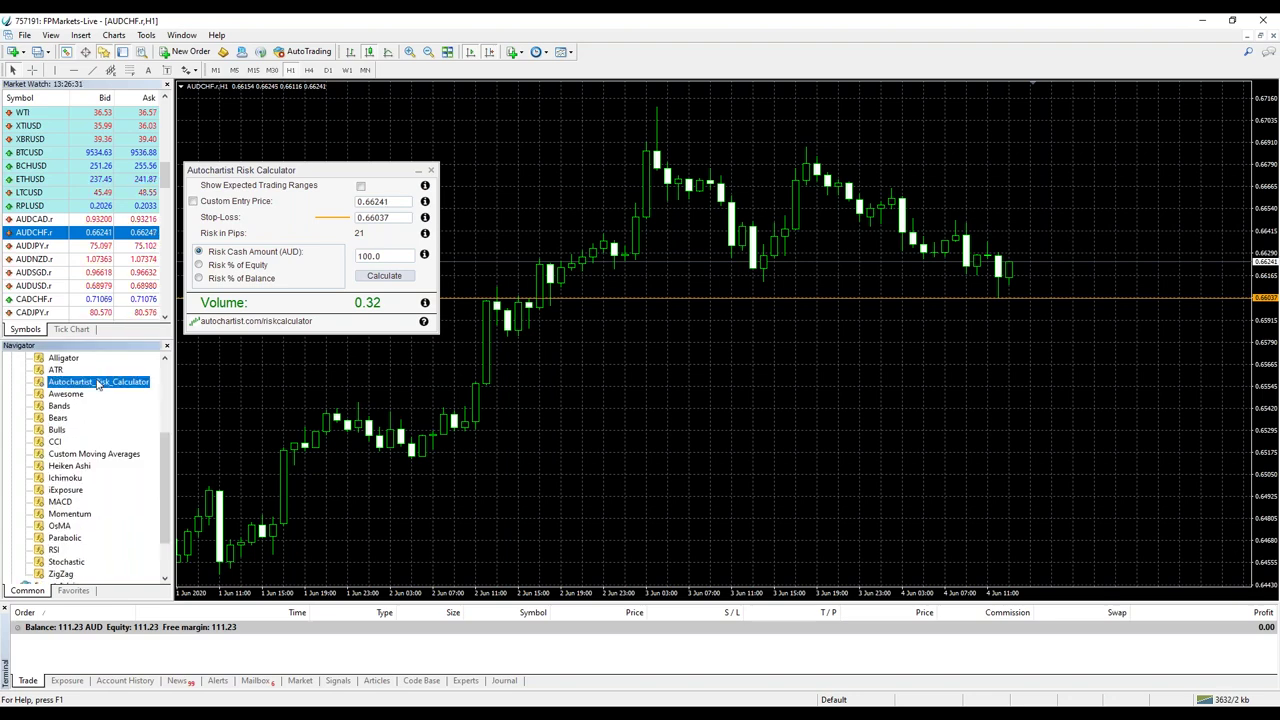
left_click_drag(171, 180, 171, 128)
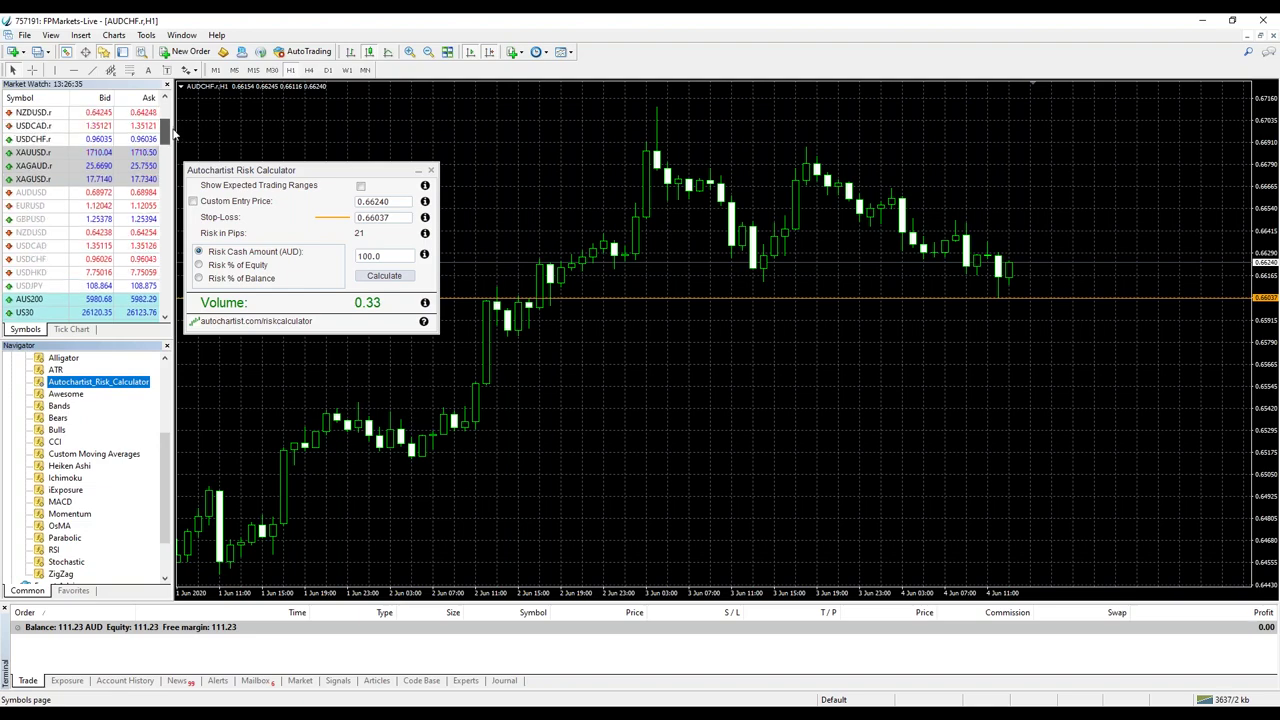
left_click_drag(47, 210, 527, 316)
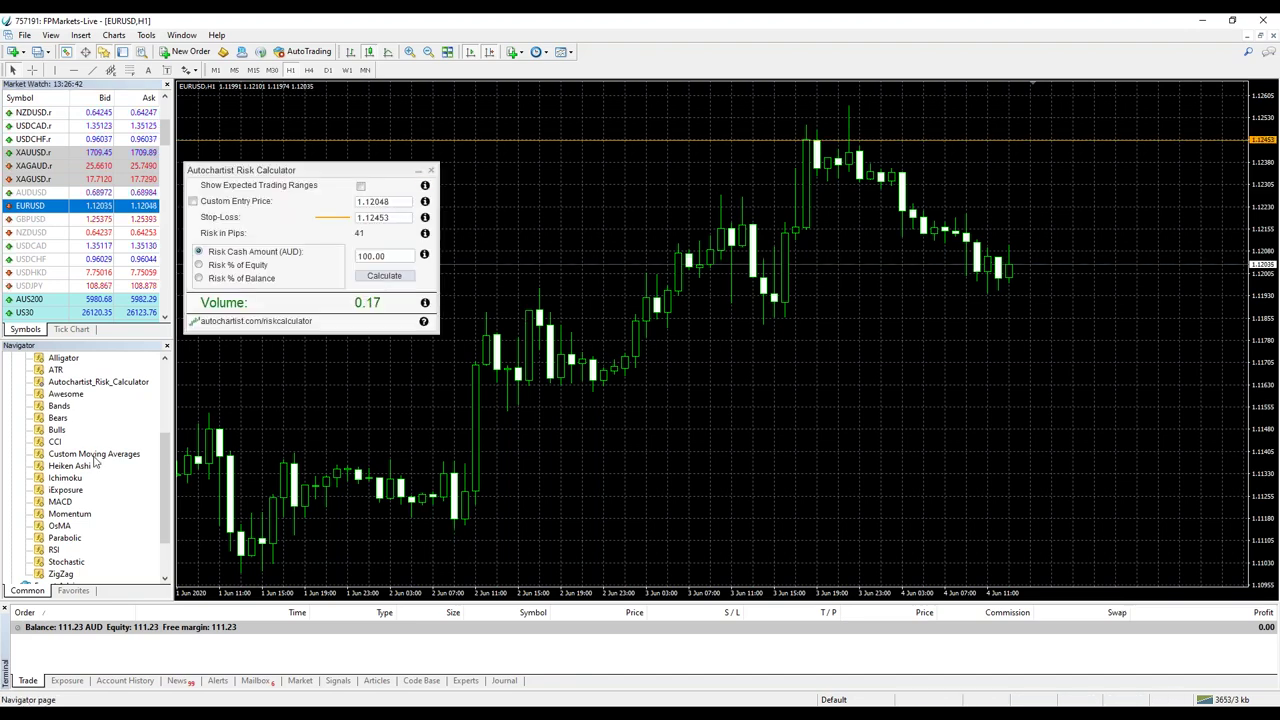
Attach the Autochartist expert advisor to the EURUSD chart with its default settings.
left_click_drag(168, 457, 168, 482)
left_click_drag(92, 540, 524, 314)
left_click(616, 387)
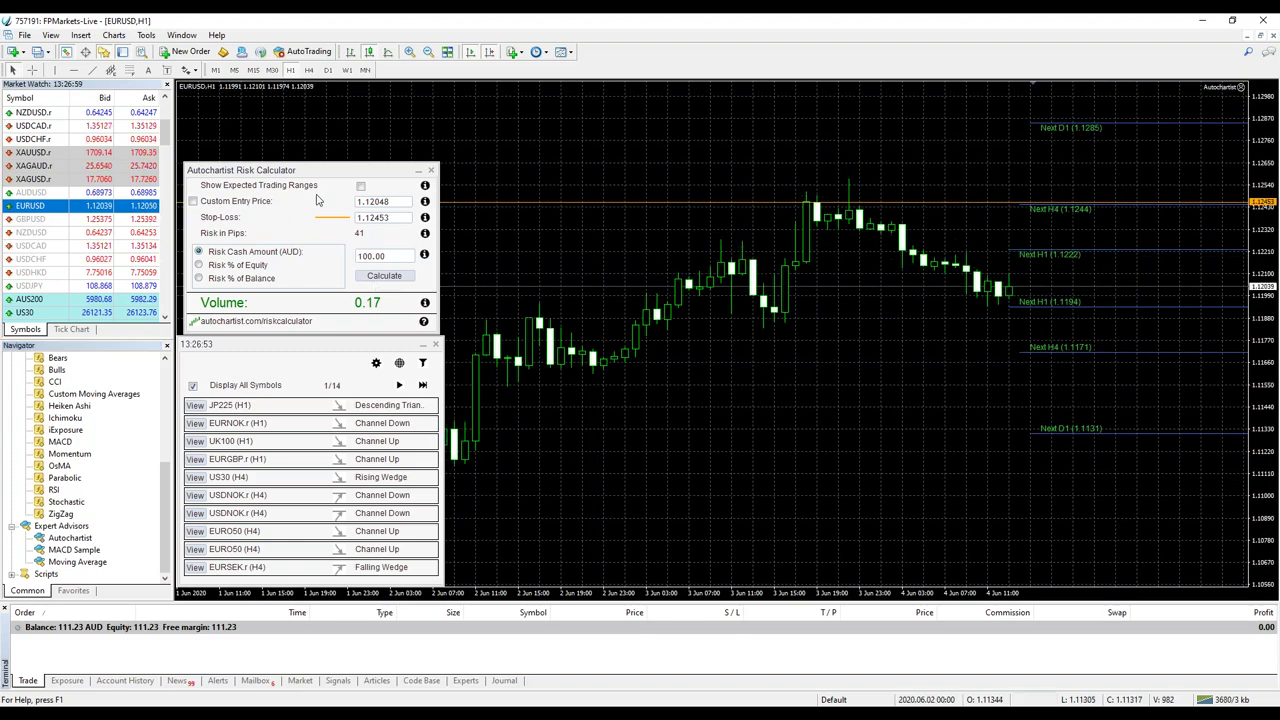
Minimise the Autochartist results panel and toggle Show Expected Trading Ranges in the risk calculator, leaving it enabled.
left_click(361, 187)
mouse_move(427, 189)
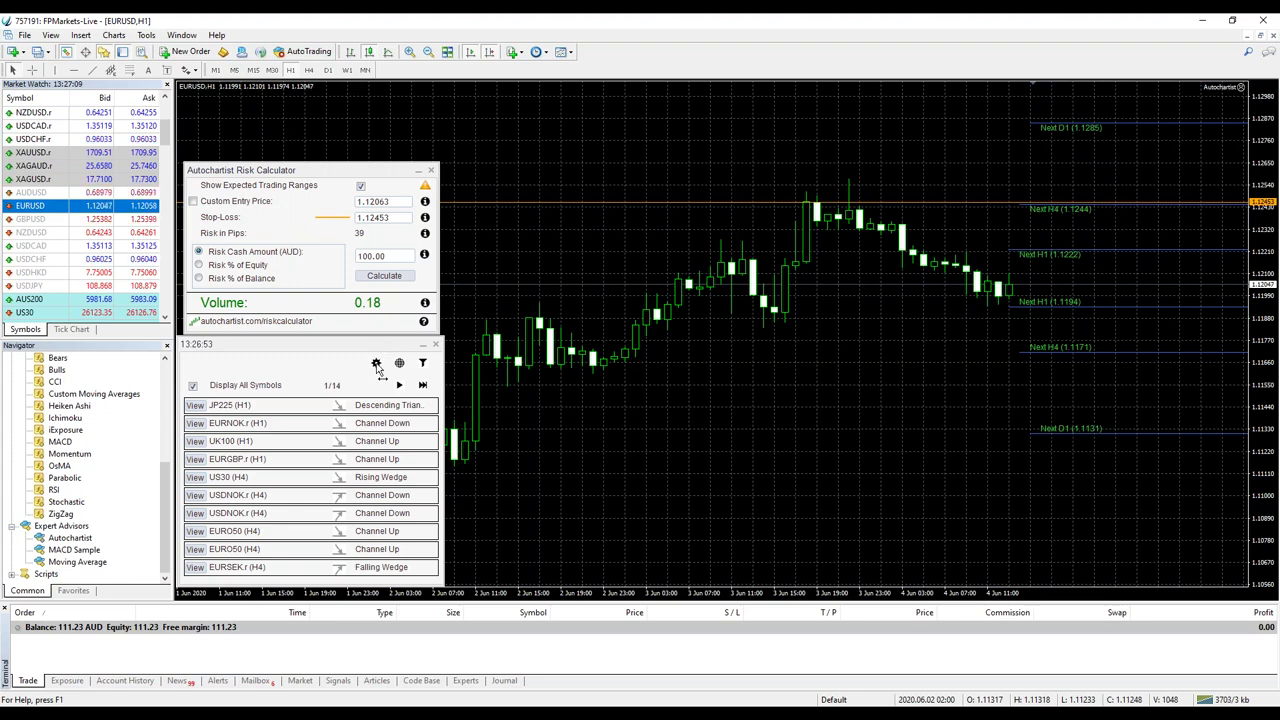
left_click_drag(380, 345, 391, 345)
left_click(433, 344)
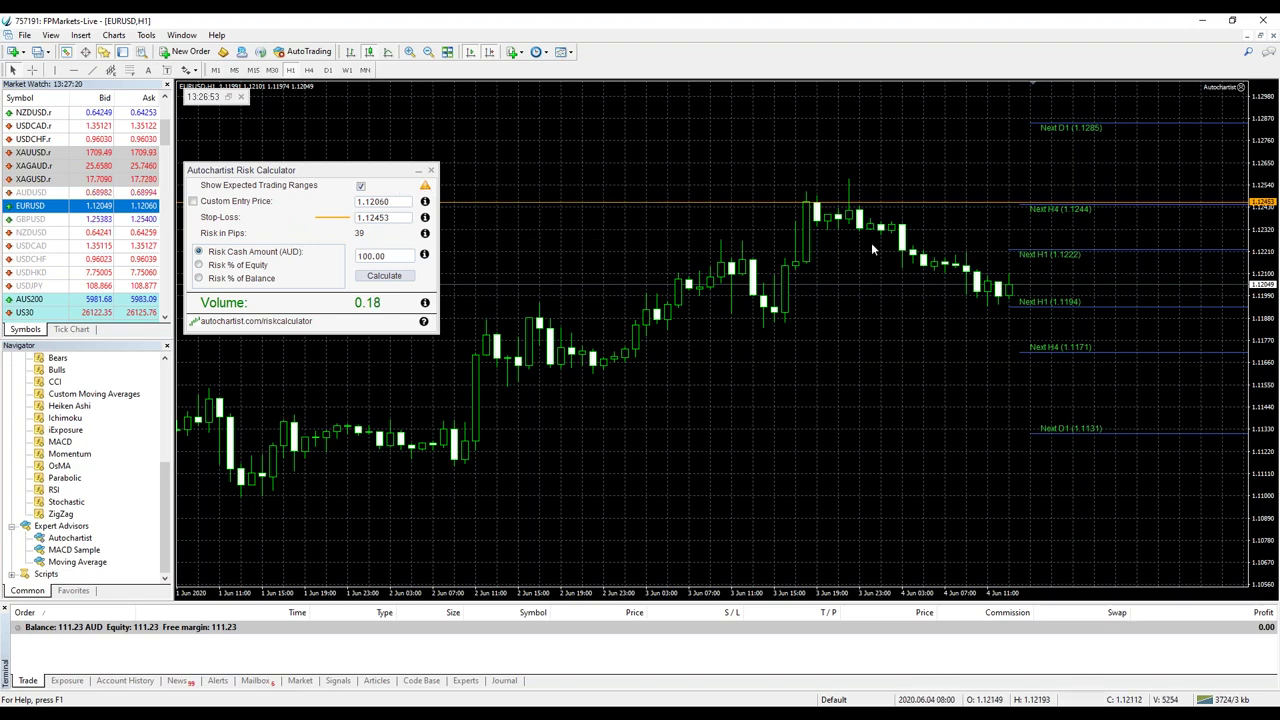
left_click(361, 185)
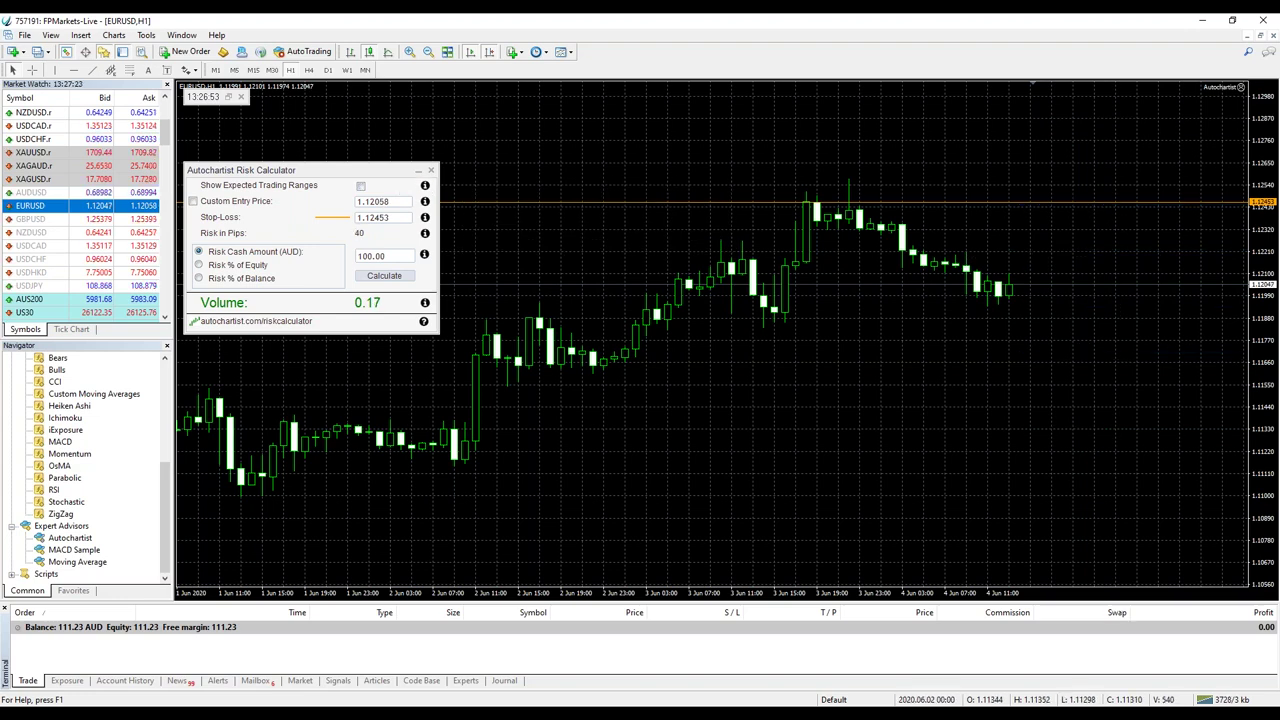
key("space")
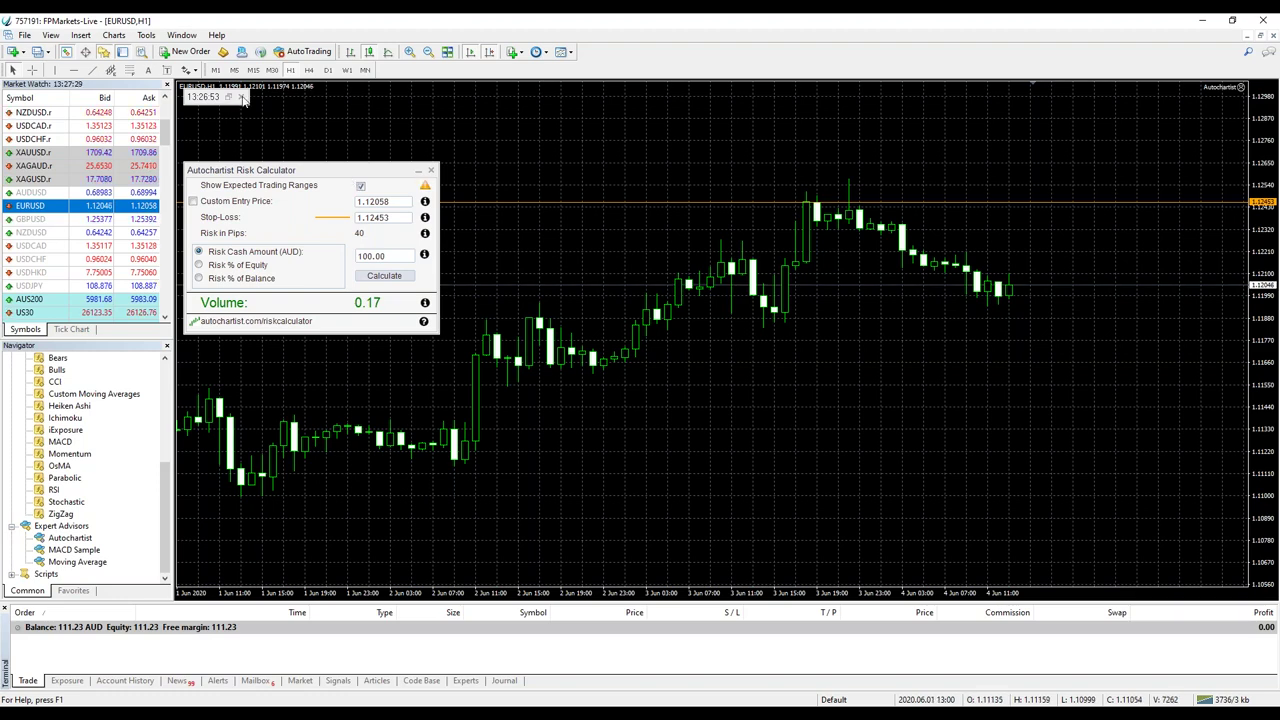
Remove the risk calculator and the Autochartist expert advisor from the EURUSD chart.
left_click(431, 171)
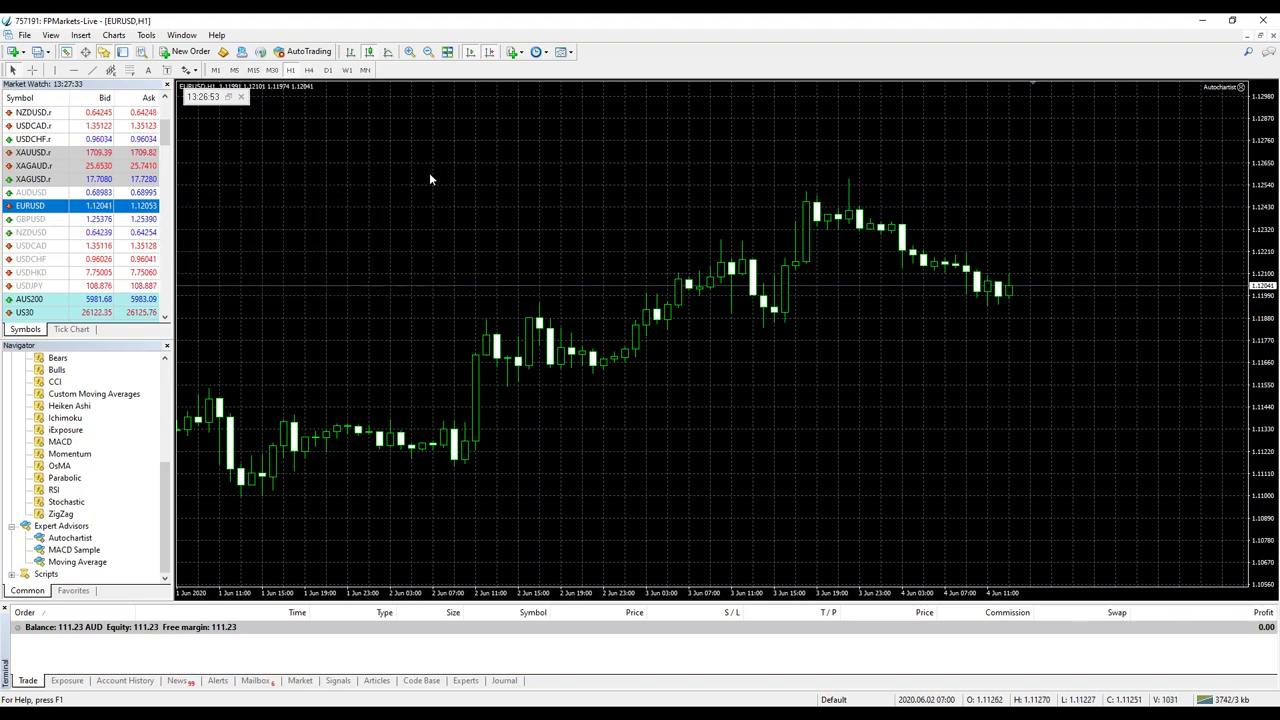
left_click(228, 97)
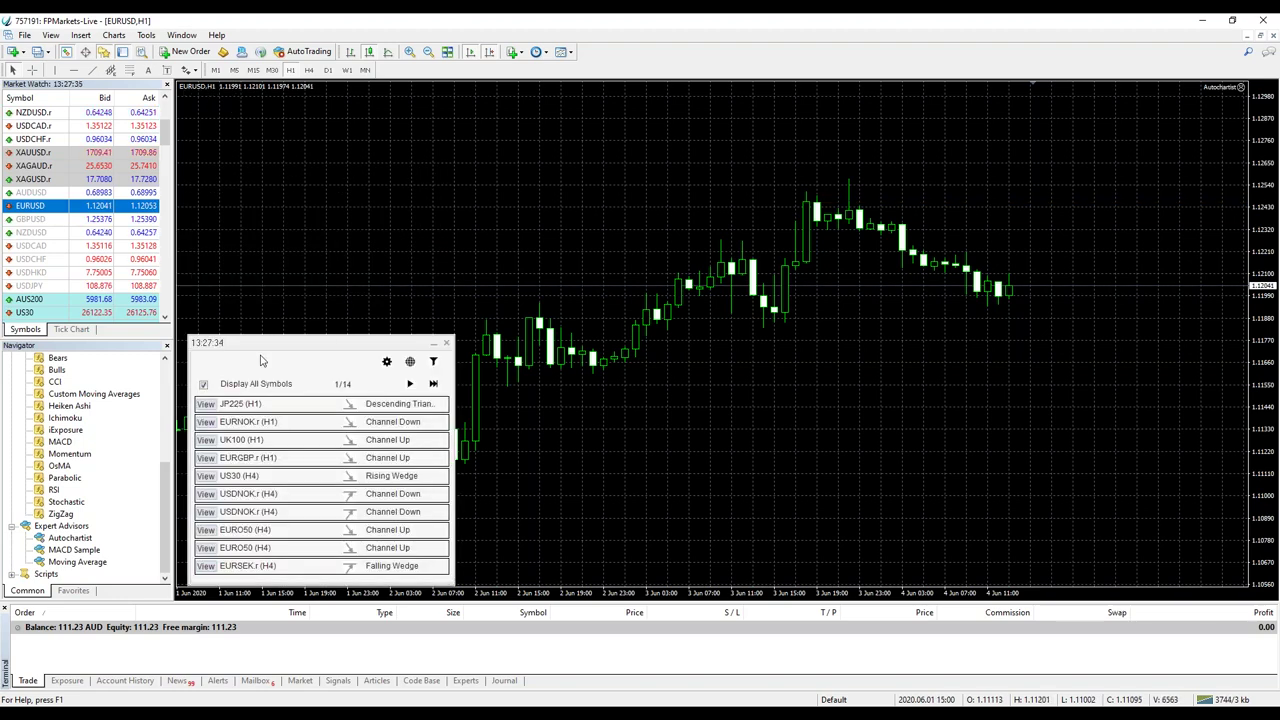
left_click(446, 343)
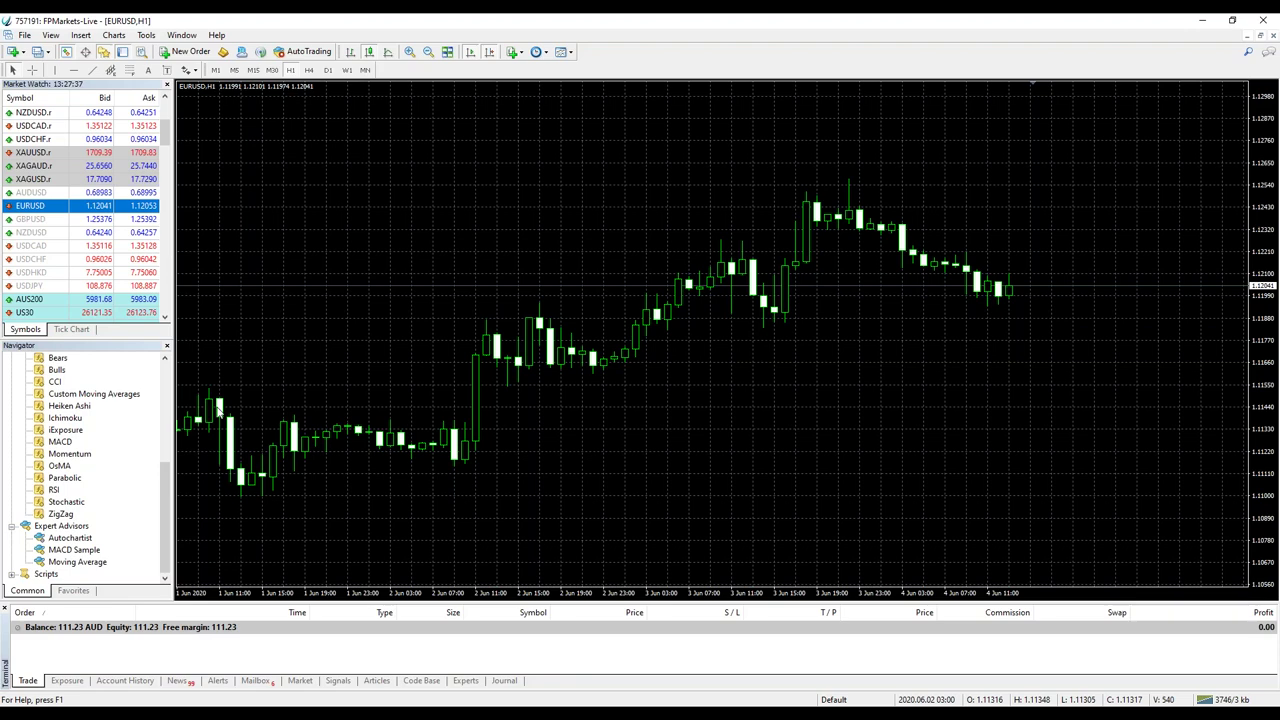
Attach the Autochartist expert advisor with its panel minimised, and add the Autochartist_Risk_Calculator indicator to the EURUSD chart with default settings.
left_click_drag(70, 538, 631, 378)
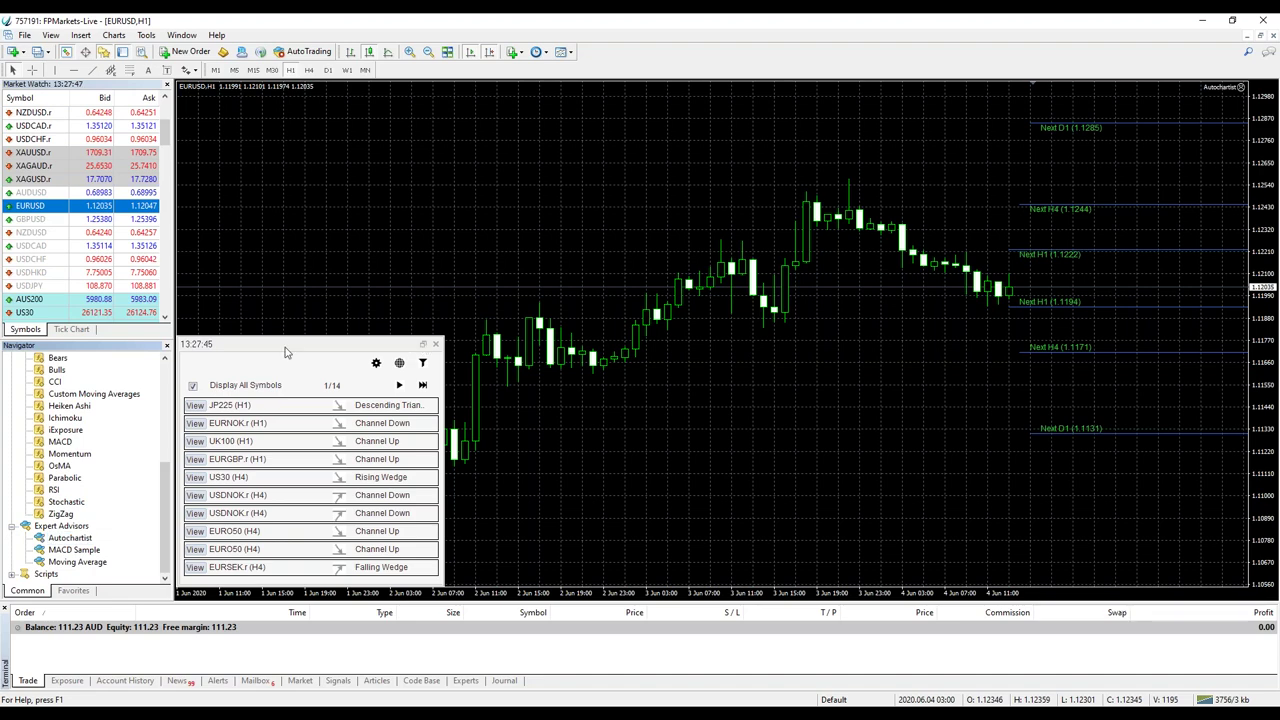
left_click(435, 344)
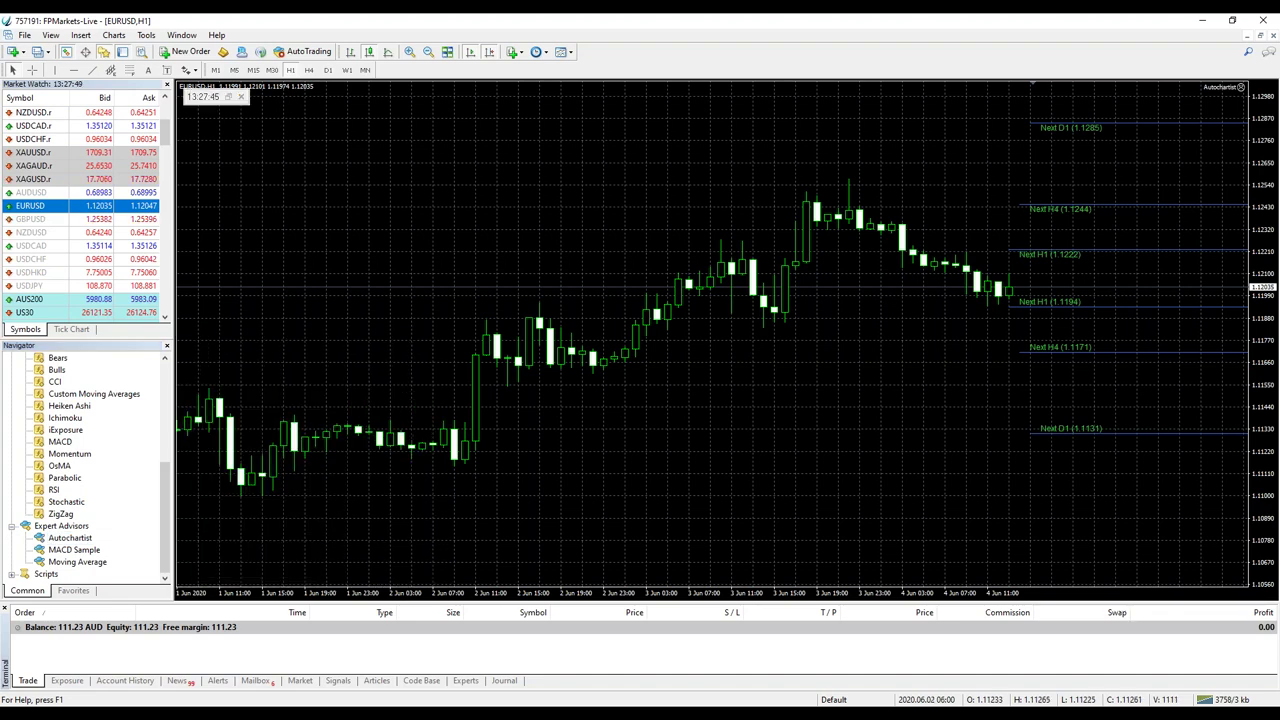
scroll(168, 498, "up", 4)
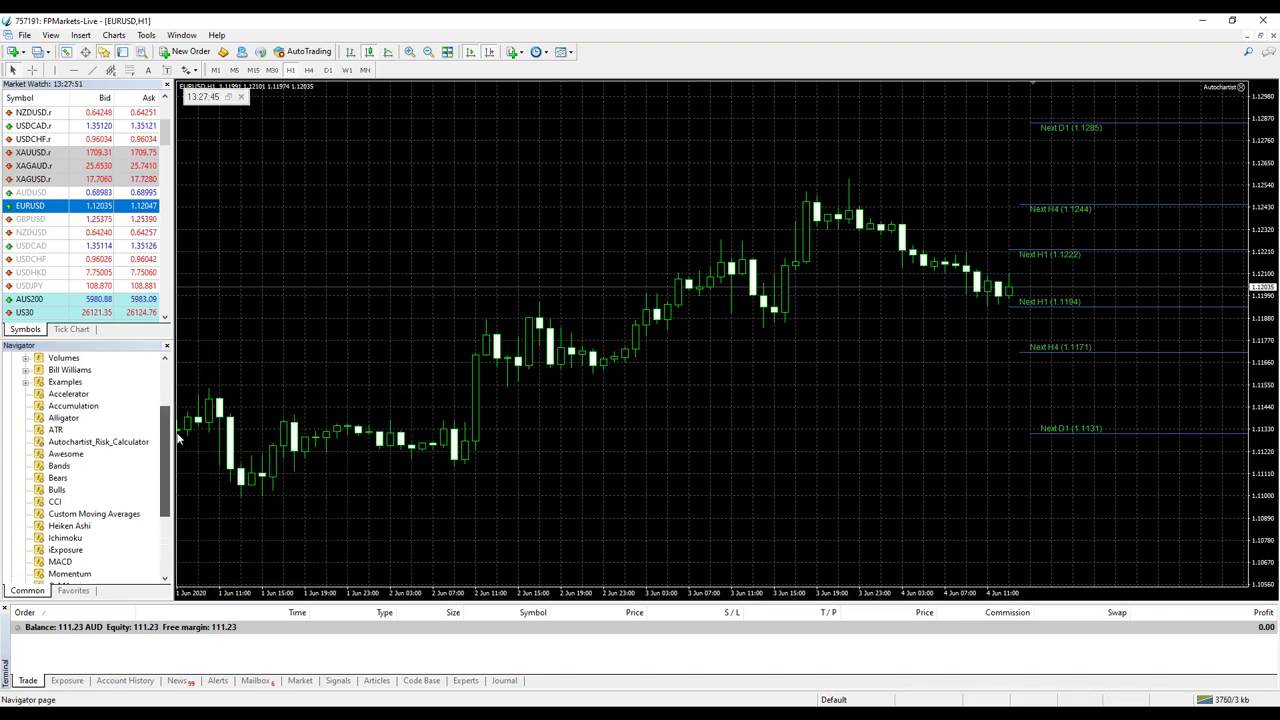
left_click(99, 455)
double_click(99, 456)
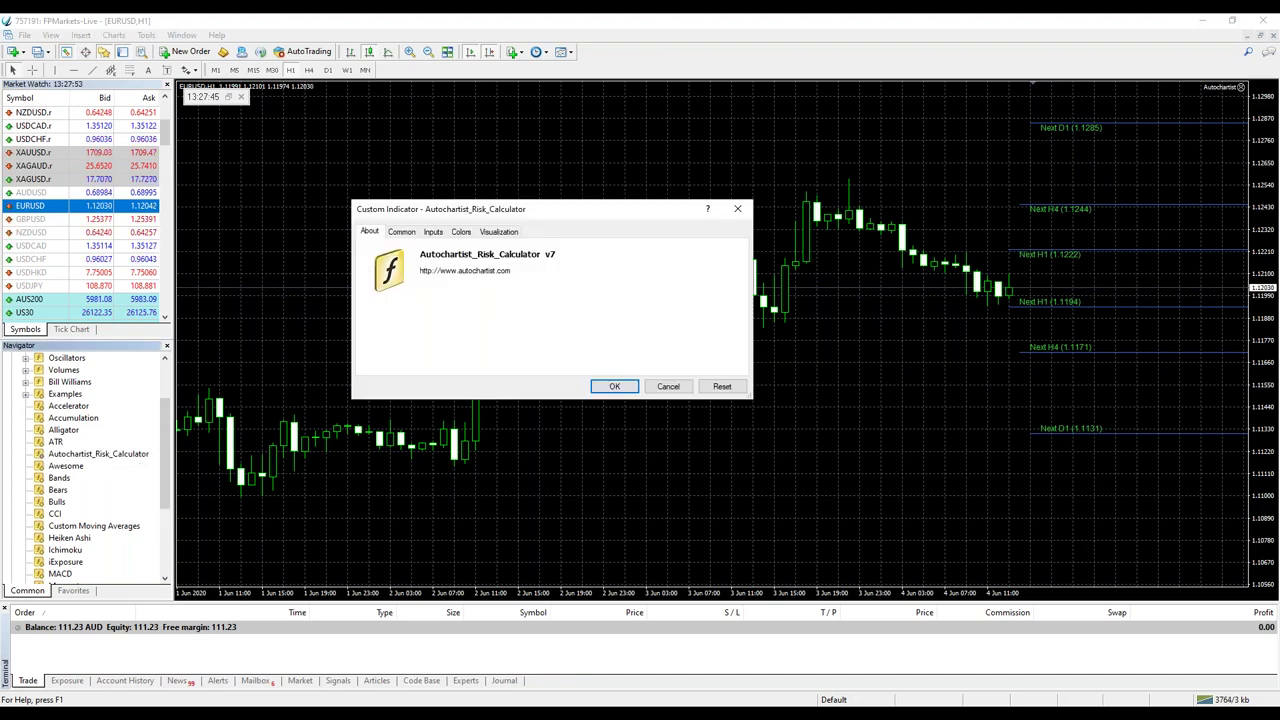
left_click(614, 387)
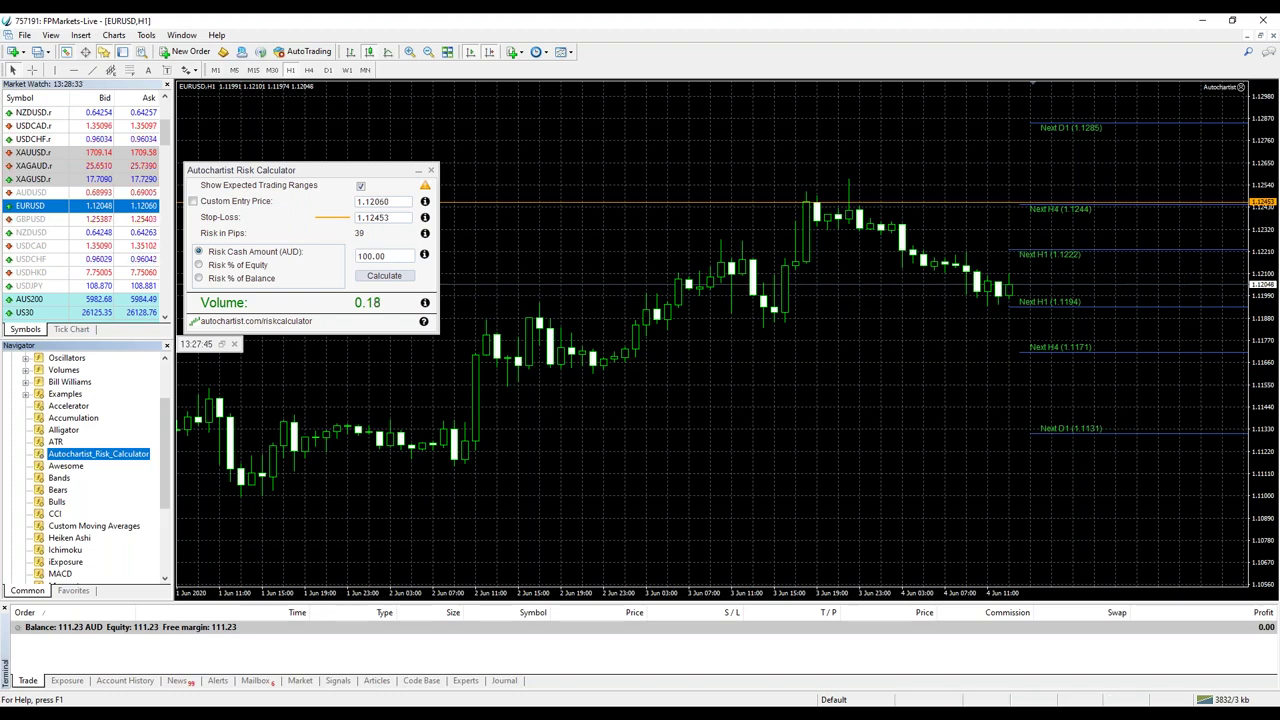
Mark the H1, H4 and D1 expected trading ranges on the EURUSD chart with freehand brackets, and clear the annotations.
key("alt+Tab")
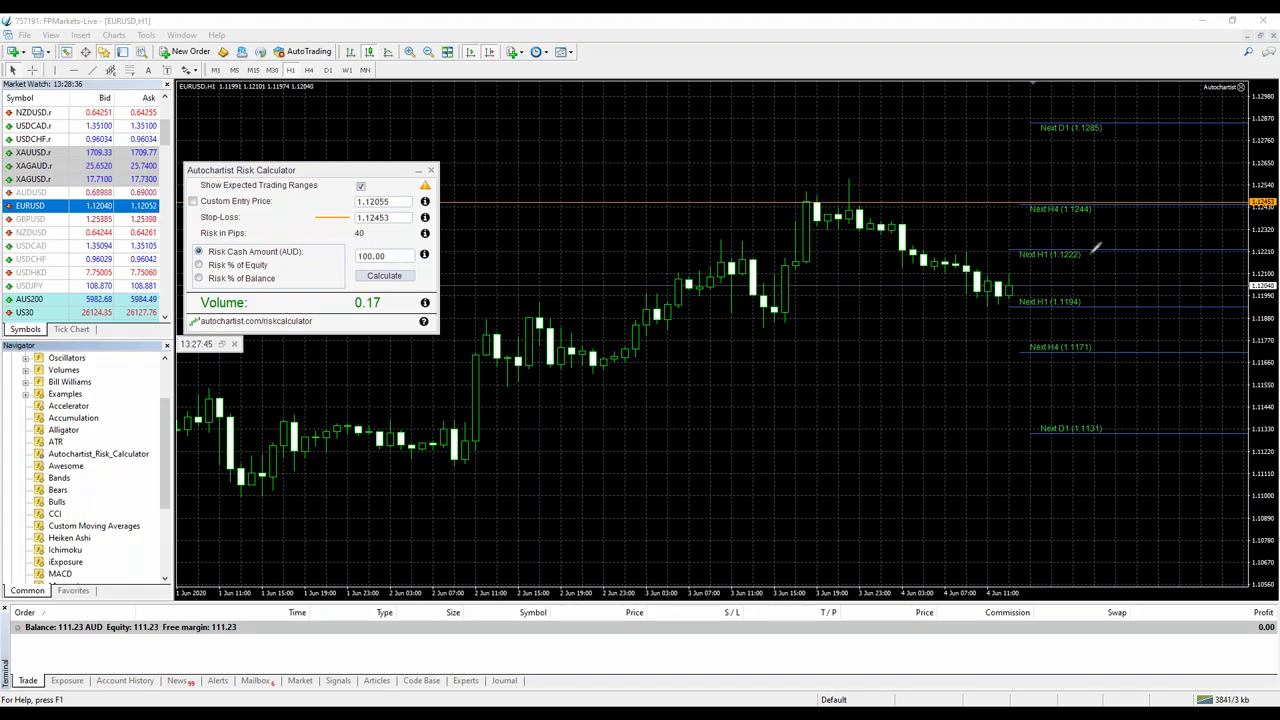
mouse_move(1086, 253)
left_mouse_down()
mouse_move(1116, 296)
mouse_move(1095, 308)
left_mouse_up()
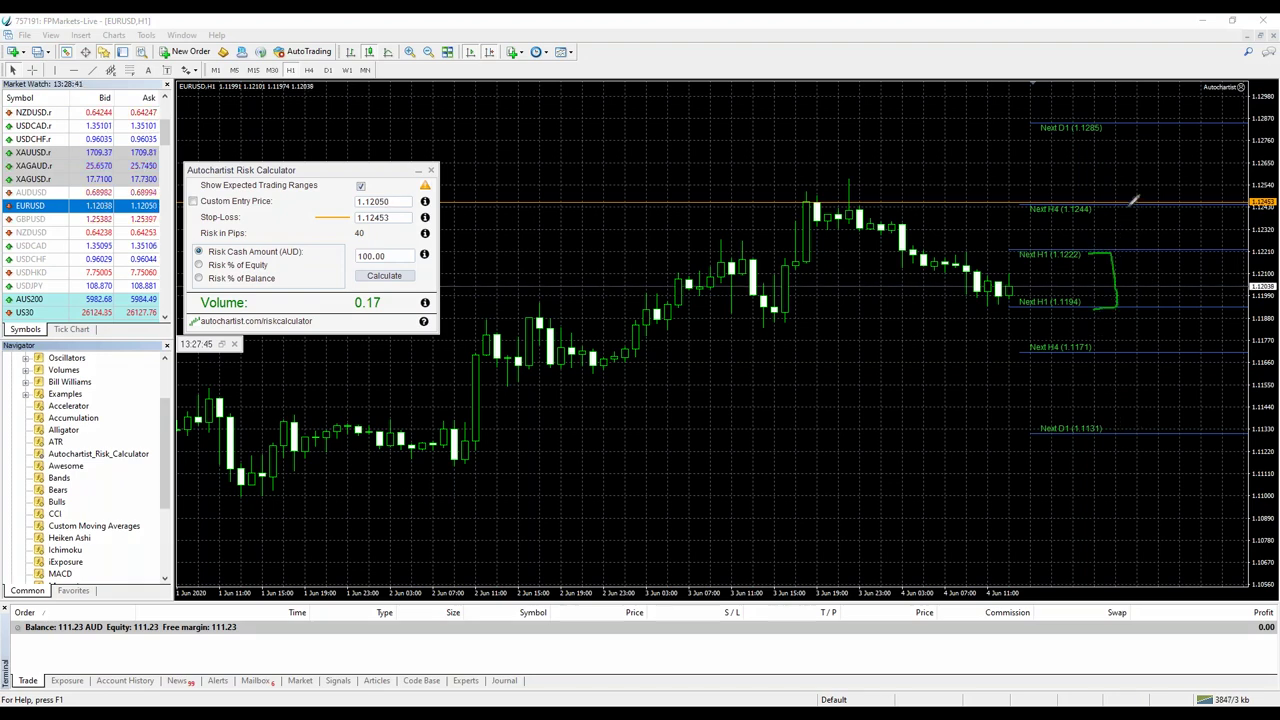
mouse_move(1124, 206)
left_mouse_down()
mouse_move(1143, 346)
mouse_move(1113, 352)
left_mouse_up()
mouse_move(1146, 123)
left_mouse_down()
mouse_move(1166, 124)
mouse_move(1150, 437)
left_mouse_up()
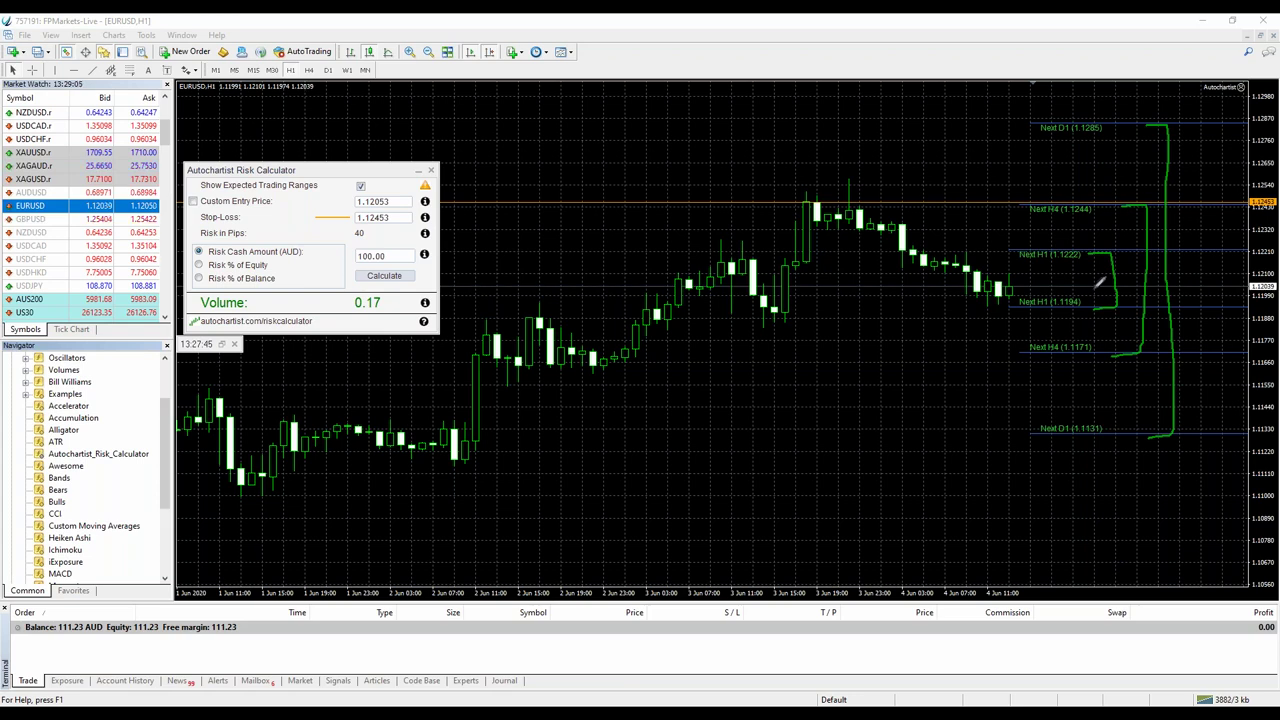
mouse_move(1090, 229)
left_mouse_down()
mouse_move(1132, 226)
mouse_move(1112, 324)
mouse_move(1100, 326)
left_mouse_up()
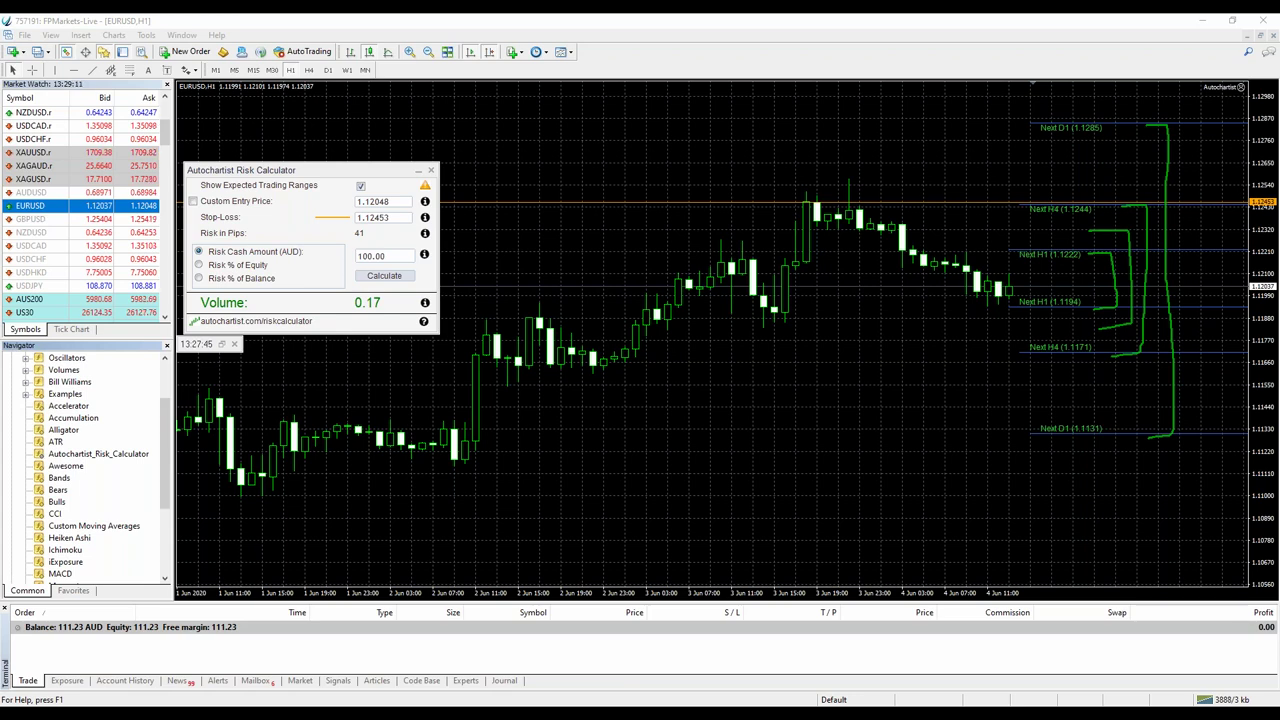
key("e")
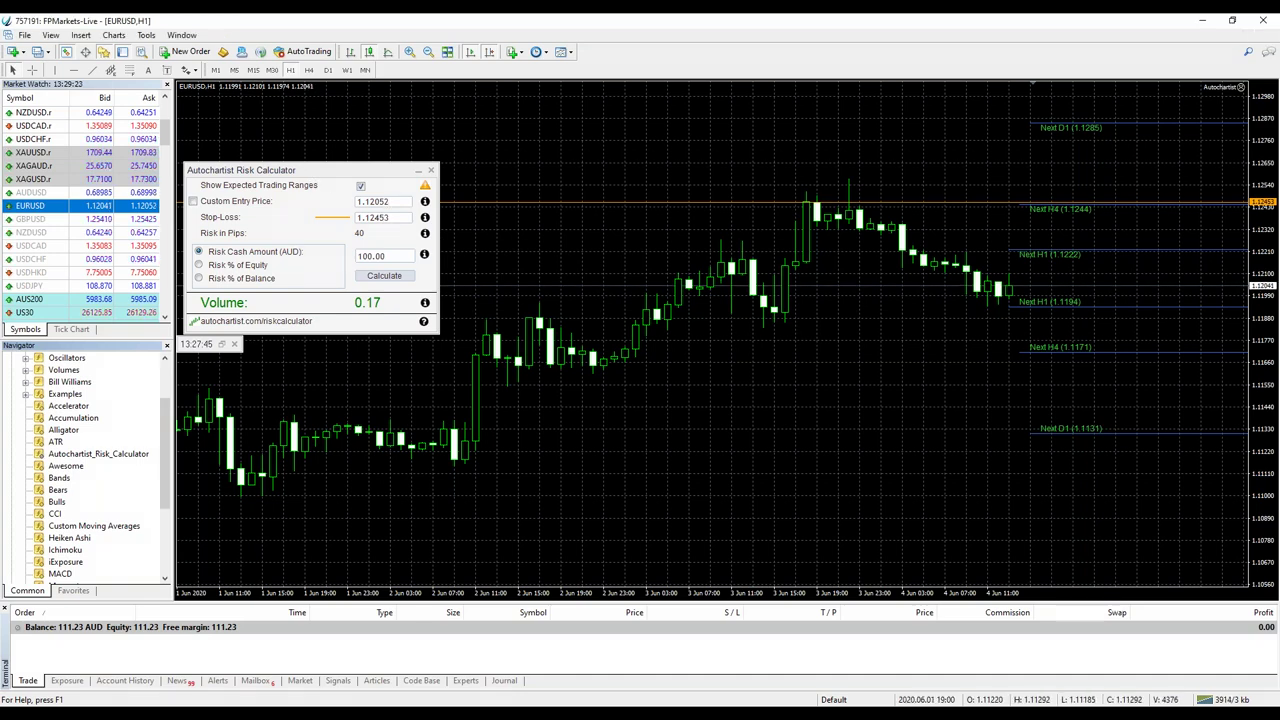
Move the risk calculator higher on the EURUSD chart and switch its expected trading ranges off and back on.
left_click_drag(312, 171, 320, 127)
left_click(368, 142)
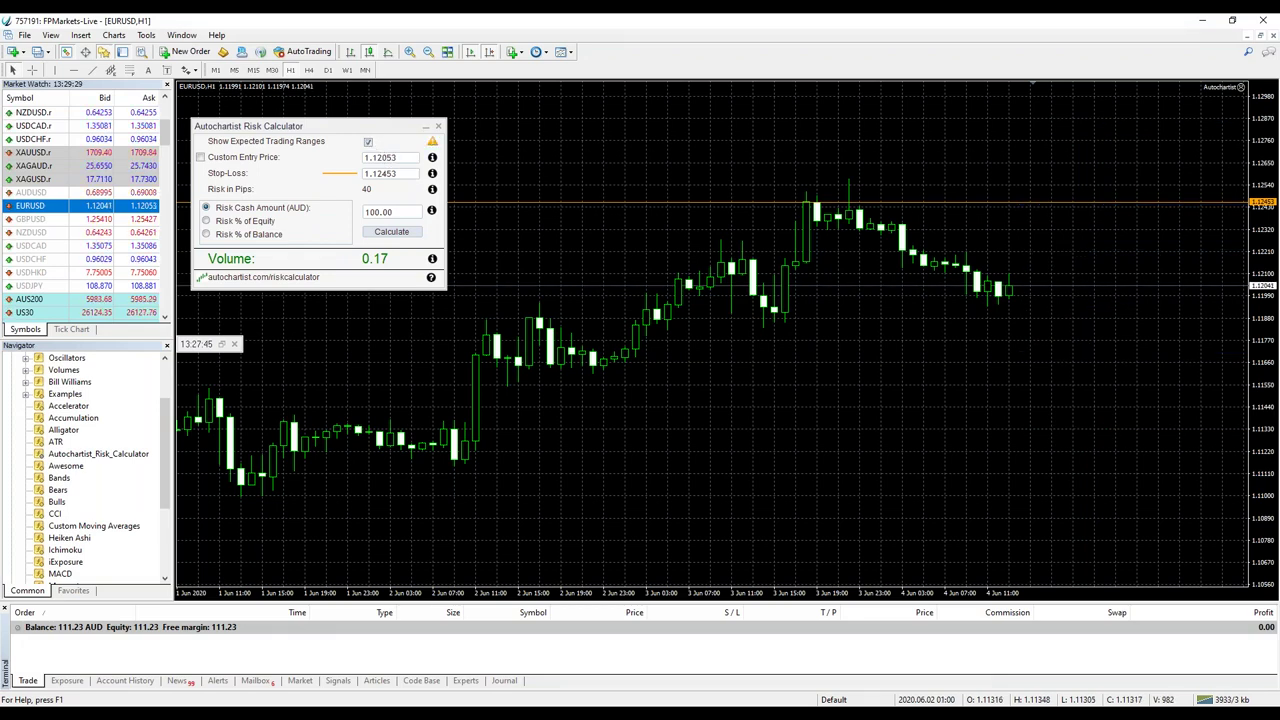
left_click(368, 142)
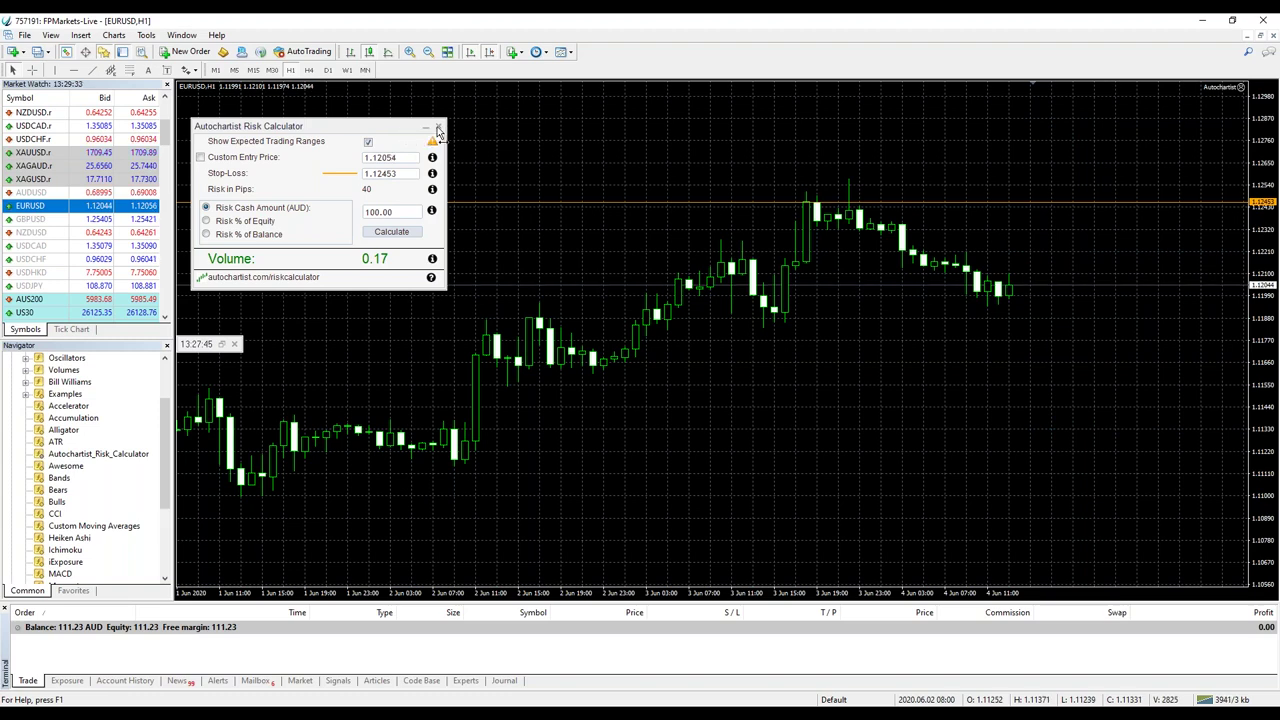
Remove the risk calculator and Autochartist expert advisor from the EURUSD chart, and reattach the expert advisor with default settings.
left_click(438, 127)
left_click(235, 344)
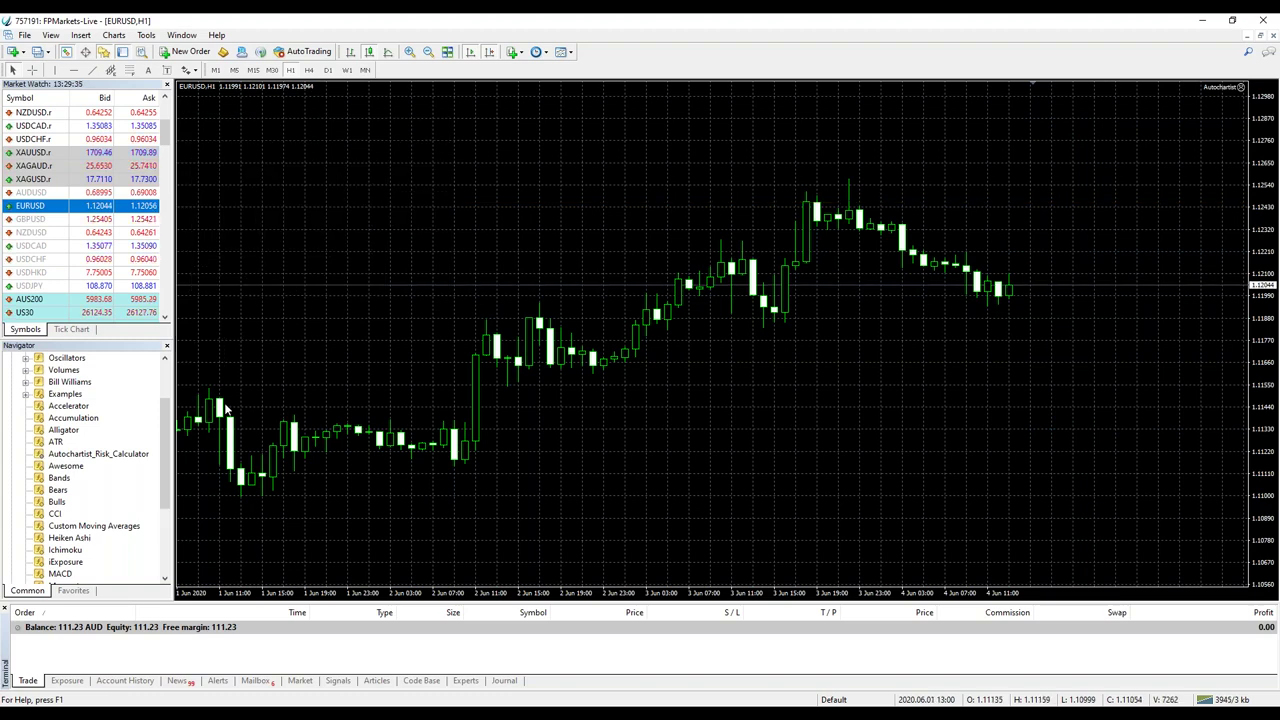
left_click_drag(166, 480, 173, 551)
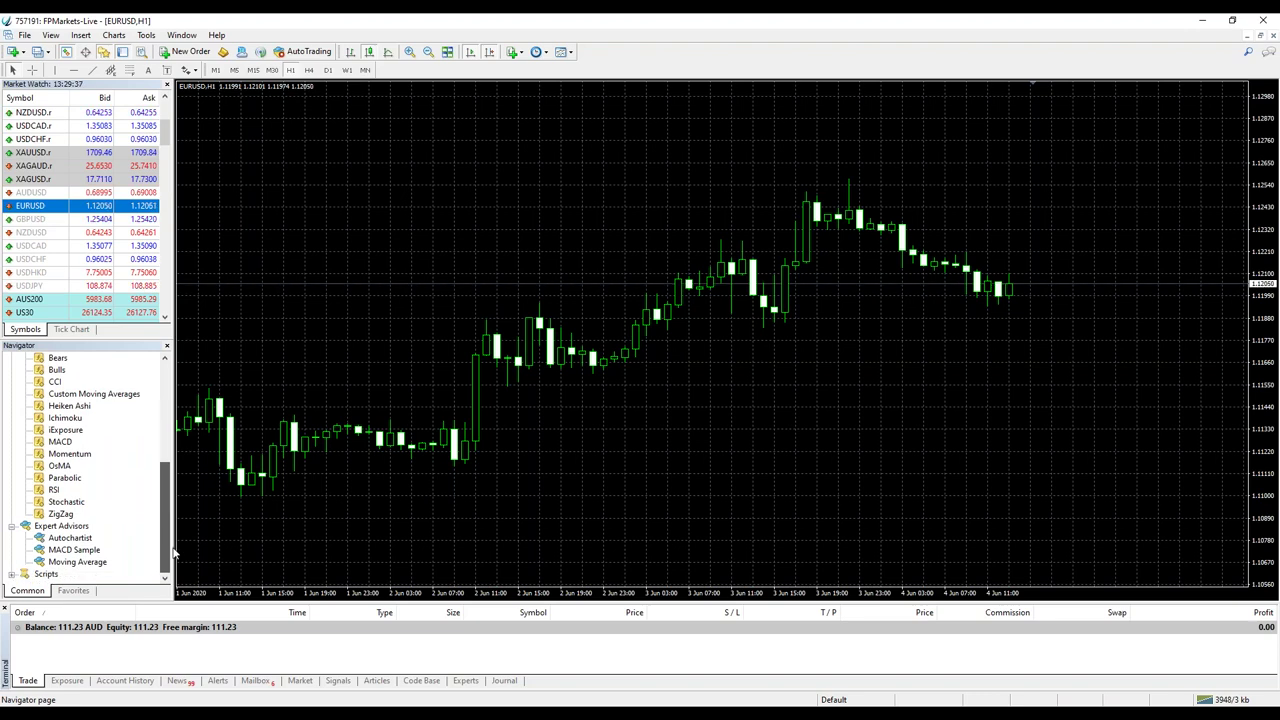
left_click(70, 537)
double_click(70, 537)
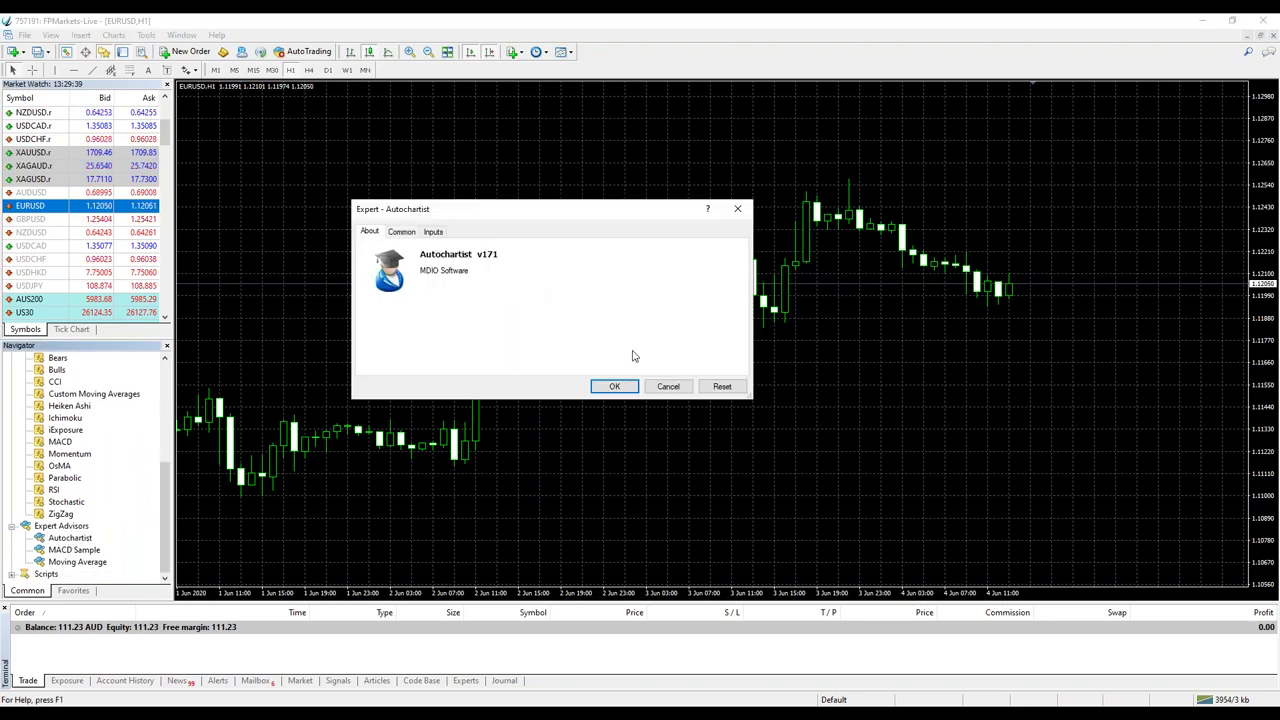
left_click(621, 384)
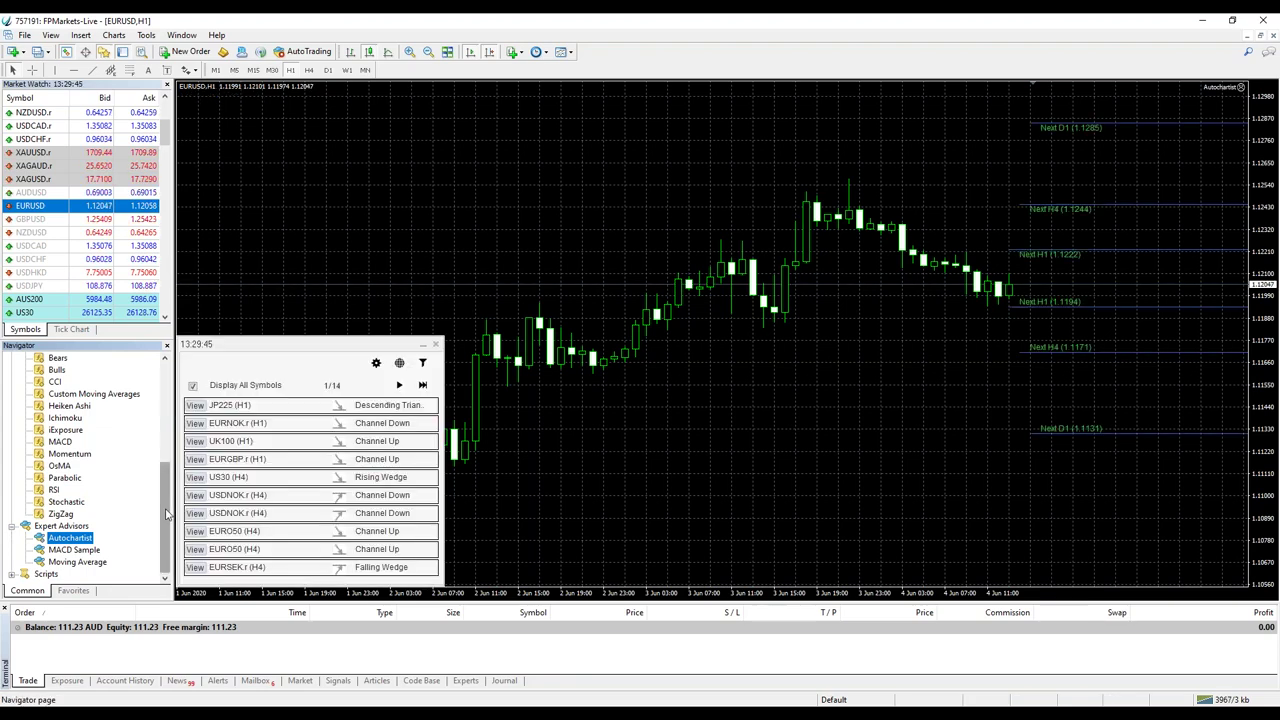
Add the Autochartist_Risk_Calculator indicator back to the EURUSD chart with default settings and minimise the Autochartist results panel.
left_click_drag(166, 513, 162, 453)
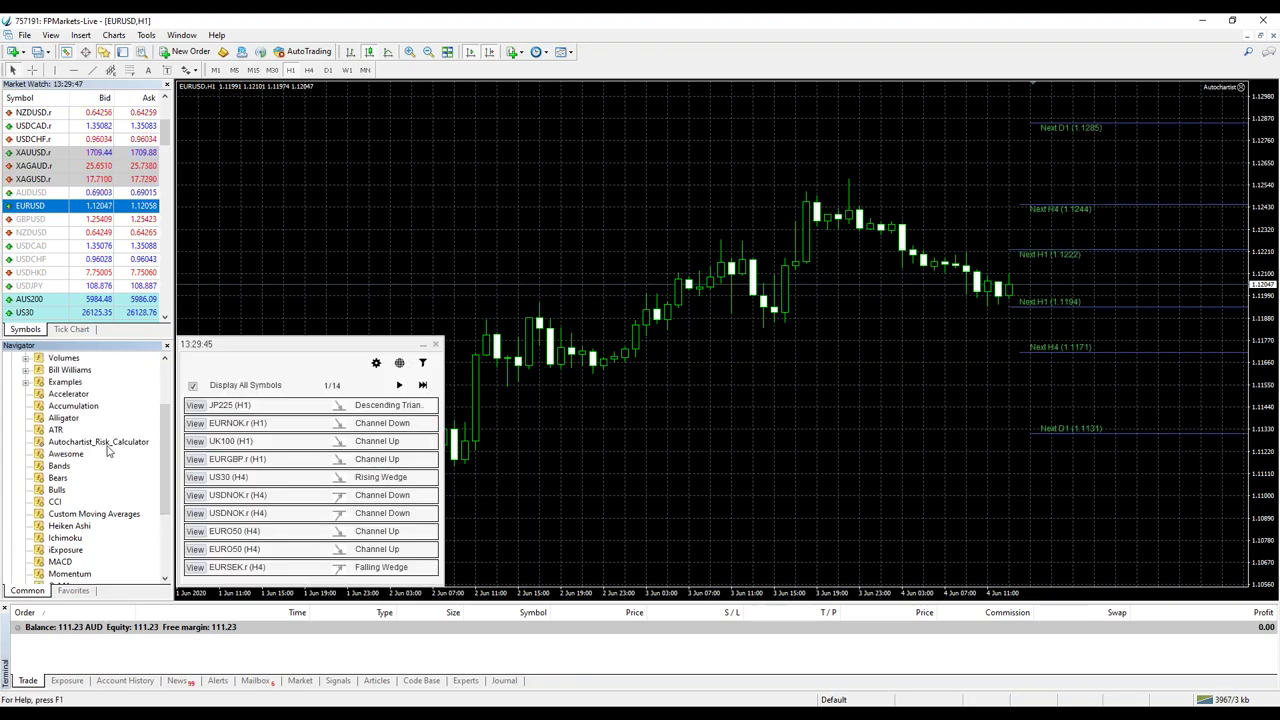
left_click(100, 441)
left_click_drag(486, 238, 486, 240)
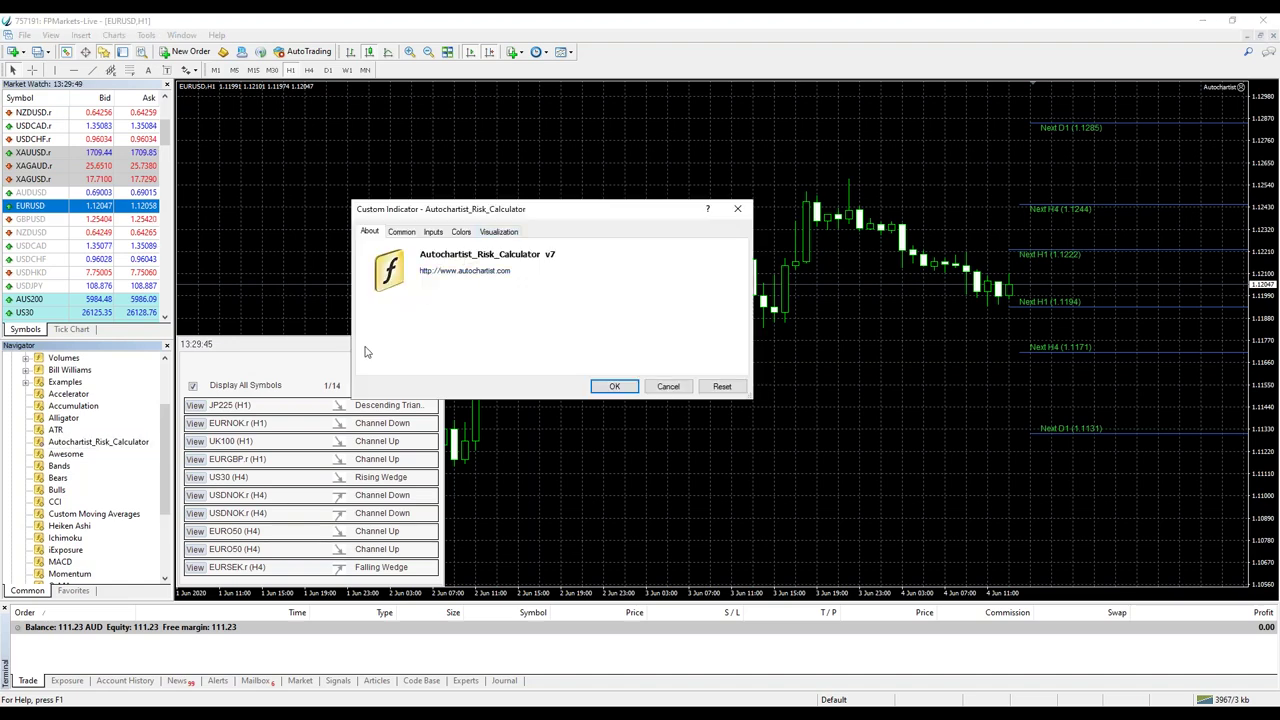
left_click(614, 388)
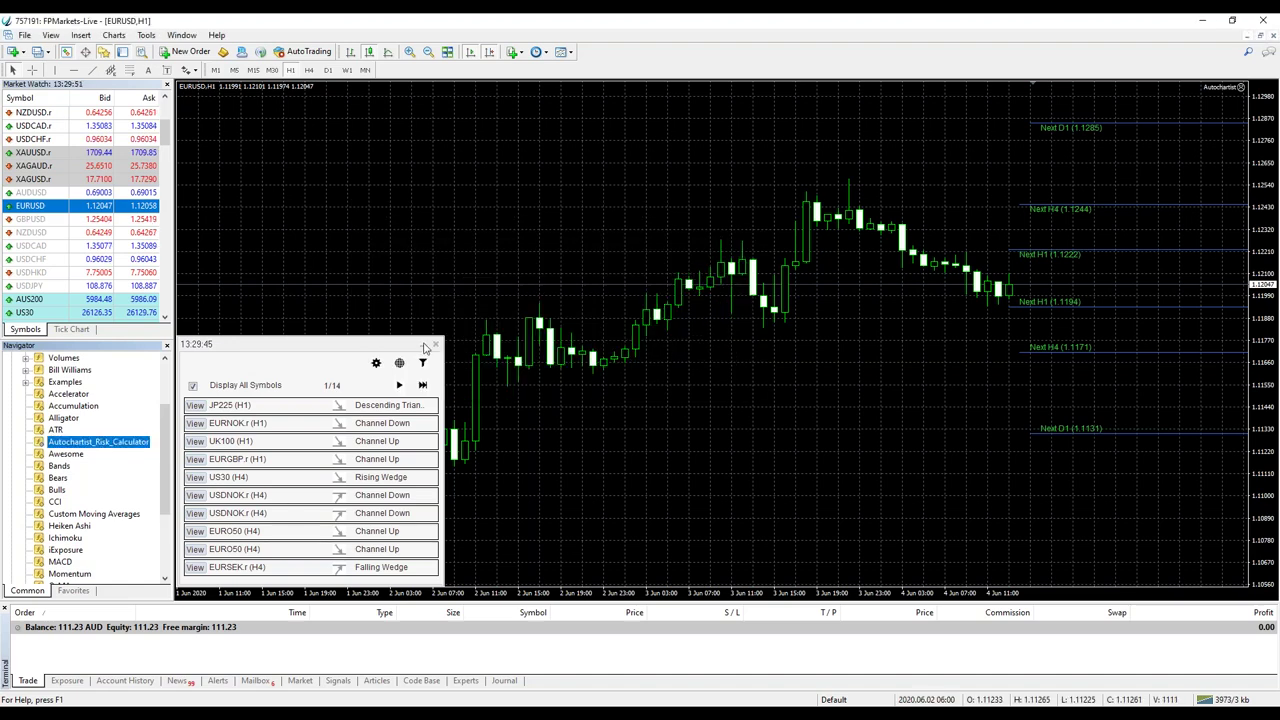
left_click(425, 345)
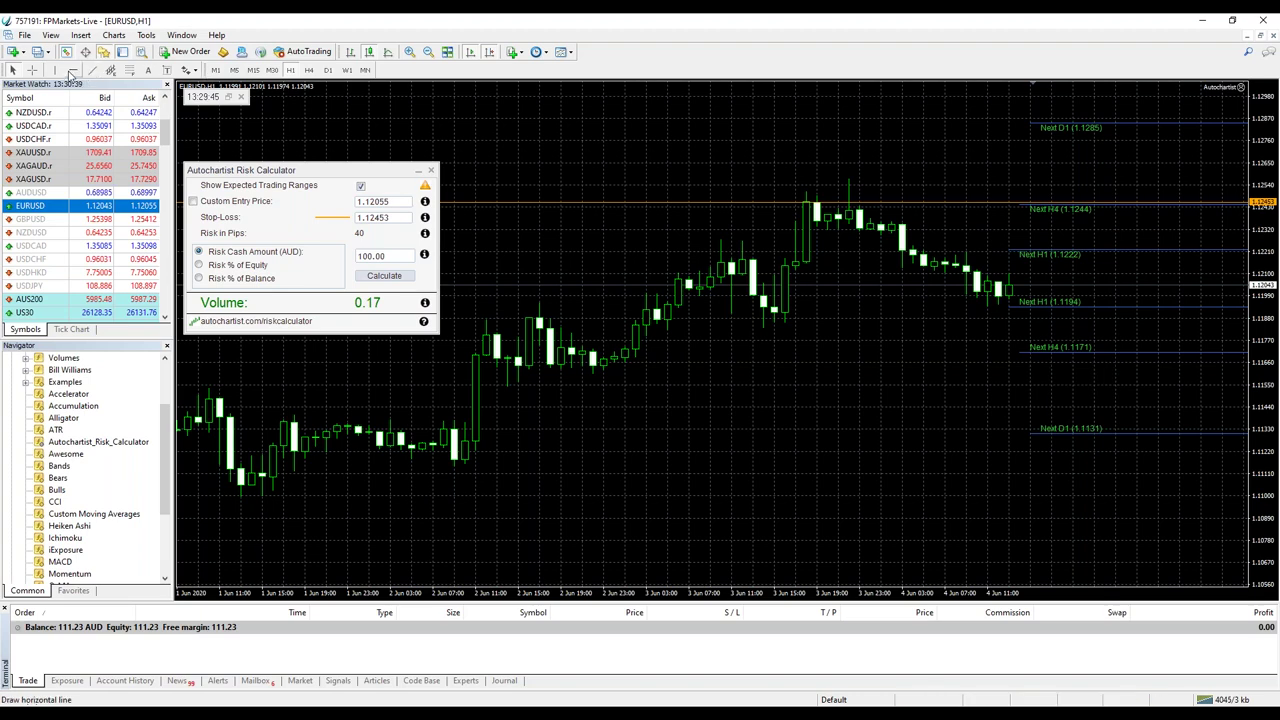
Draw temporary freehand lines on the EURUSD chart between the H1 and H4 expected range levels, above and below the current price.
left_click_drag(1132, 358, 1130, 391)
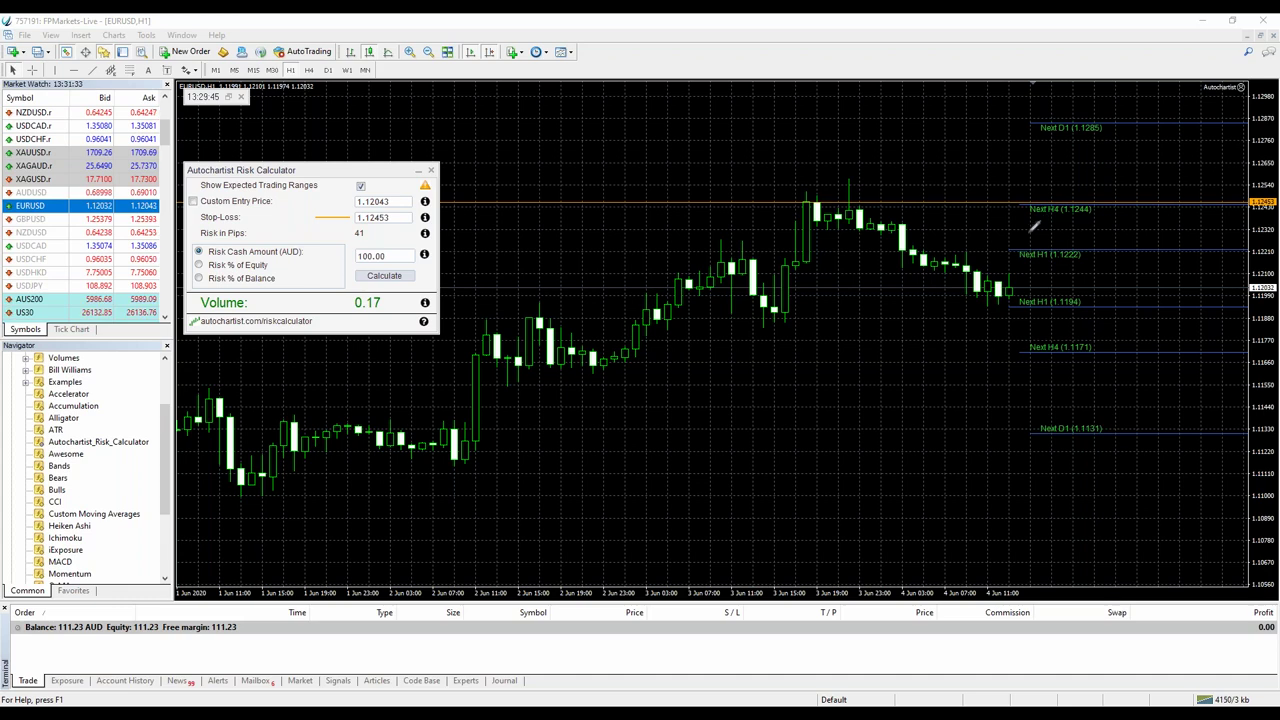
left_click_drag(1024, 228, 1180, 230)
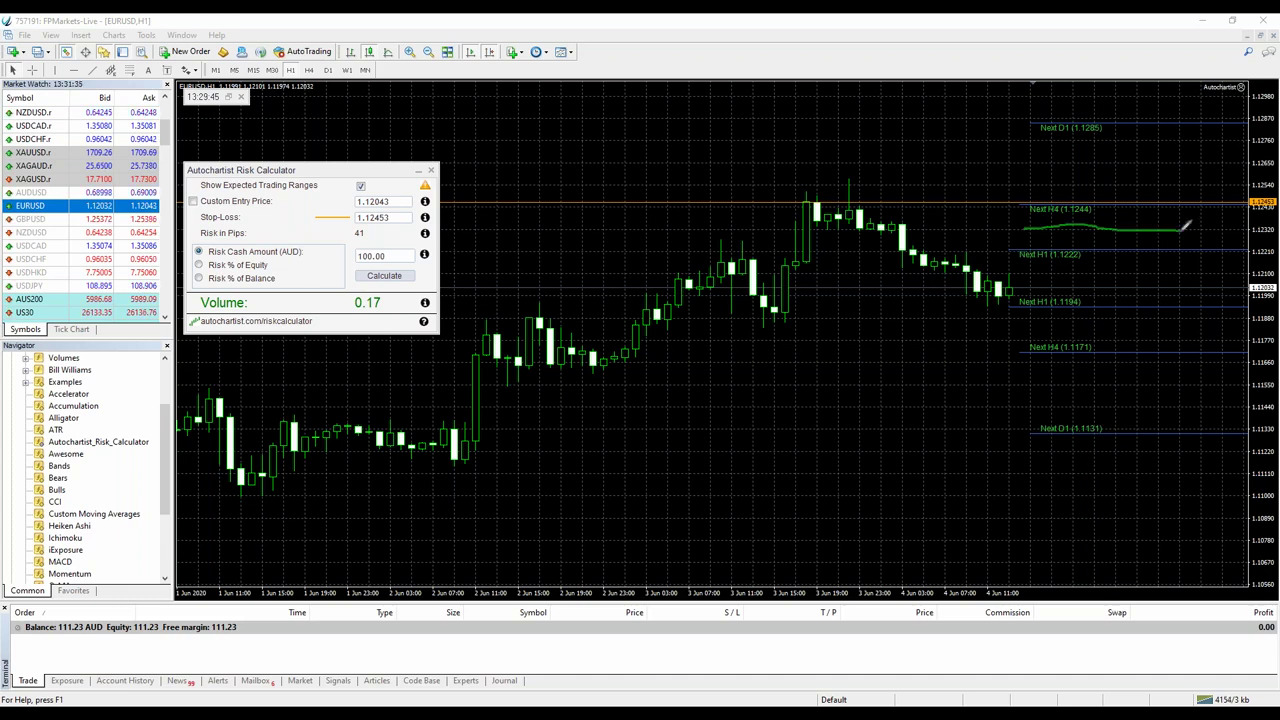
left_click_drag(1012, 333, 1177, 334)
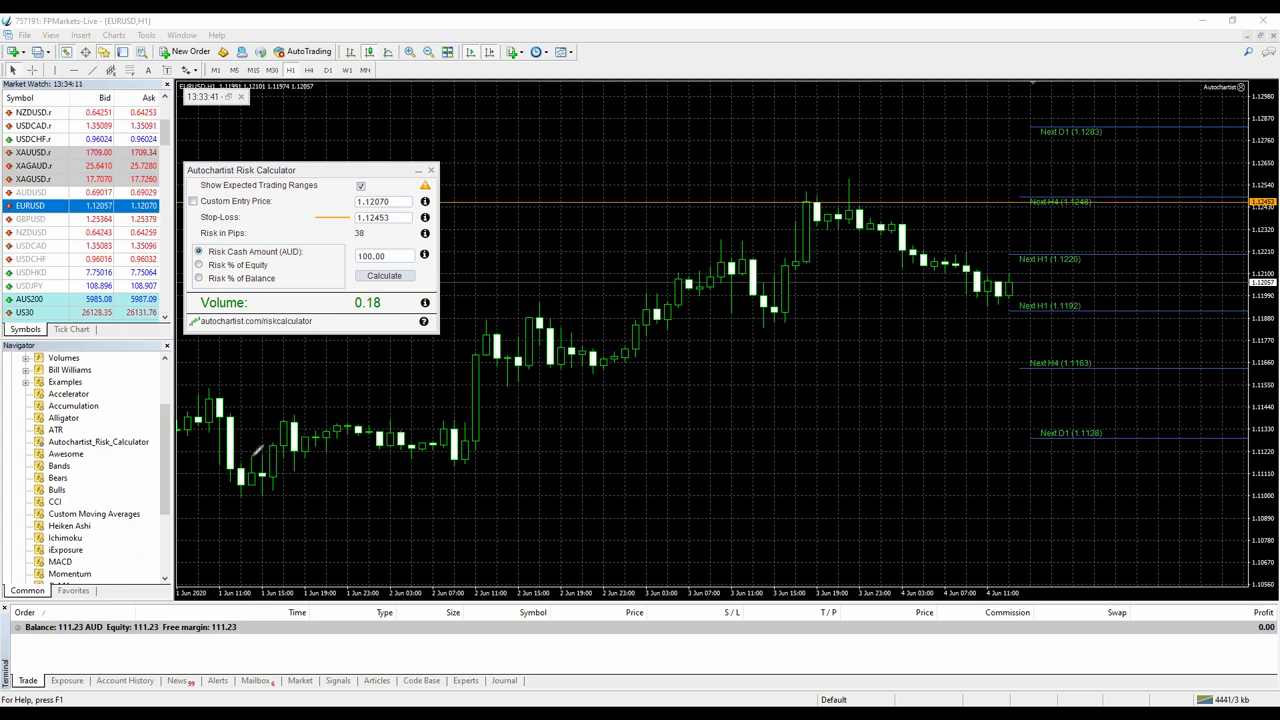
Circle the account balance and the risk cash amount with temporary annotations, and set the calculator's risk cash amount to 10 AUD.
mouse_move(88, 614)
left_mouse_down()
mouse_move(56, 624)
mouse_move(80, 646)
mouse_move(72, 616)
left_mouse_up()
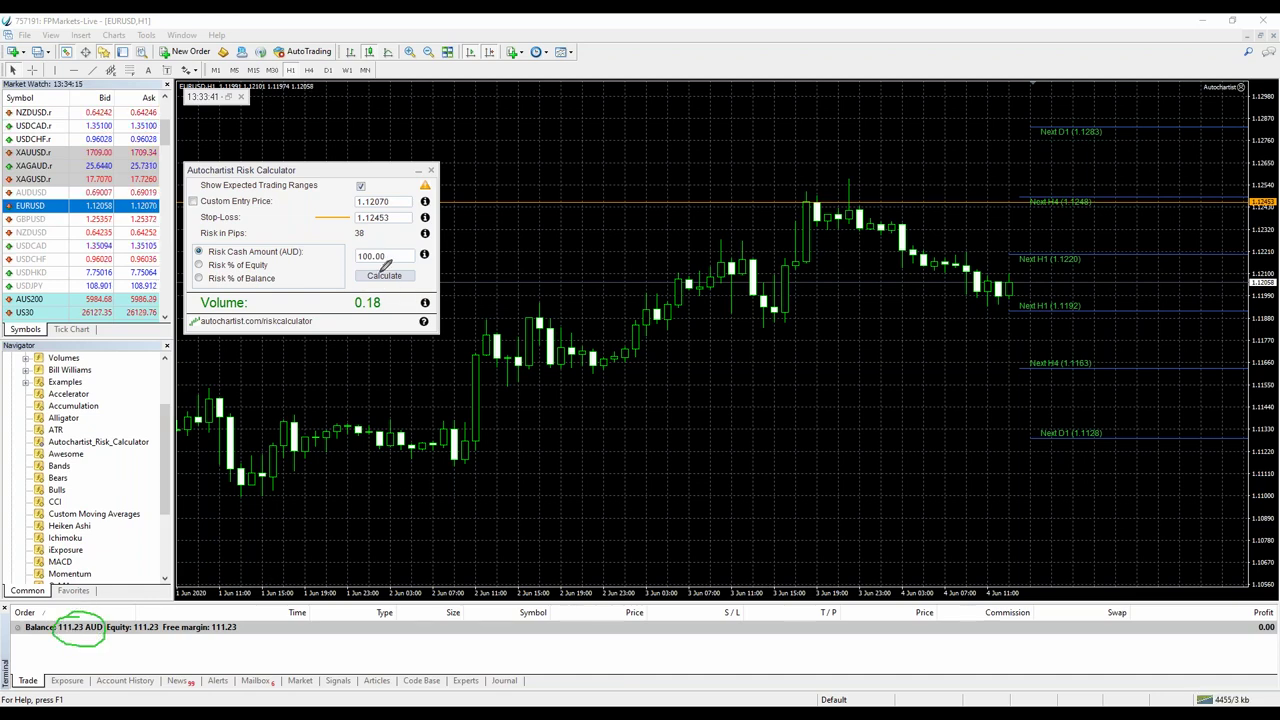
mouse_move(384, 248)
left_mouse_down()
mouse_move(366, 242)
mouse_move(372, 274)
mouse_move(398, 246)
mouse_move(368, 244)
left_mouse_up()
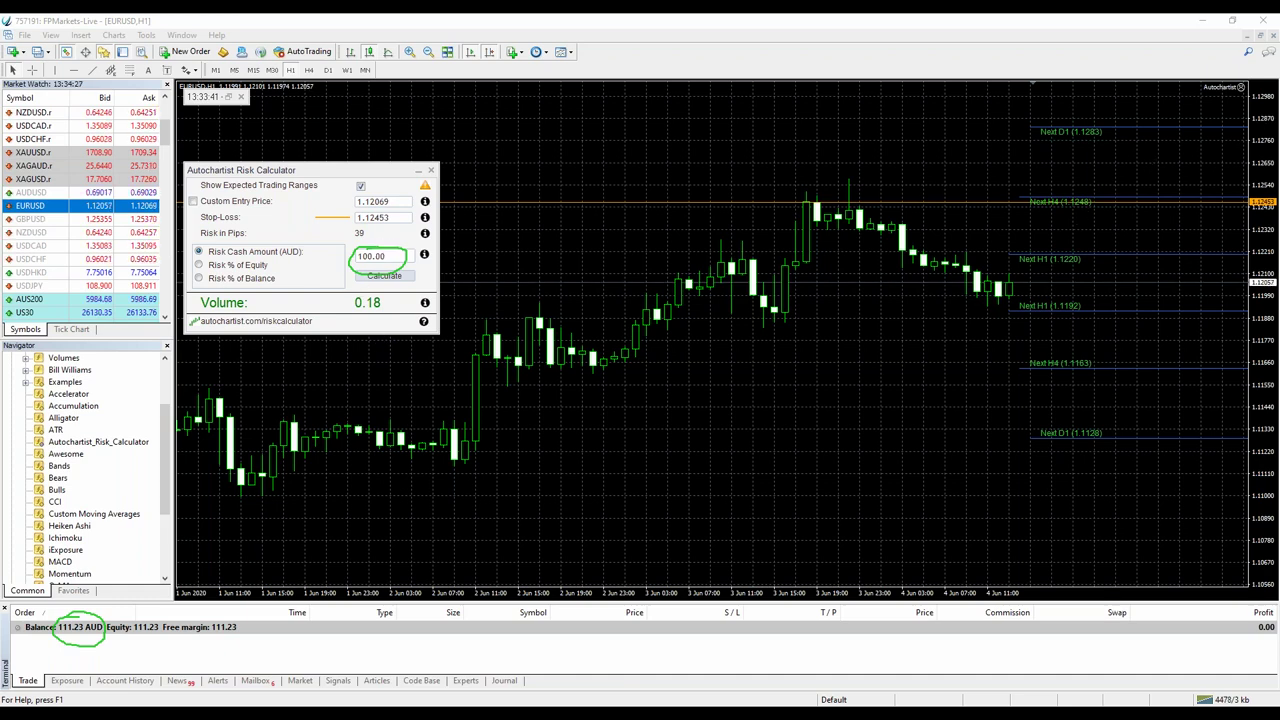
double_click(371, 255)
type("10")
key("Return")
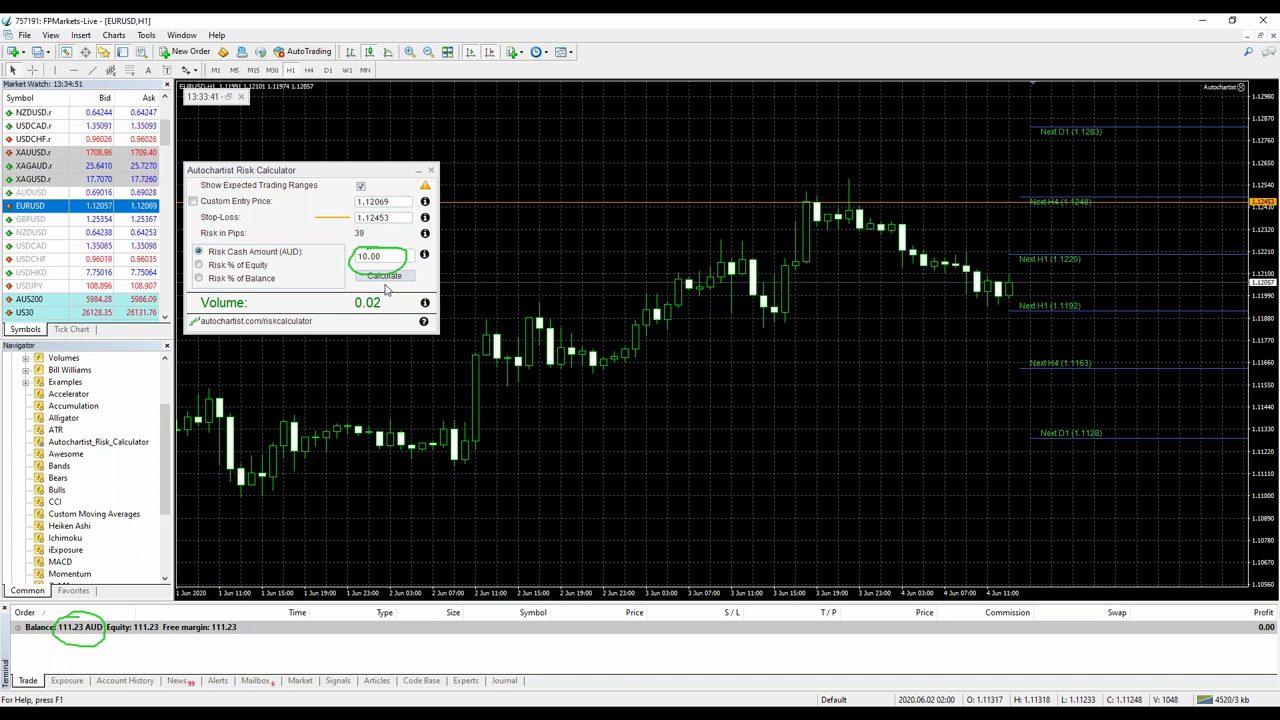
double_click(369, 256)
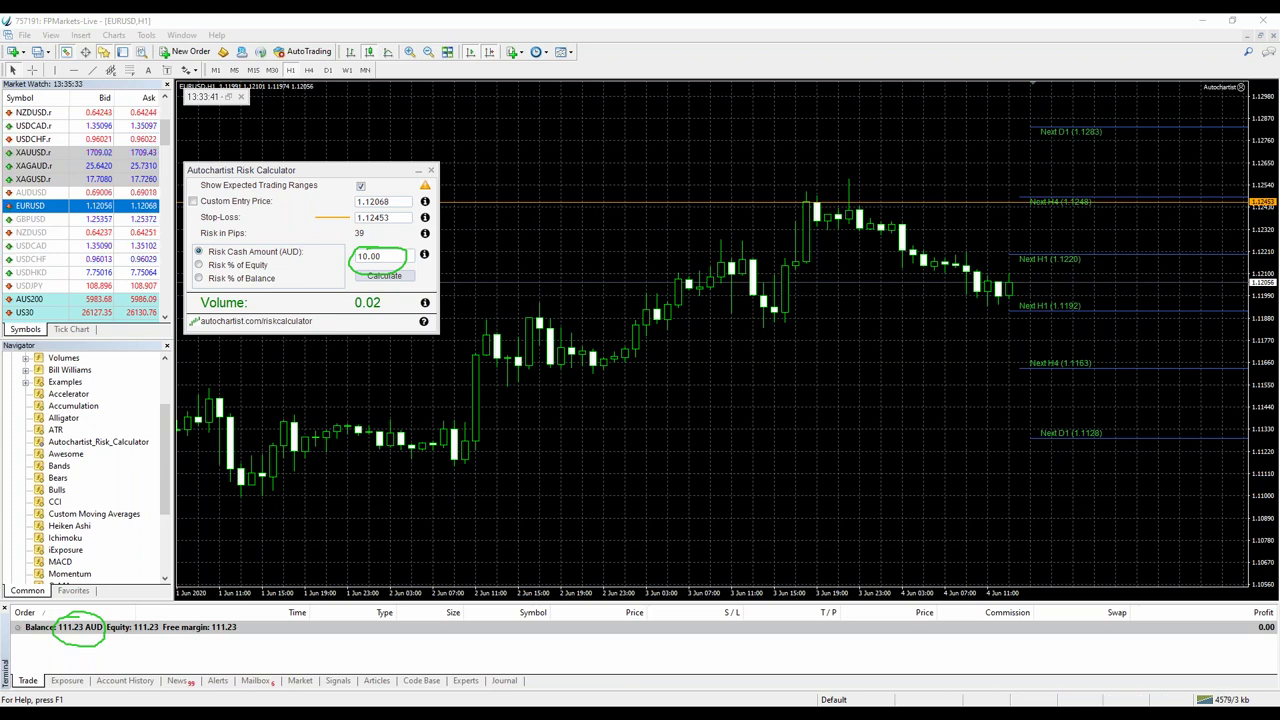
key("Escape")
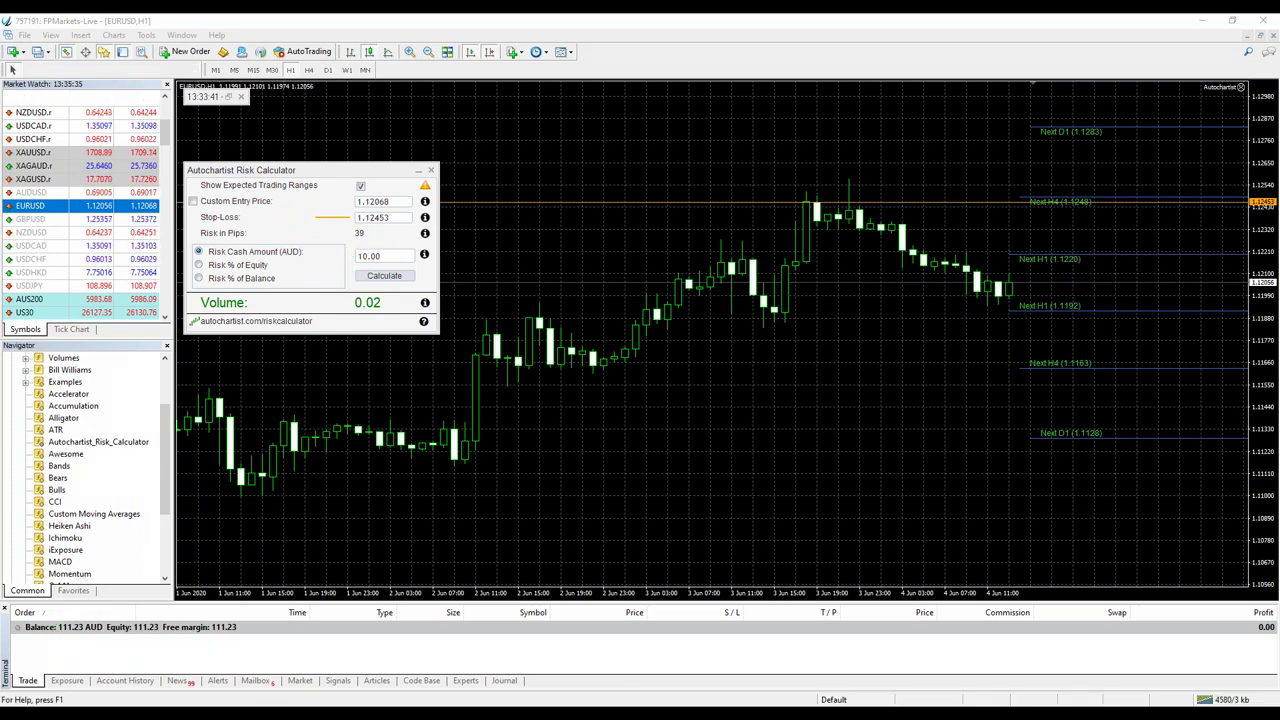